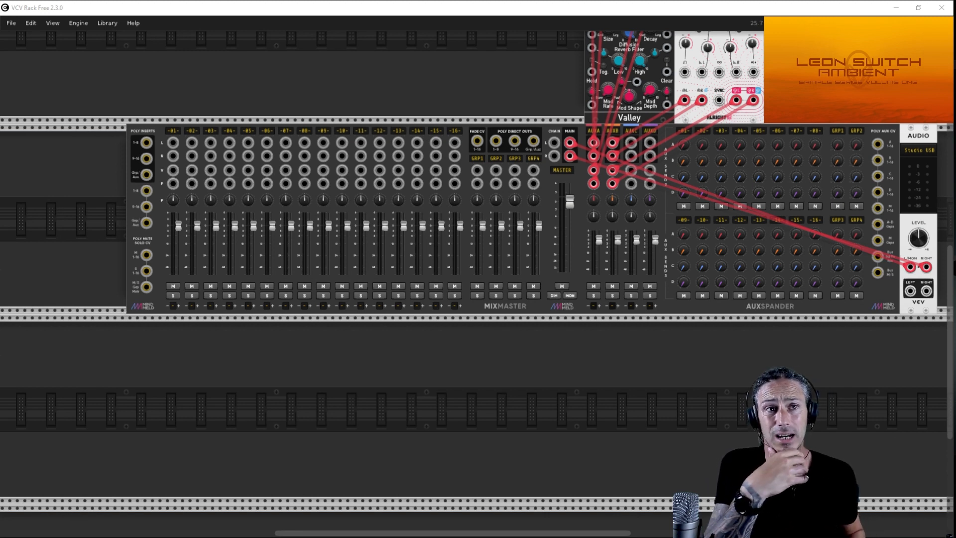
# Add a NYSTHI Simpliciter module to the row below the MixMaster, aligned with the mixer's left edge.
pyautogui.scroll(1, 817, 340)
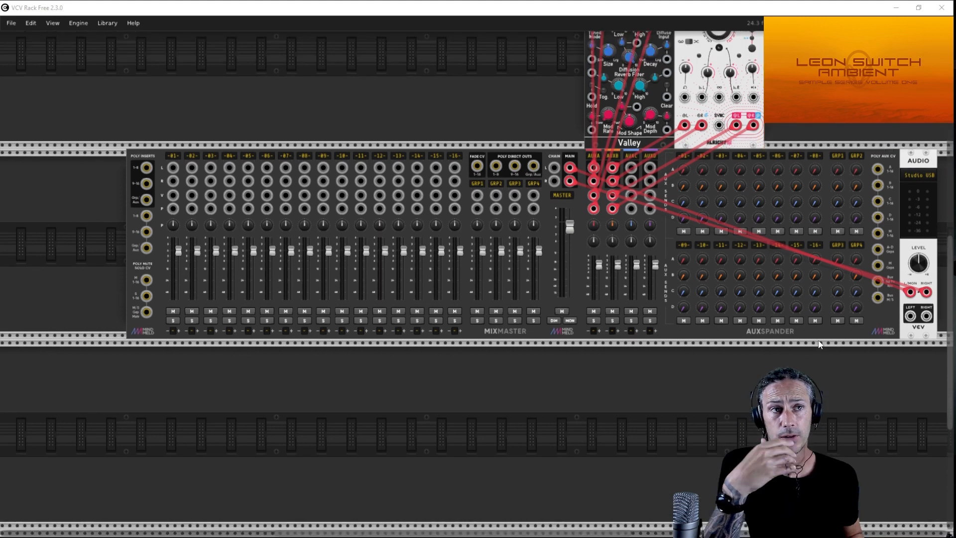
pyautogui.scroll(4, 818, 344)
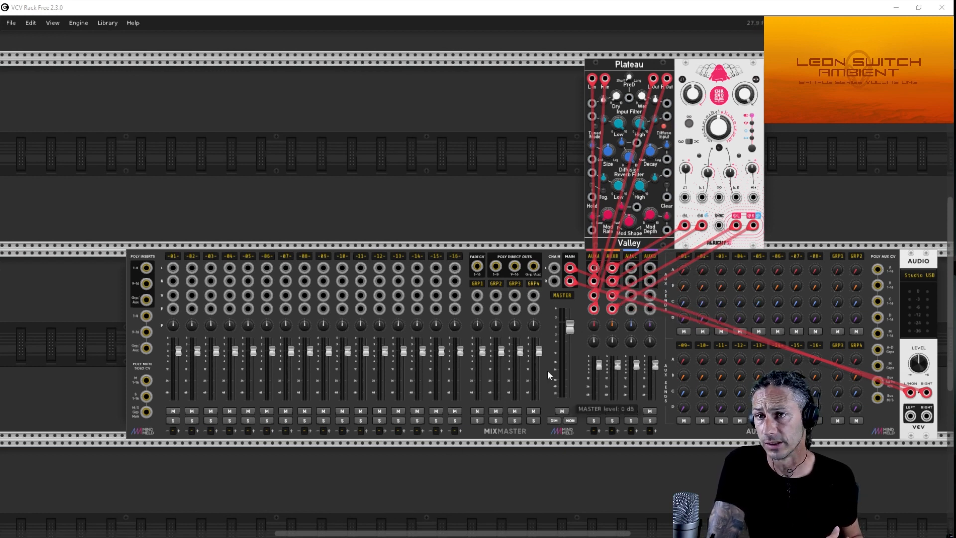
pyautogui.scroll(-4, 529, 313)
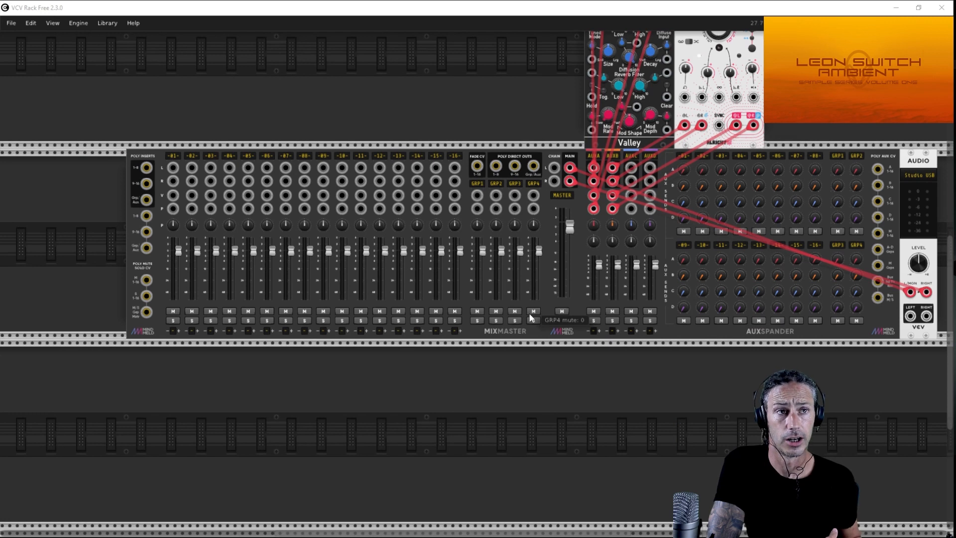
pyautogui.scroll(-1, 530, 317)
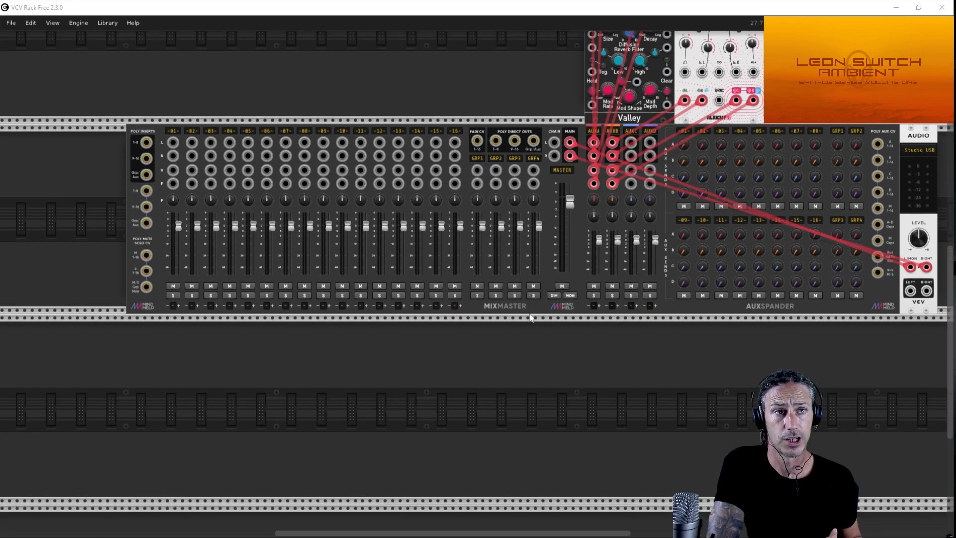
pyautogui.rightClick(282, 374)
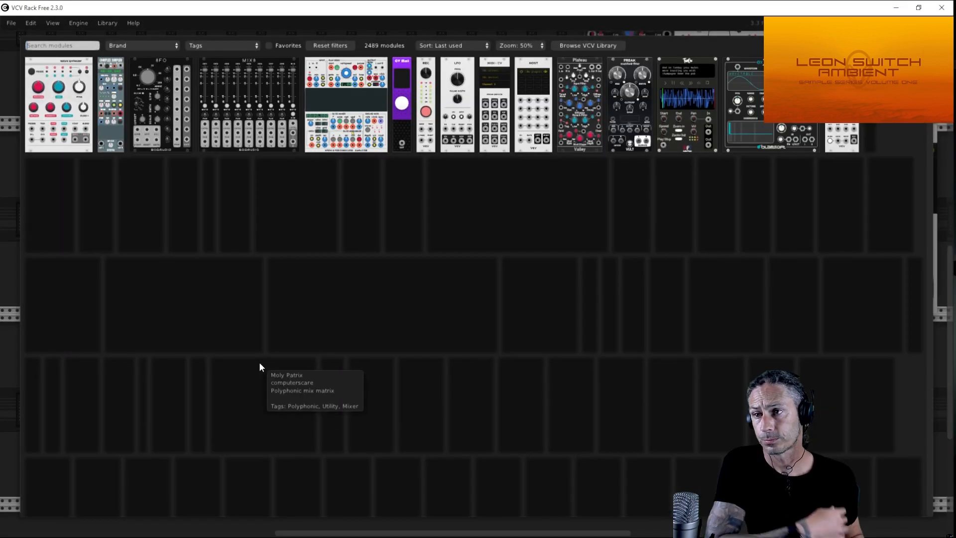
pyautogui.click(347, 68)
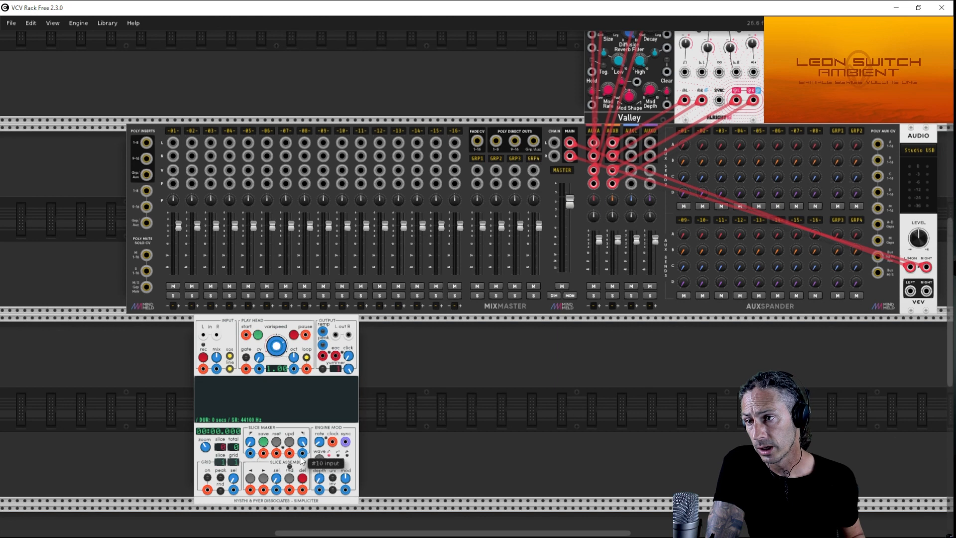
pyautogui.moveTo(295, 328); pyautogui.dragTo(226, 328)
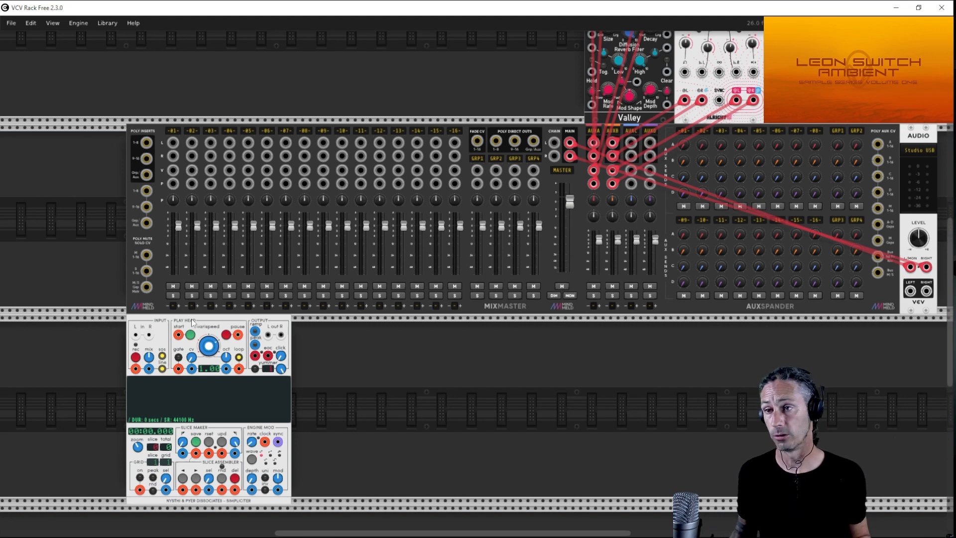
# Duplicate the Simpliciter three times to make a row of four sample players.
pyautogui.hotkey('ctrl', 'd')
pyautogui.hotkey('ctrl', 'd')
pyautogui.hotkey('ctrl', 'd')
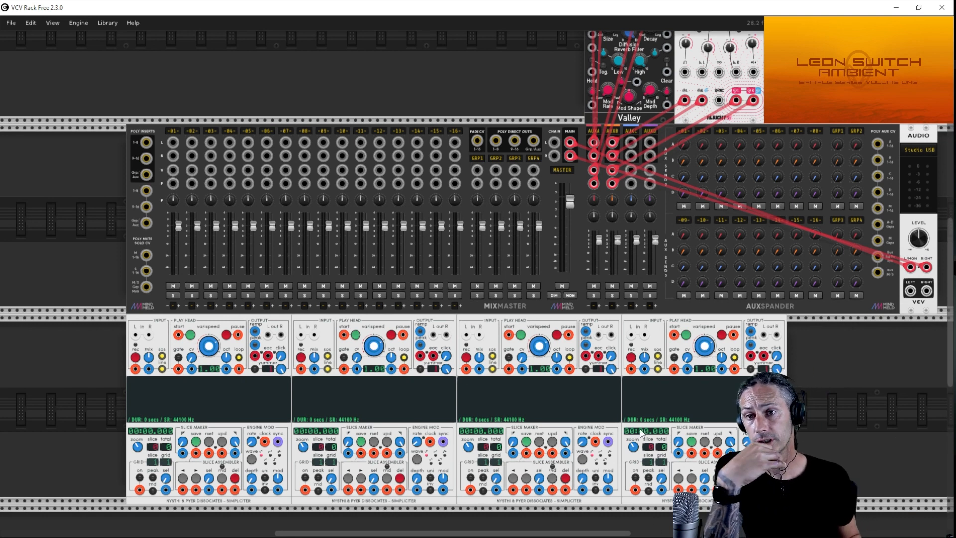
# Load LS_NoGridloop-05.wav into the first Simpliciter and LS_NoGridloop-07.wav into the second from the AmbientLoops folder.
pyautogui.rightClick(167, 345)
pyautogui.click(188, 328)
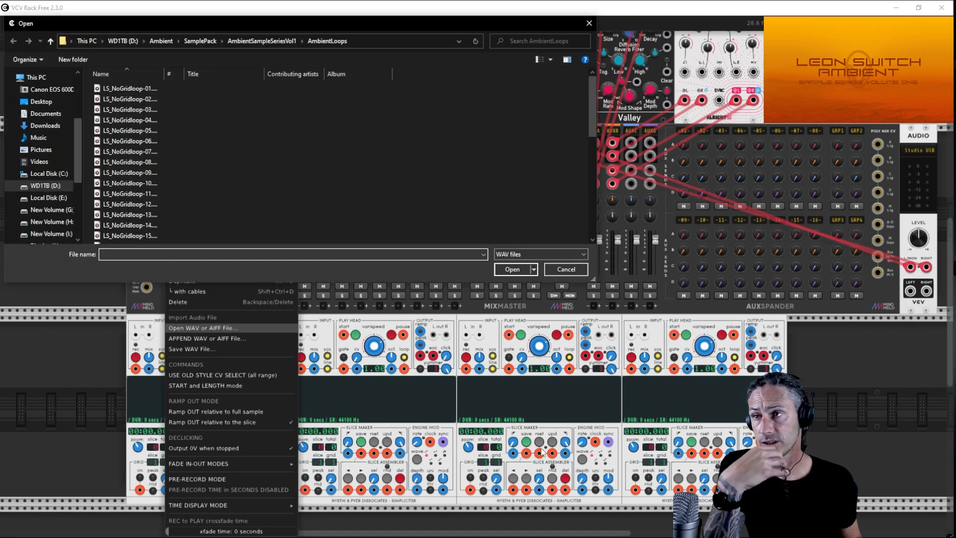
pyautogui.doubleClick(141, 131)
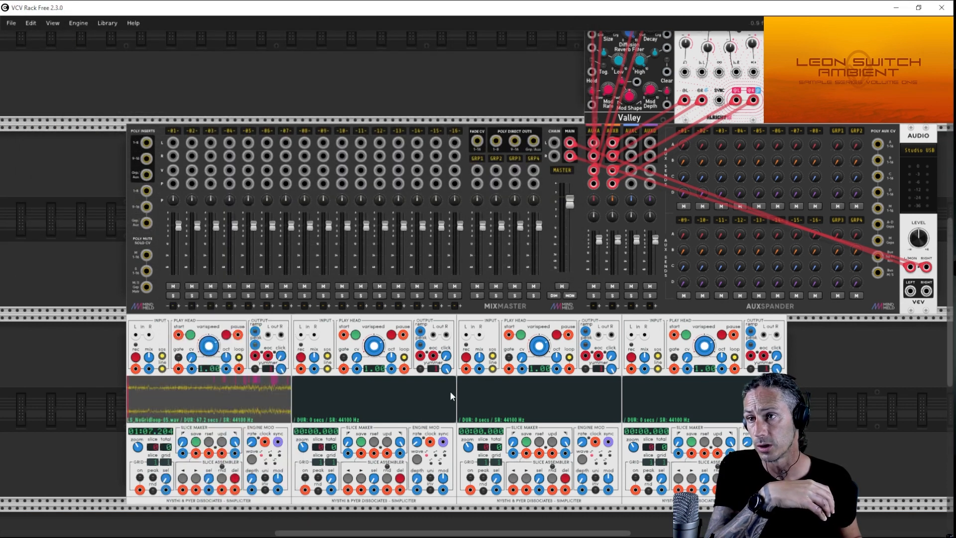
pyautogui.rightClick(353, 347)
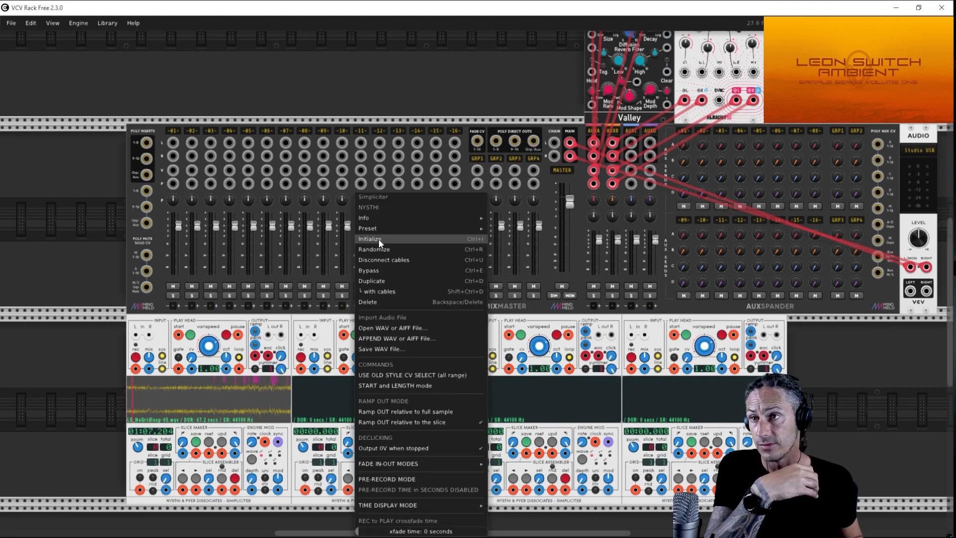
pyautogui.click(377, 328)
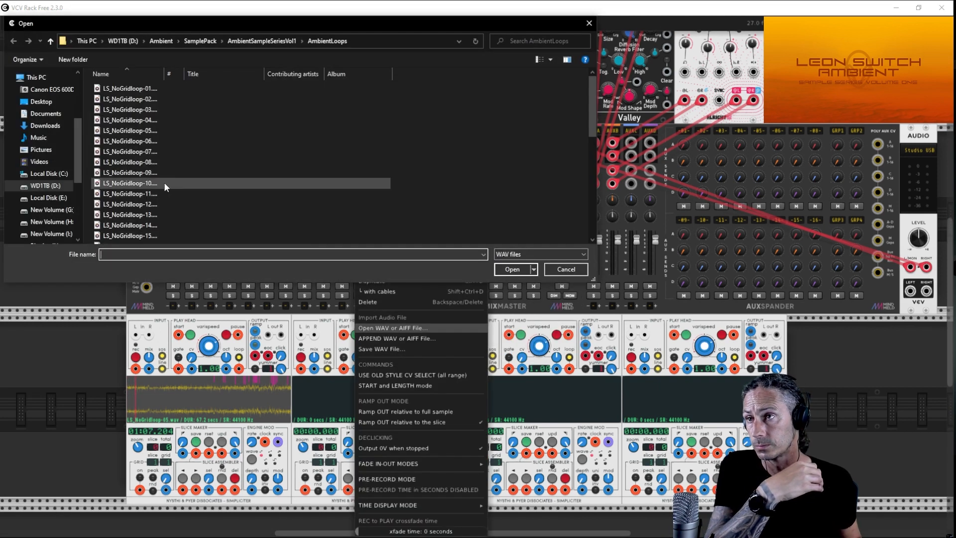
pyautogui.doubleClick(153, 152)
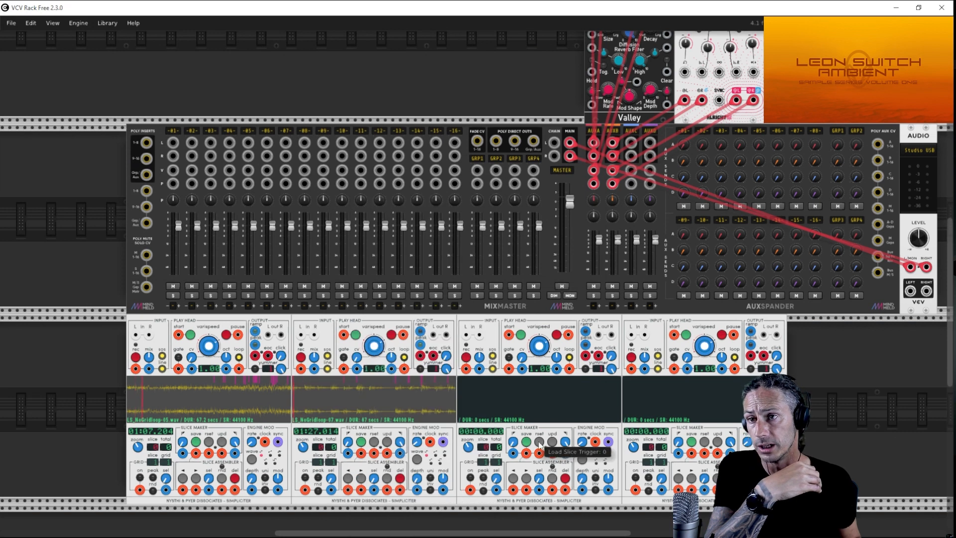
# Load LS_NoGridloop-11.wav into the third Simpliciter and LS_NoGridloop-28.wav into the fourth.
pyautogui.rightClick(517, 346)
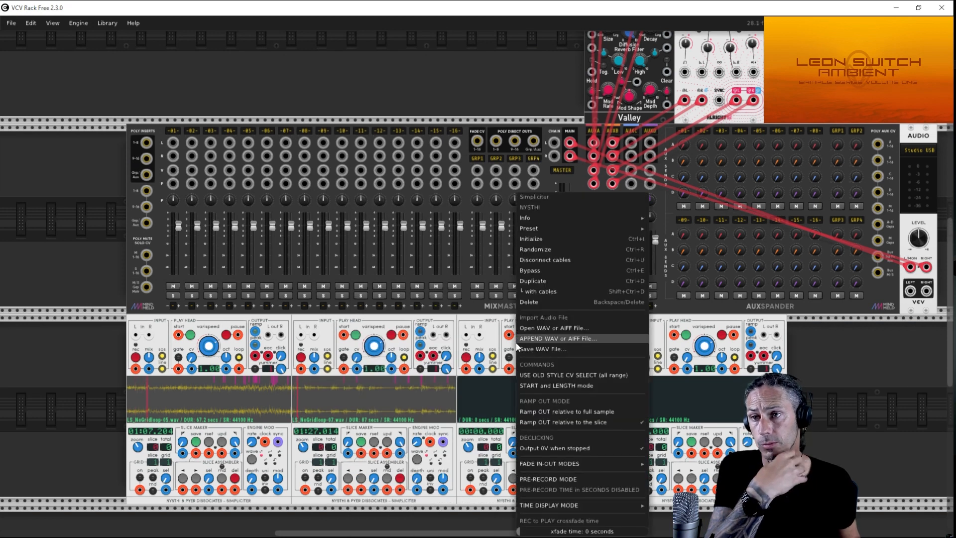
pyautogui.click(543, 327)
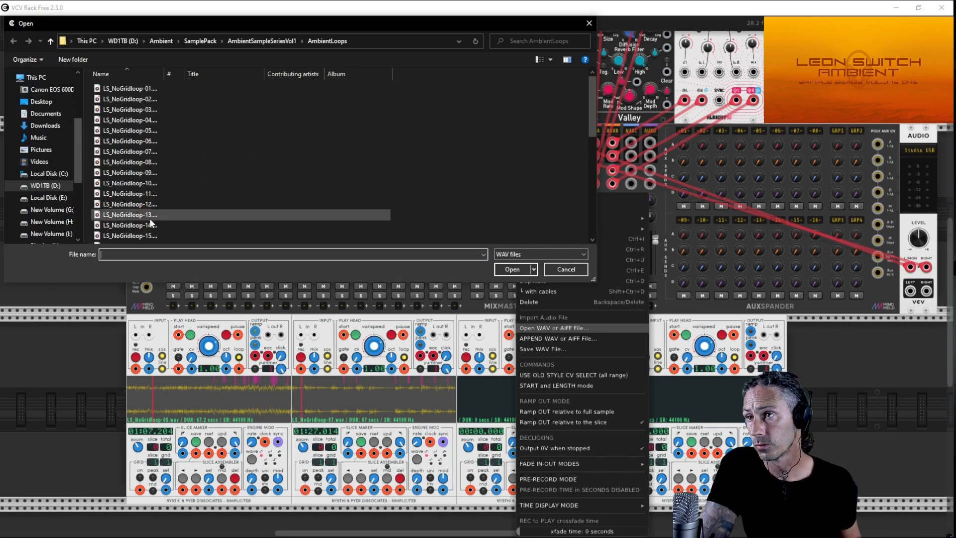
pyautogui.doubleClick(150, 195)
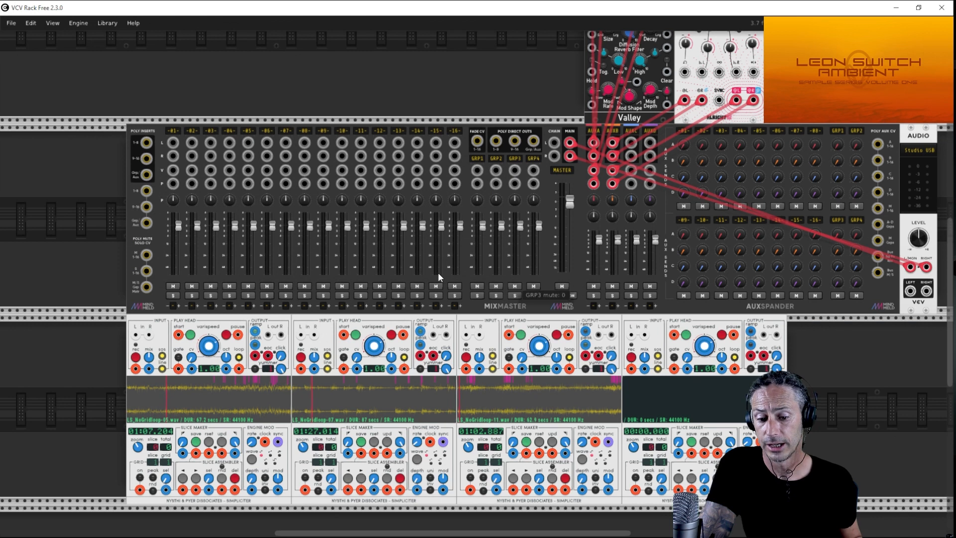
pyautogui.rightClick(654, 332)
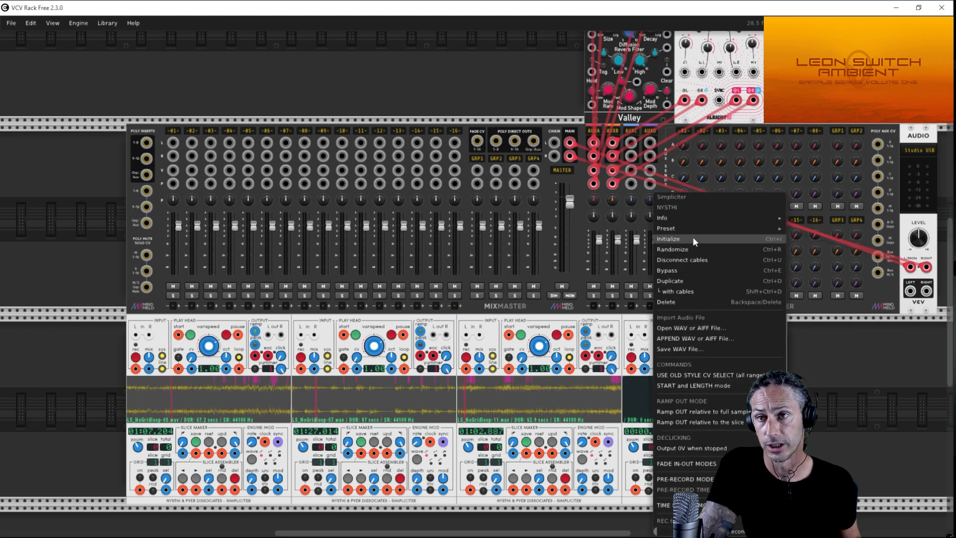
pyautogui.click(694, 327)
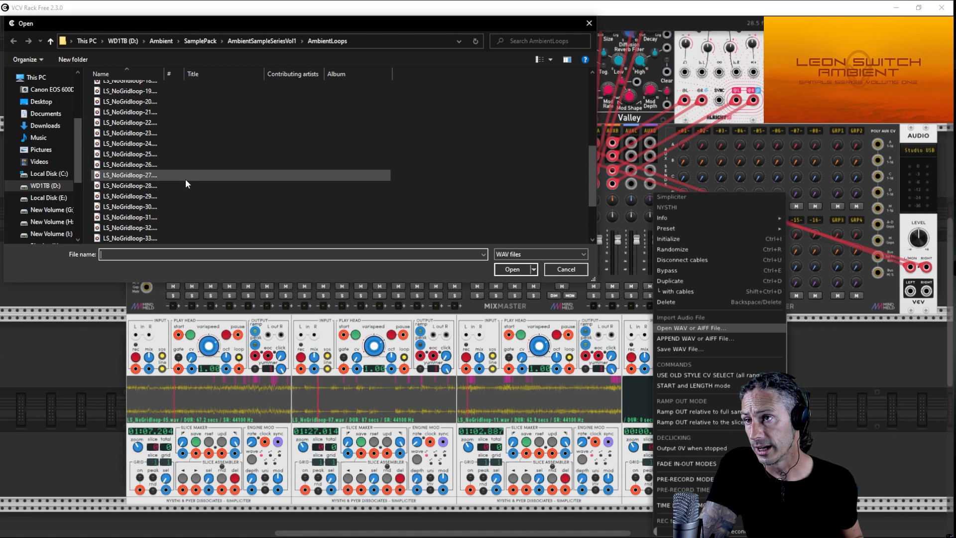
pyautogui.doubleClick(147, 185)
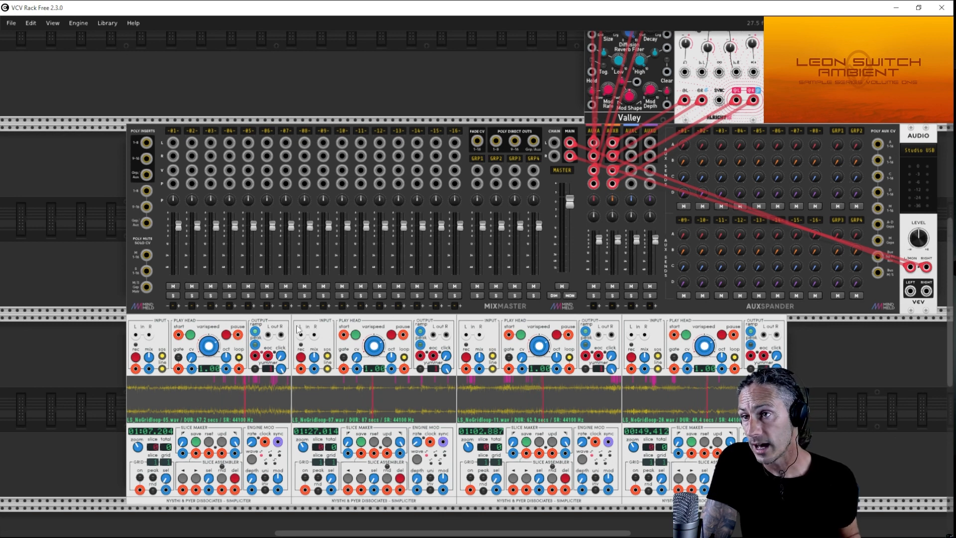
# Add a Bogaudio MIX8 mixer directly beside the fourth Simpliciter.
pyautogui.press('Return')
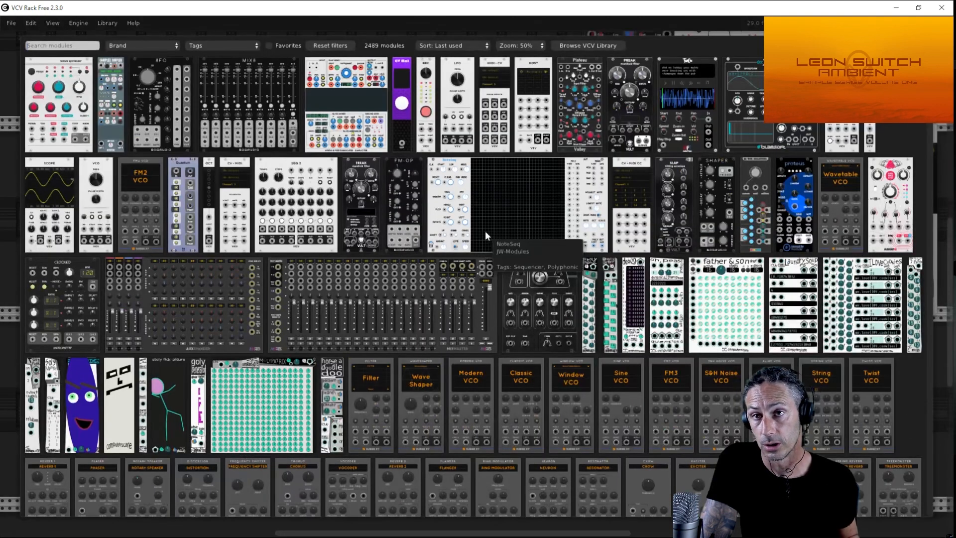
pyautogui.press('Escape')
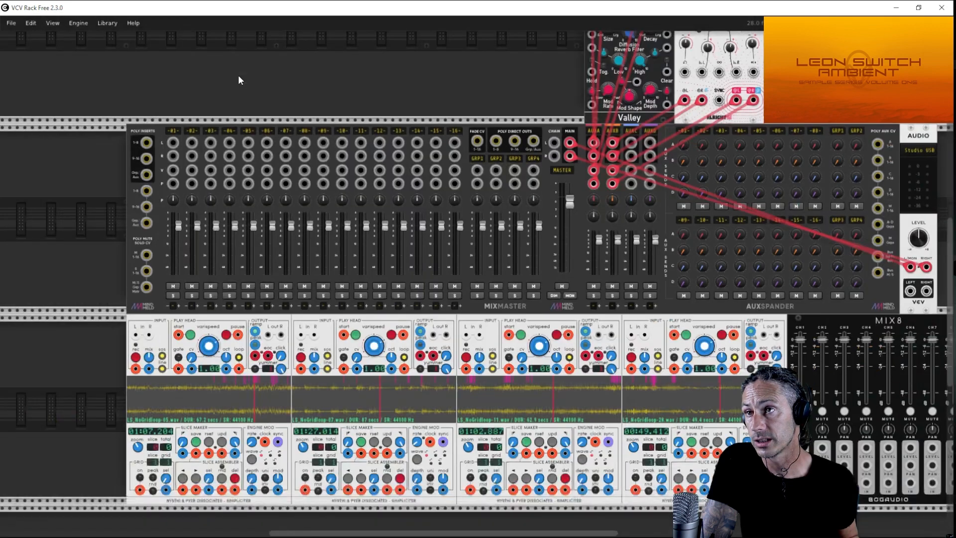
pyautogui.moveTo(467, 401); pyautogui.dragTo(315, 388)
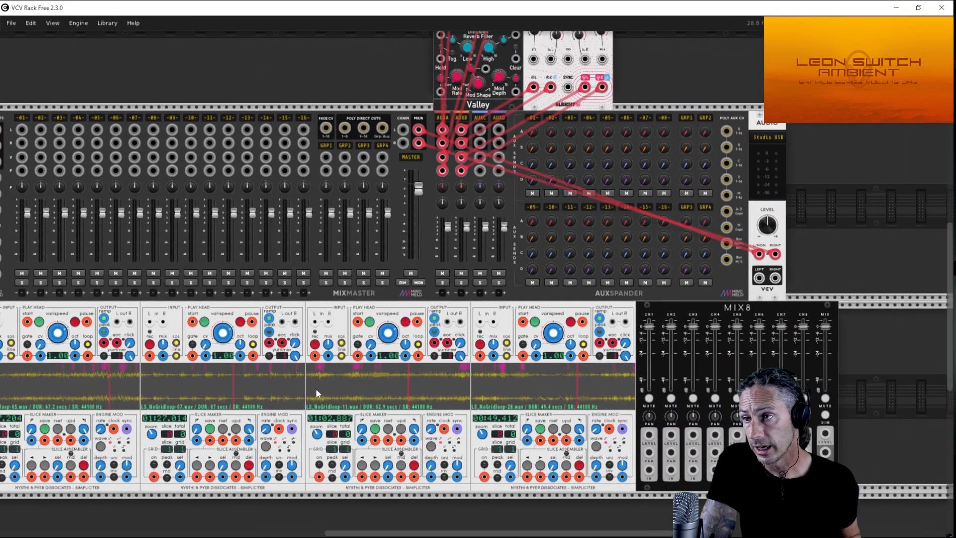
# Patch the first Simpliciter's left and right outputs into MIX8 channels 1 and 2 with red cables.
pyautogui.rightClick(115, 321)
pyautogui.moveTo(144, 358); pyautogui.dragTo(163, 355)
pyautogui.scroll(-2, 219, 378)
pyautogui.moveTo(163, 311); pyautogui.dragTo(650, 426)
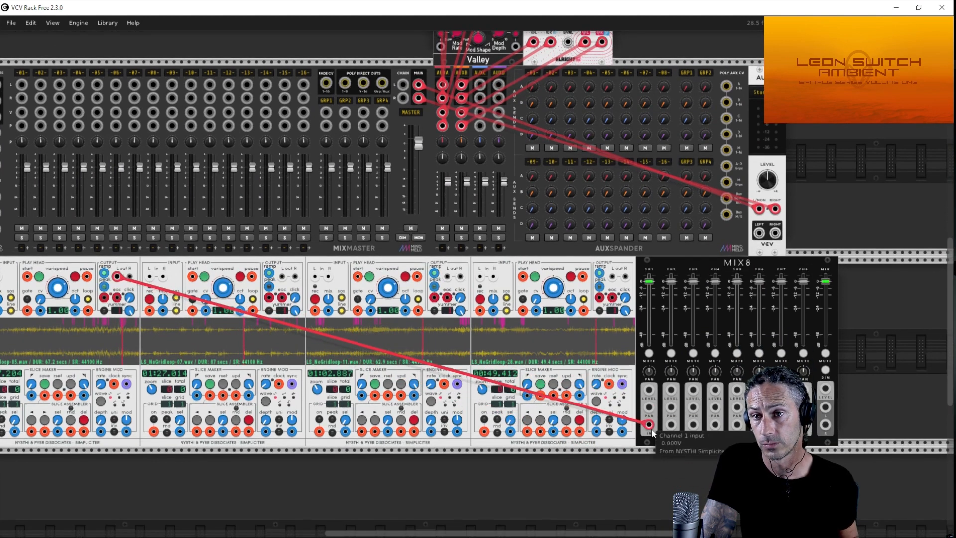
pyautogui.rightClick(672, 426)
pyautogui.click(700, 464)
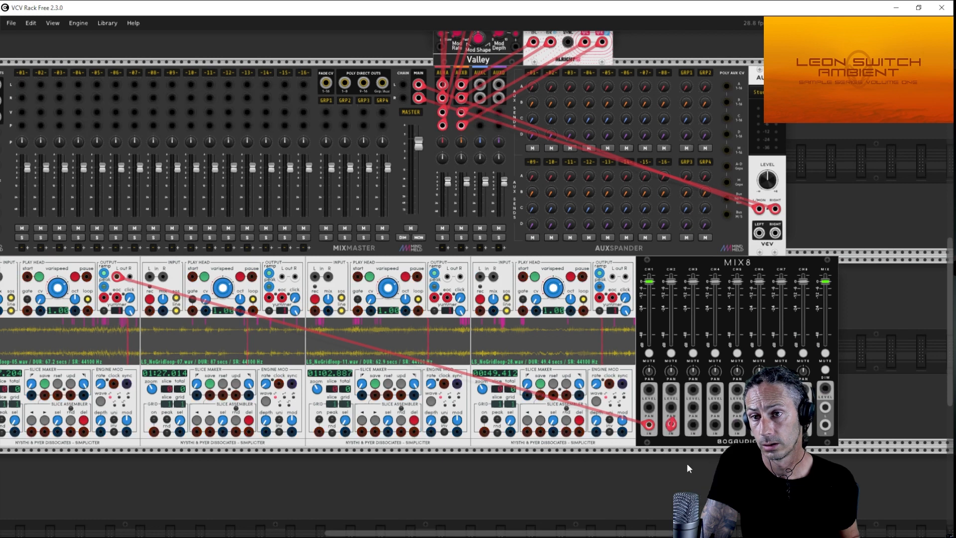
pyautogui.click(129, 276)
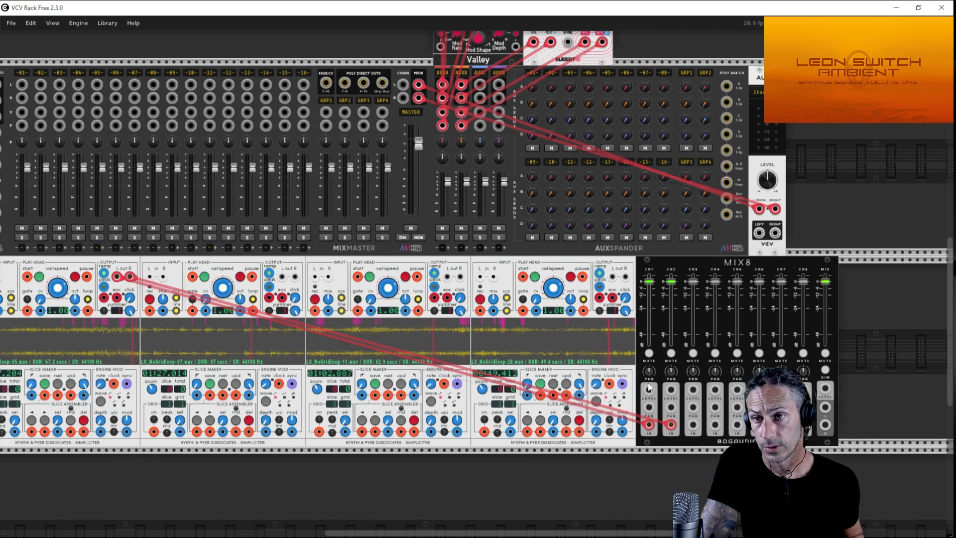
# Set the pan knobs of the MIX8 channels for left and right stereo pairs.
pyautogui.moveTo(649, 372); pyautogui.dragTo(737, 375)
pyautogui.doubleClick(736, 371)
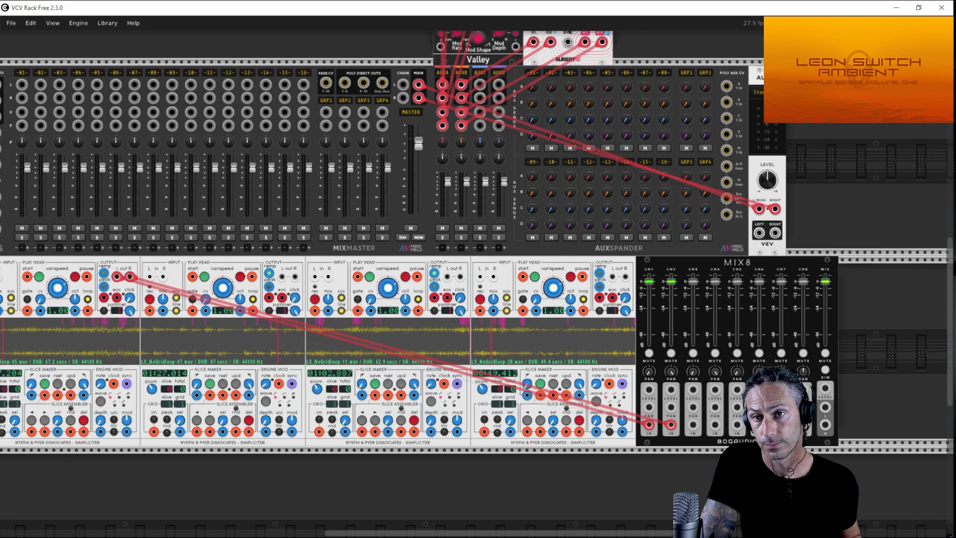
pyautogui.moveTo(808, 373); pyautogui.dragTo(807, 363)
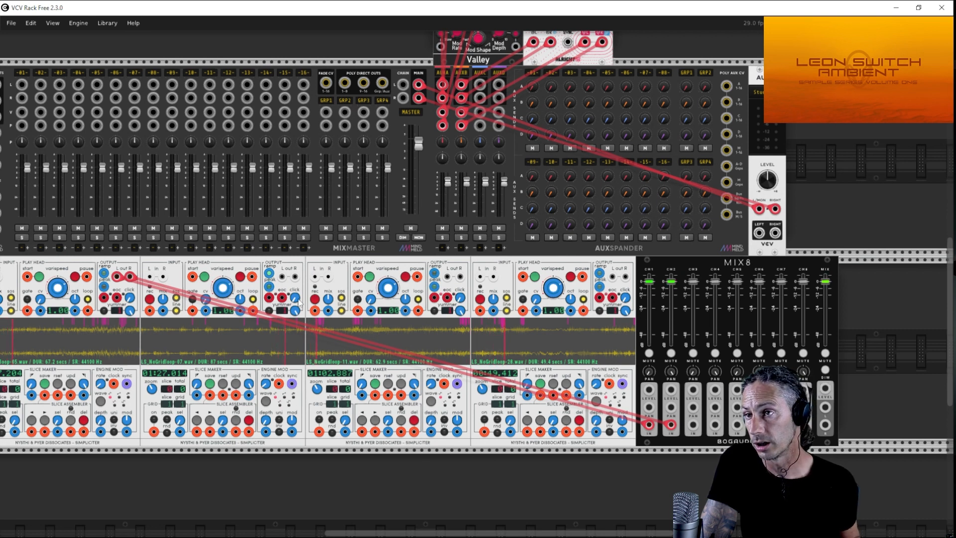
# Patch the second Simpliciter's stereo outputs into MIX8 channels 3 and 4, and the third's into channels 5 and 6, with red cables.
pyautogui.rightClick(283, 276)
pyautogui.moveTo(291, 306); pyautogui.dragTo(693, 425)
pyautogui.rightClick(715, 431)
pyautogui.moveTo(732, 462); pyautogui.dragTo(295, 277)
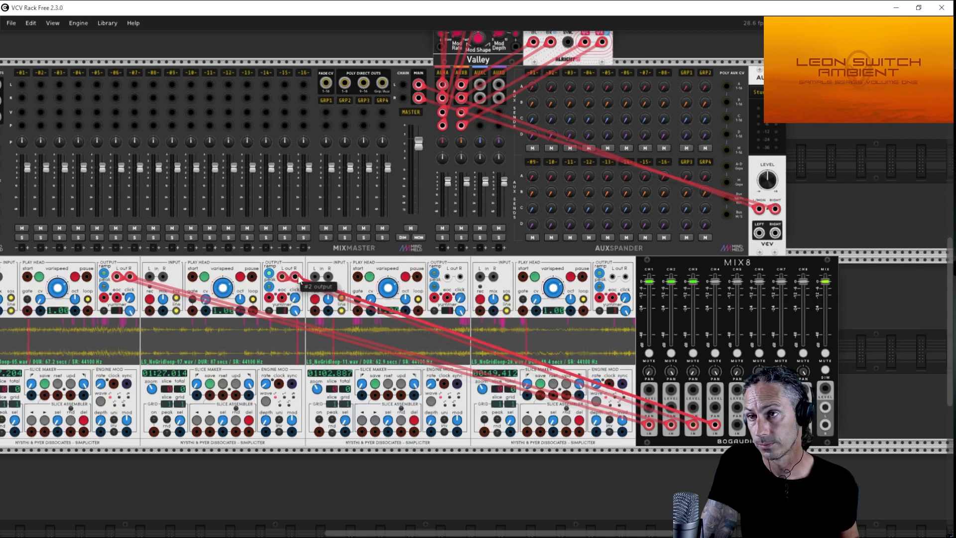
pyautogui.rightClick(446, 280)
pyautogui.moveTo(458, 308); pyautogui.dragTo(650, 388)
pyautogui.moveTo(480, 286); pyautogui.dragTo(461, 277)
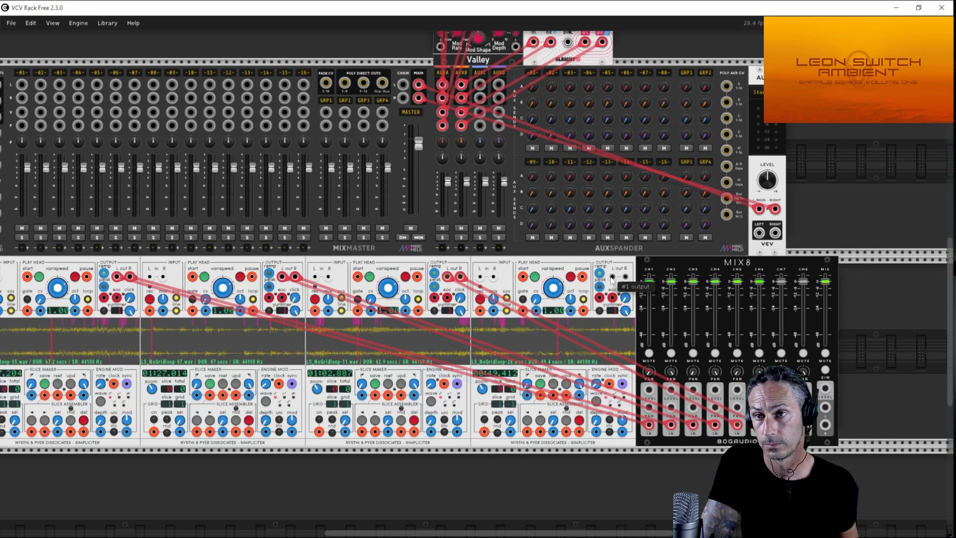
# Patch the fourth Simpliciter's left and right outputs into MIX8 channels 7 and 8 with red cables.
pyautogui.rightClick(612, 280)
pyautogui.click(628, 317)
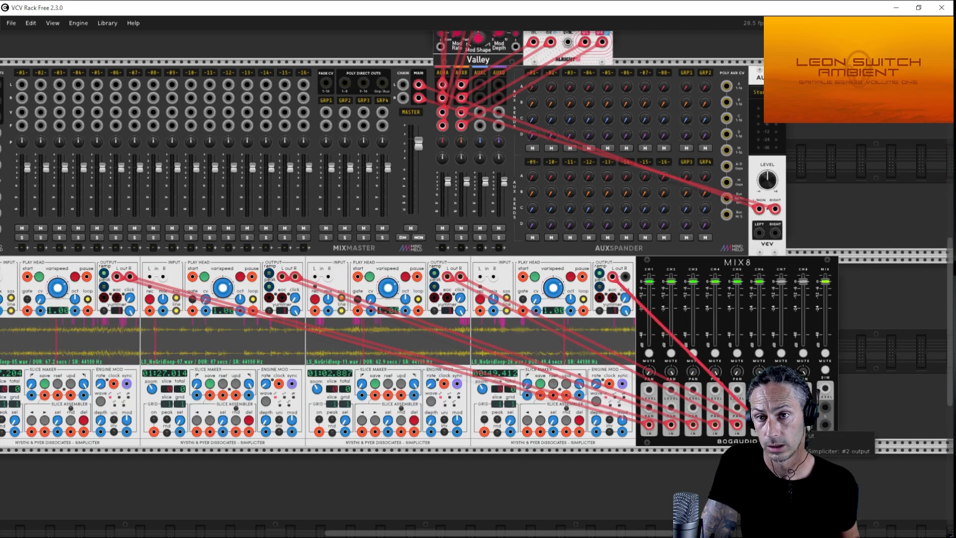
pyautogui.rightClick(806, 428)
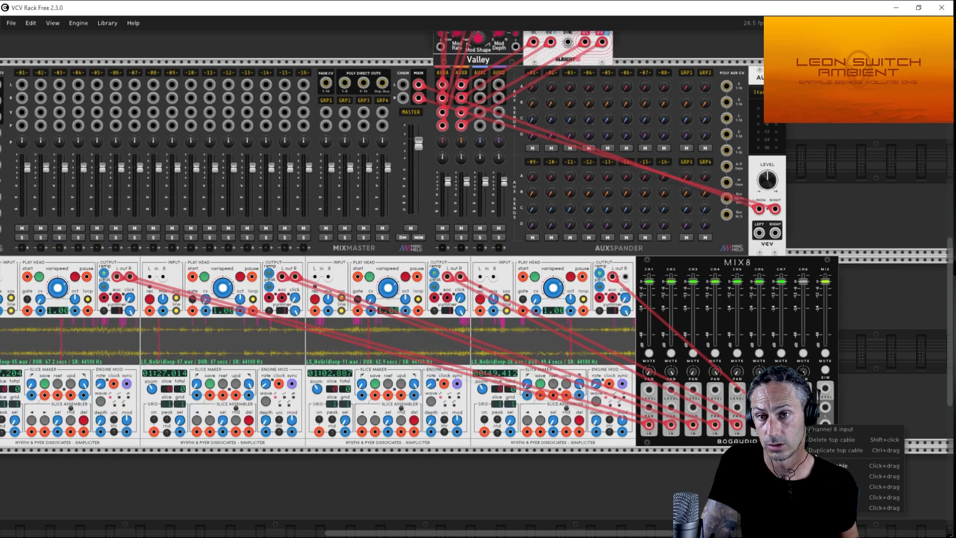
pyautogui.click(839, 465)
pyautogui.click(625, 277)
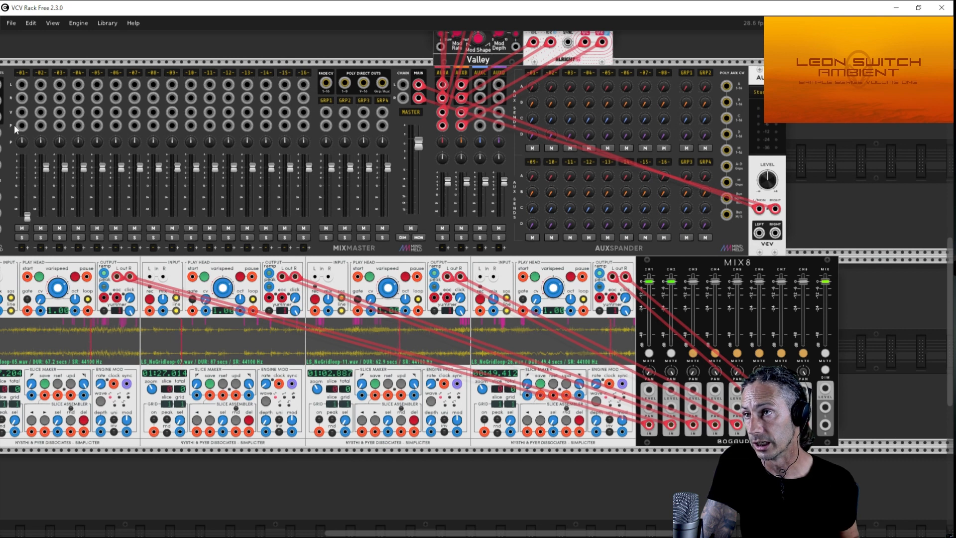
# Patch the MIX8's left and right outputs into MixMaster channel 1 with red cables and raise that channel's level to about -4.57 dB.
pyautogui.rightClick(21, 87)
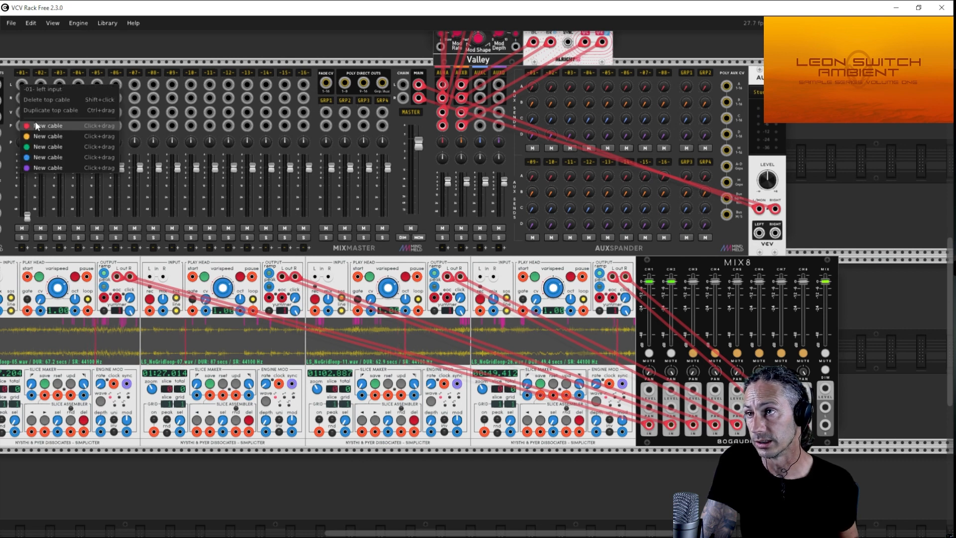
pyautogui.click(37, 125)
pyautogui.click(825, 407)
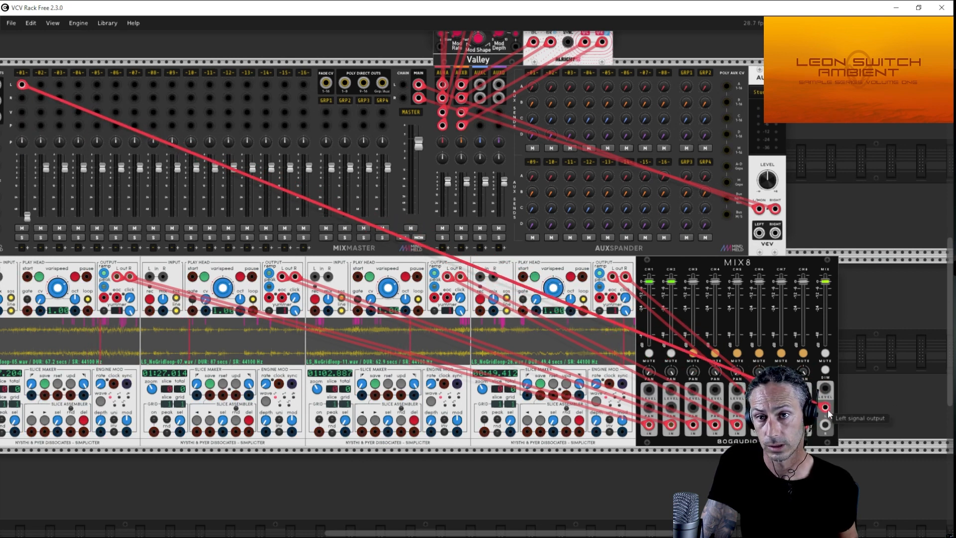
pyautogui.rightClick(824, 427)
pyautogui.click(828, 458)
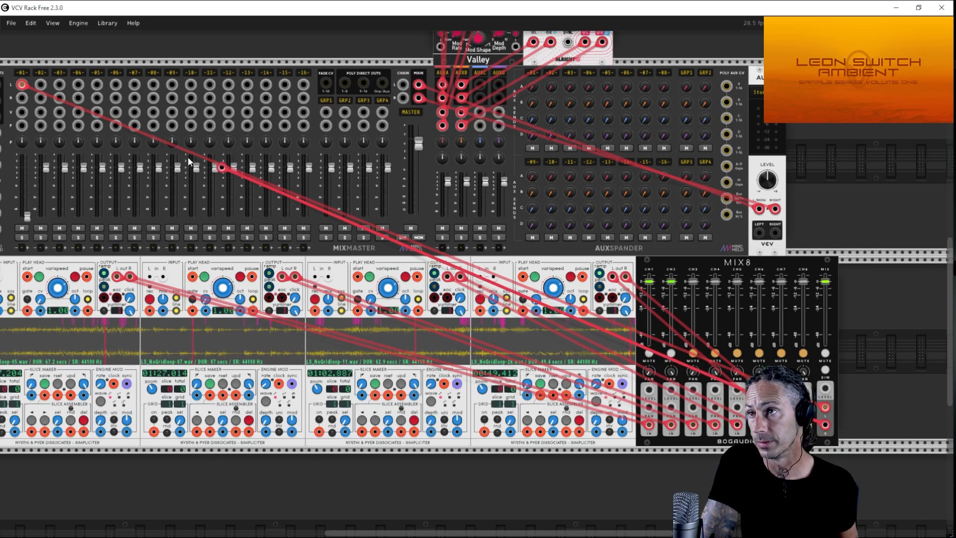
pyautogui.click(21, 98)
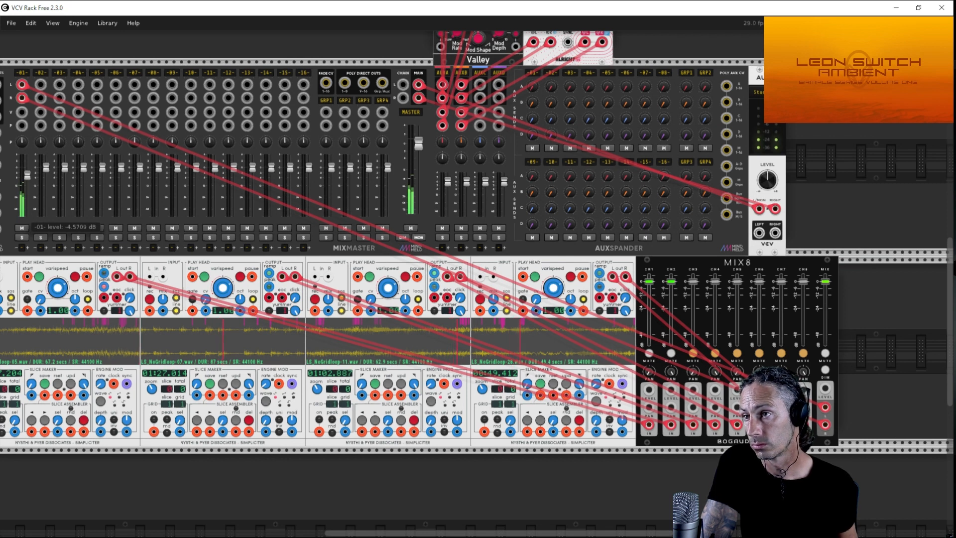
# Mute MIX8 channels 1 and 2, unmute channels 3 and 4, and set the second Simpliciter's speed to -1.
pyautogui.moveTo(172, 479); pyautogui.dragTo(230, 398)
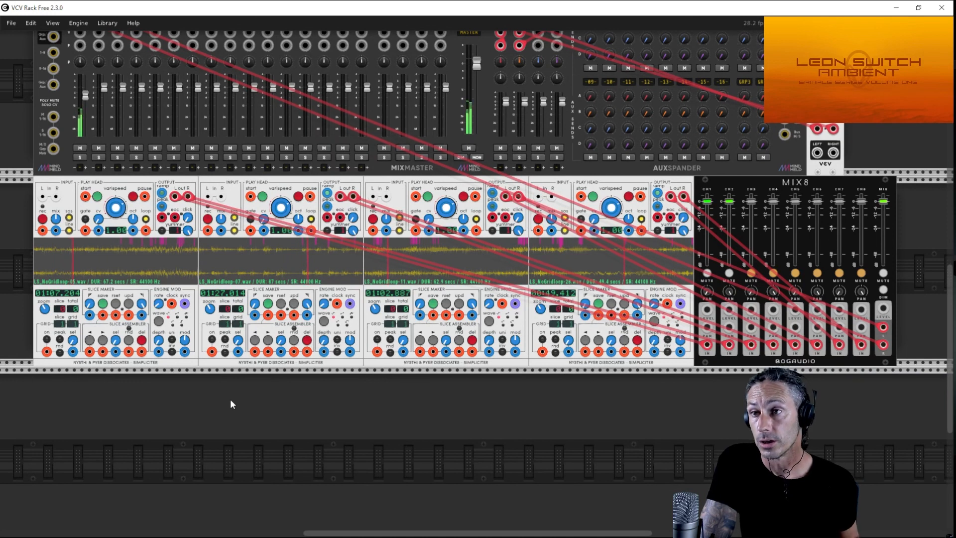
pyautogui.moveTo(230, 399); pyautogui.dragTo(230, 399)
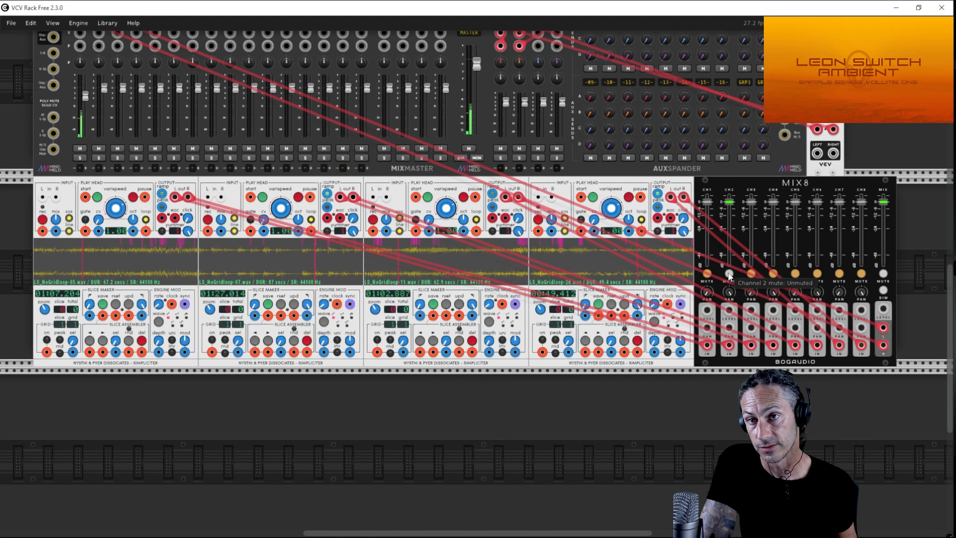
pyautogui.click(750, 274)
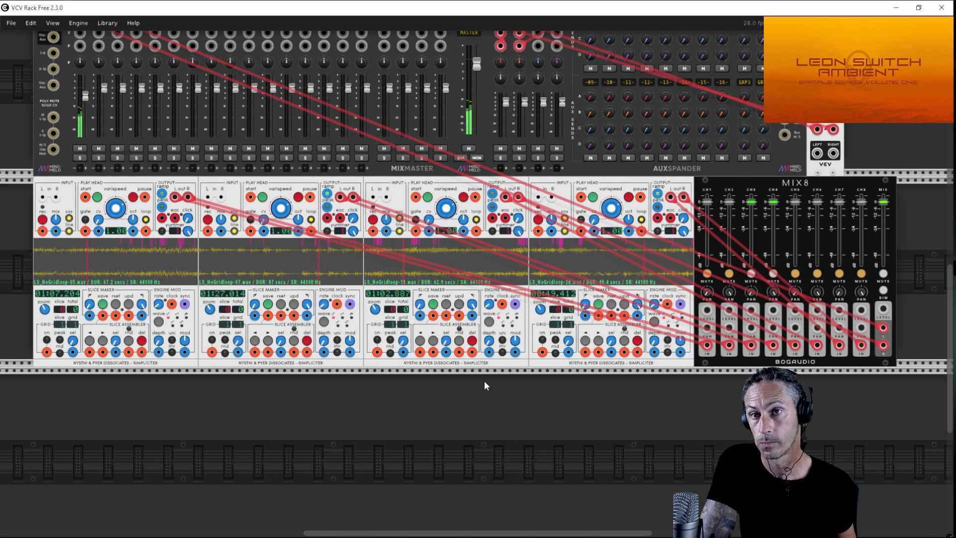
pyautogui.rightClick(280, 208)
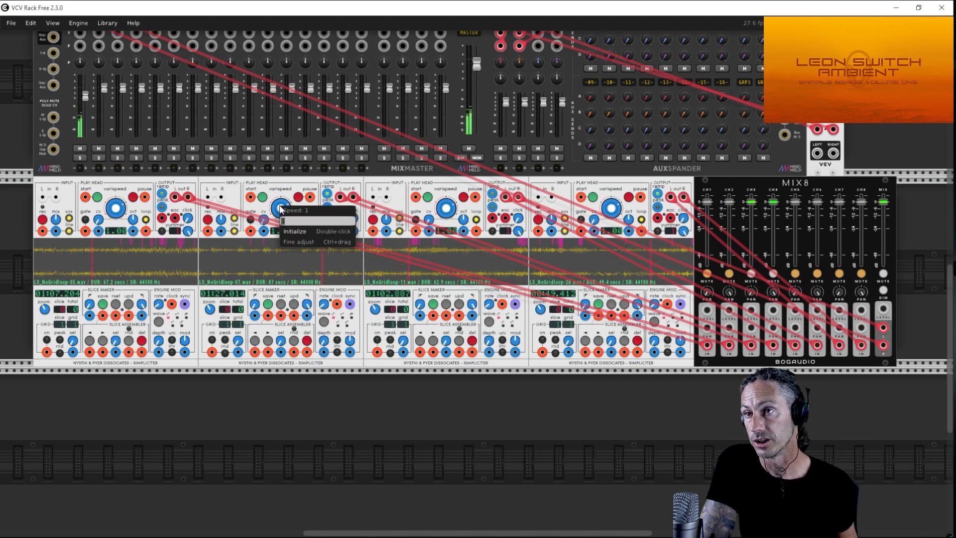
pyautogui.write('-1')
pyautogui.press('Return')
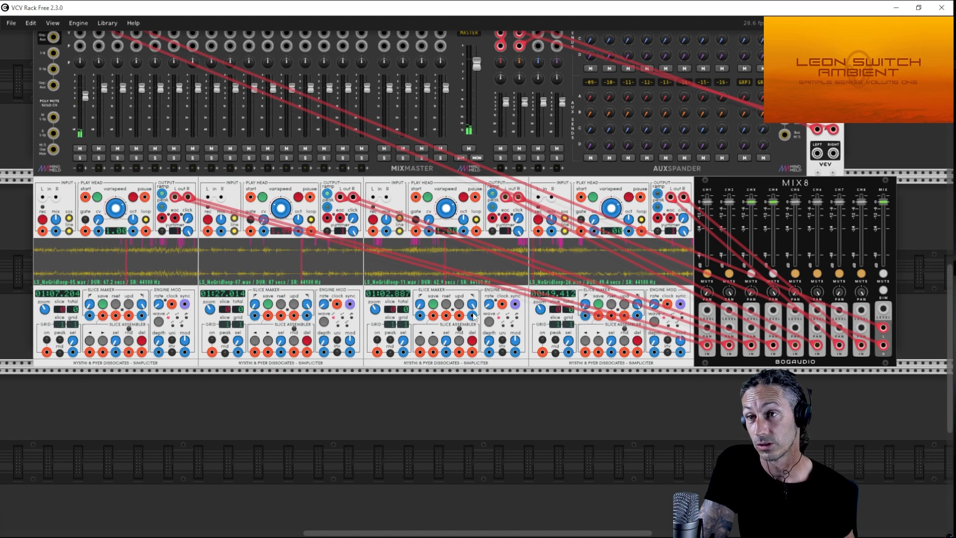
# Mute MIX8 channels 3 and 4, unmute channels 5 and 6, and set the third Simpliciter's speed to -1.
pyautogui.click(773, 274)
pyautogui.click(751, 273)
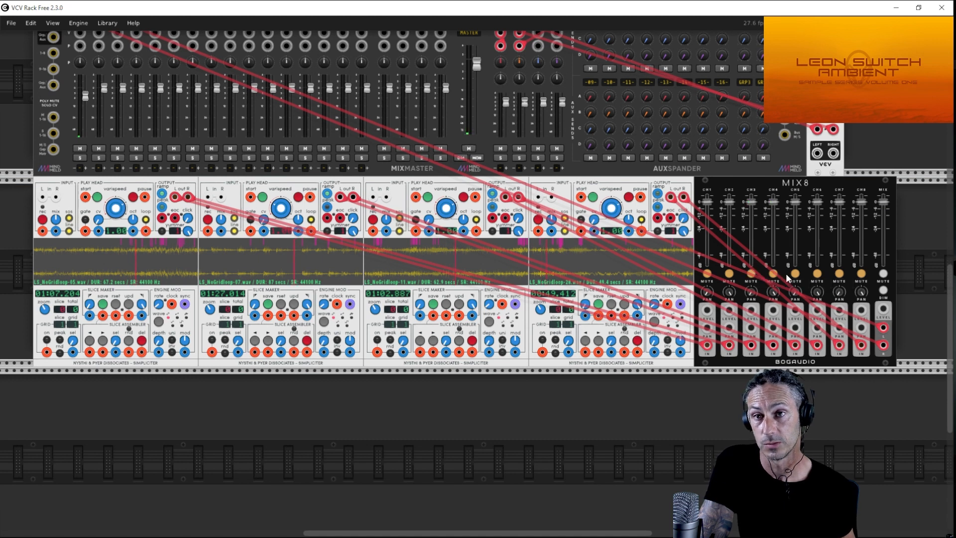
pyautogui.click(794, 273)
pyautogui.click(817, 274)
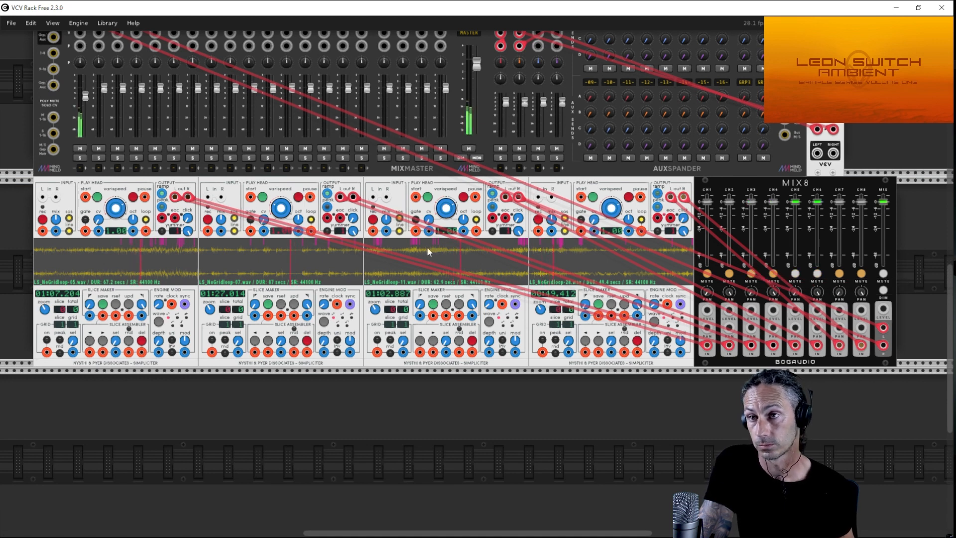
pyautogui.rightClick(449, 208)
pyautogui.write('-1')
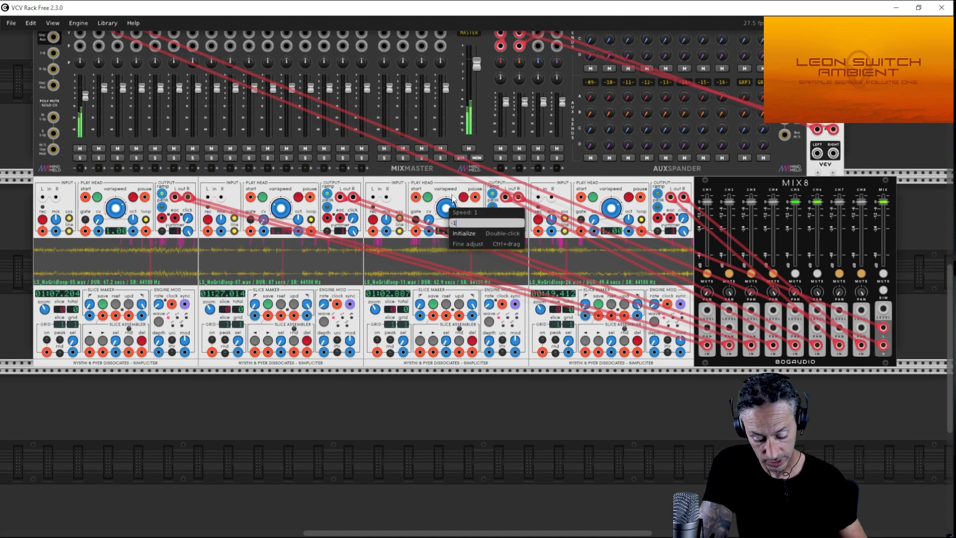
pyautogui.press('Return')
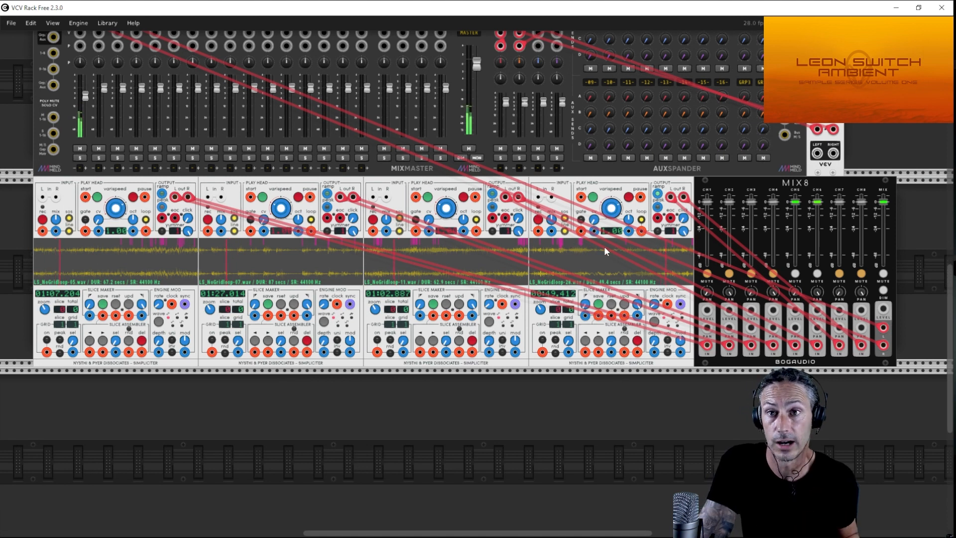
# Mute MIX8 channels 5 and 6 and unmute channels 7 and 8 to audition the fourth Simpliciter.
pyautogui.click(817, 273)
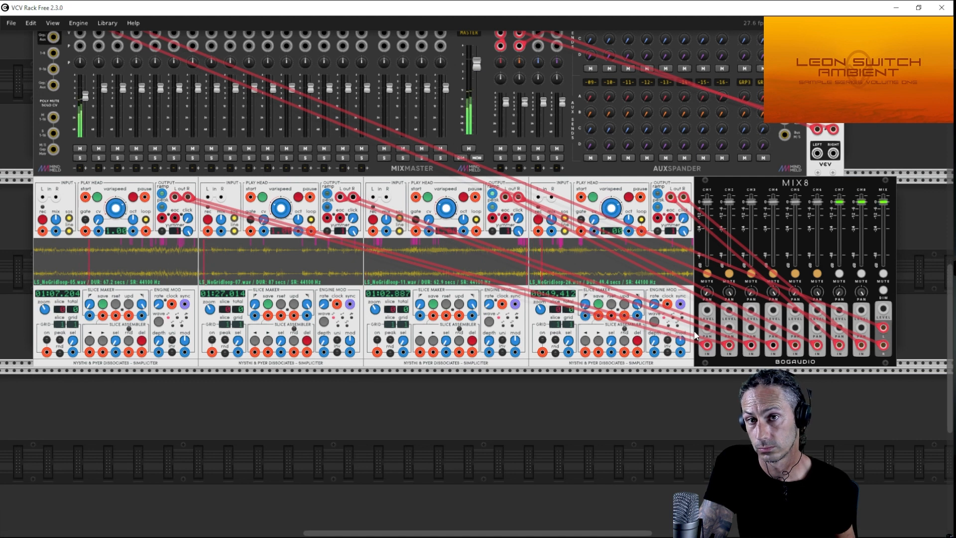
pyautogui.click(840, 274)
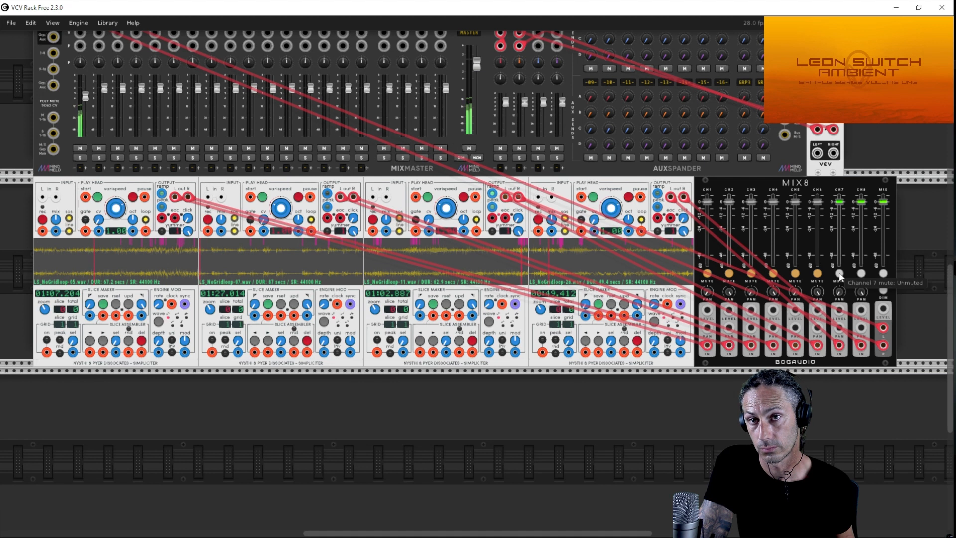
pyautogui.click(861, 272)
# Mute the MIX8's main mix and unmute all eight of its channels.
pyautogui.click(882, 273)
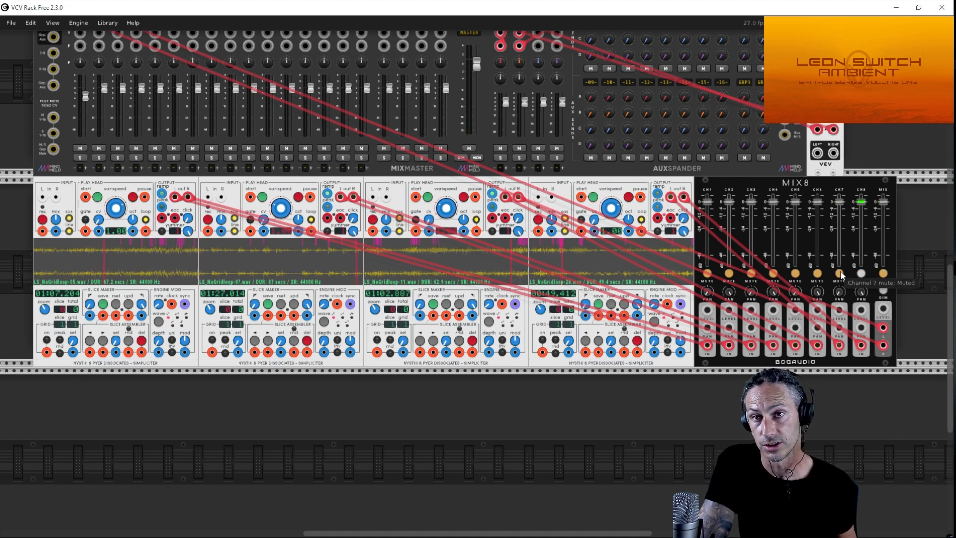
pyautogui.click(793, 274)
pyautogui.click(773, 274)
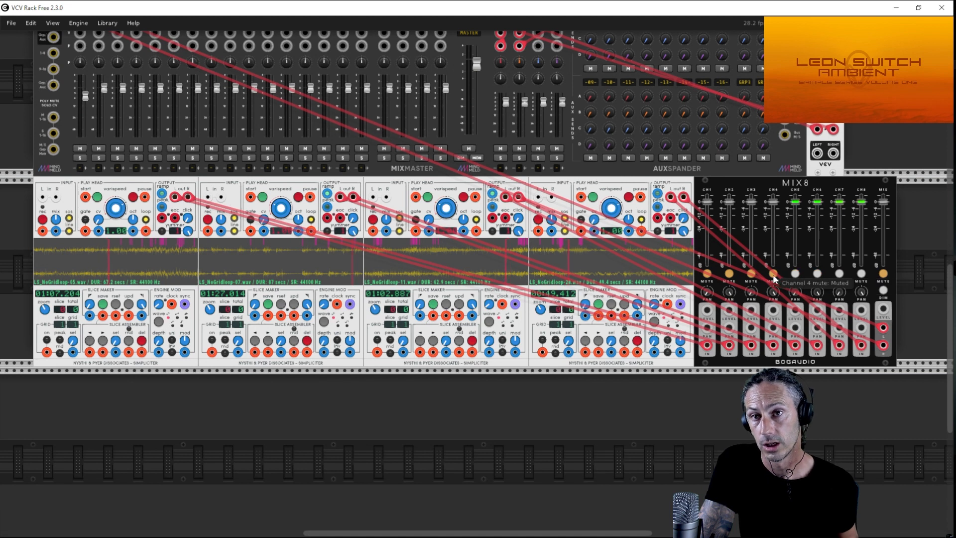
pyautogui.click(750, 273)
pyautogui.click(728, 273)
pyautogui.click(706, 273)
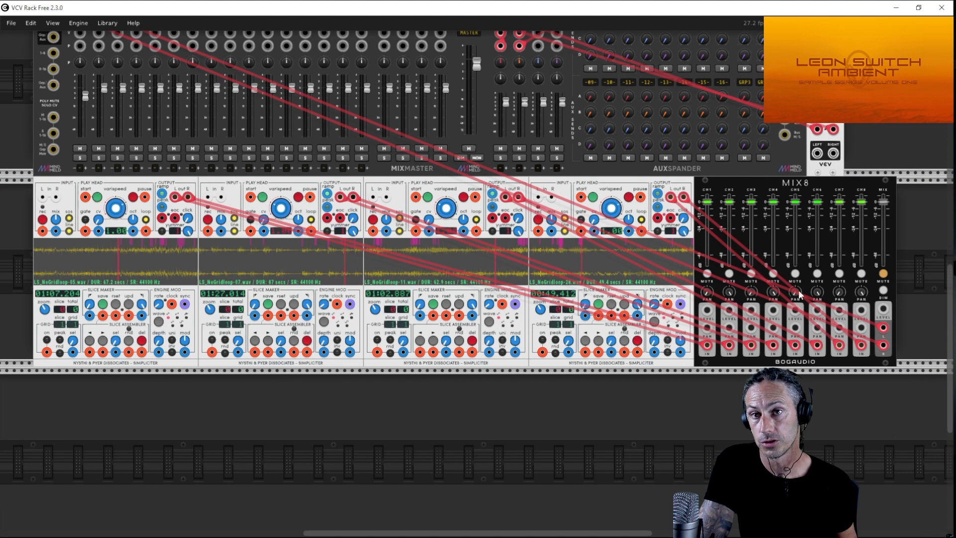
# Add a Bogaudio 8FO module to the rack directly beside the MIX8.
pyautogui.rightClick(448, 455)
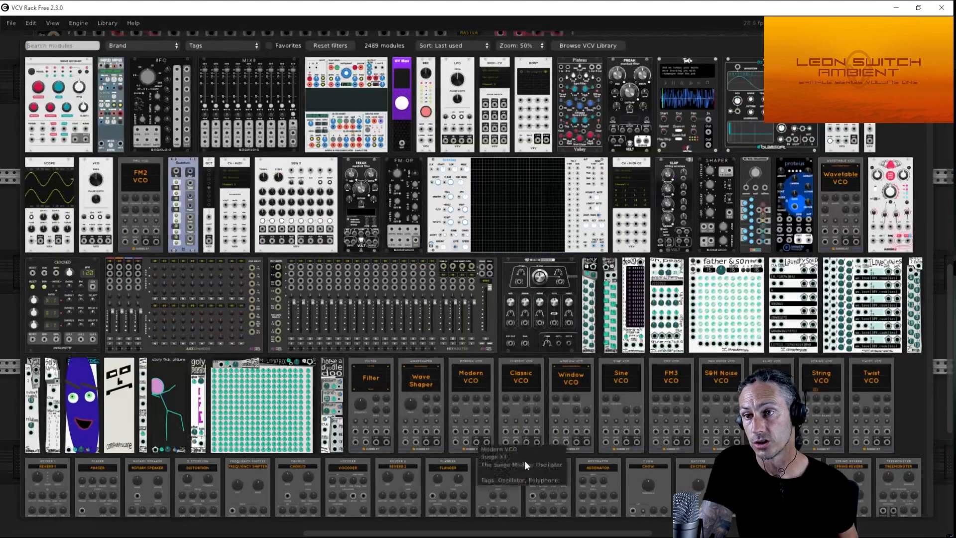
pyautogui.click(163, 87)
pyautogui.moveTo(449, 375); pyautogui.dragTo(899, 282)
pyautogui.moveTo(799, 418); pyautogui.dragTo(685, 419)
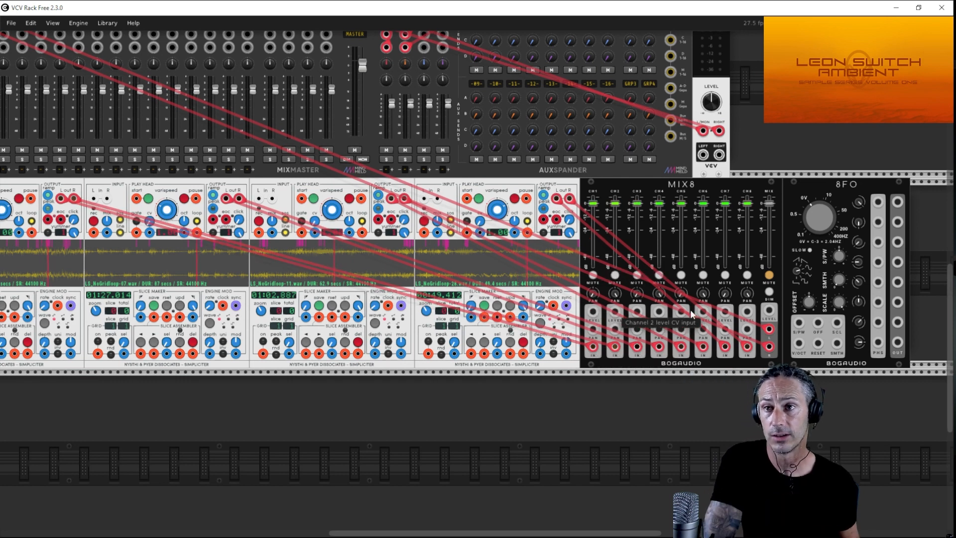
# Patch the 8FO's Phase 7, 6 and 5 outputs into the level CV inputs of MIX8 channels 1, 2 and 3 with green cables.
pyautogui.rightClick(879, 201)
pyautogui.click(879, 188)
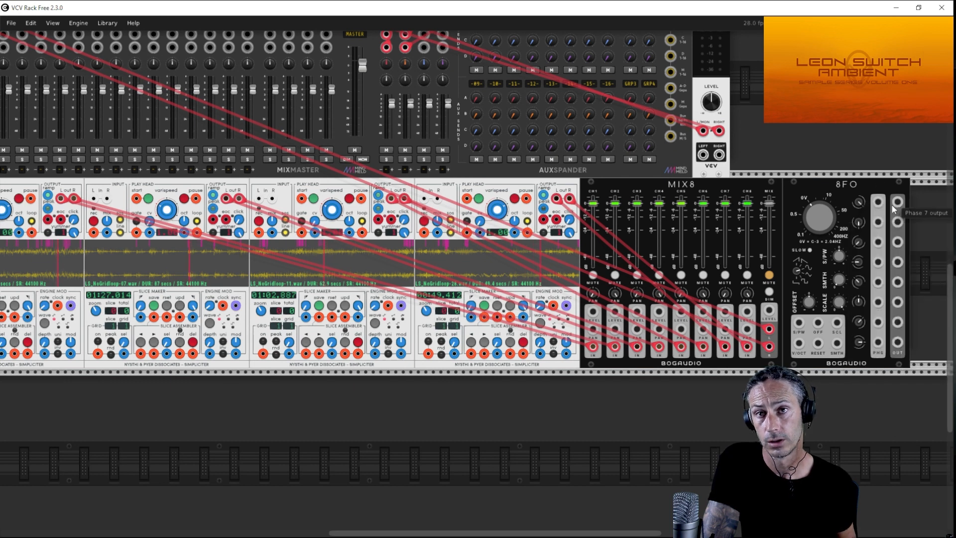
pyautogui.rightClick(892, 206)
pyautogui.moveTo(874, 258); pyautogui.dragTo(592, 317)
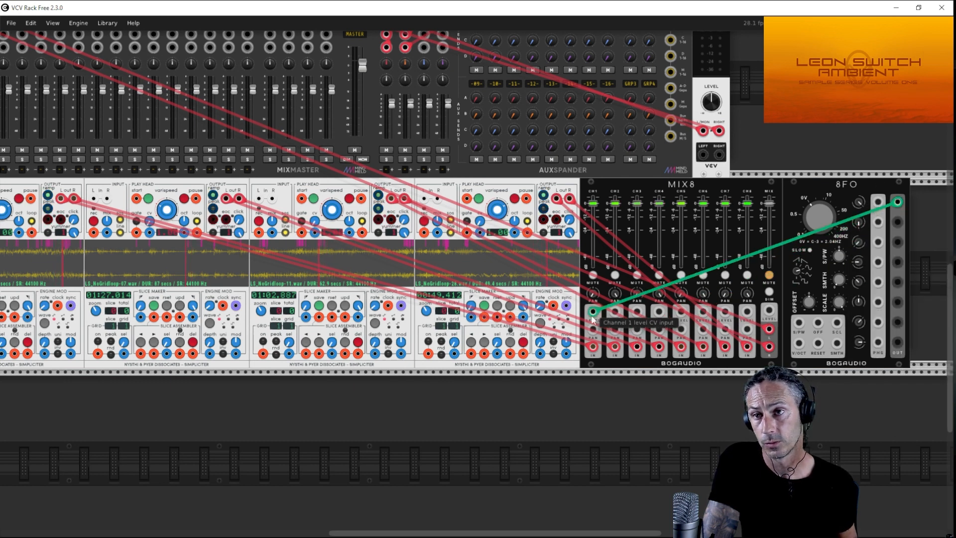
pyautogui.rightClick(616, 315)
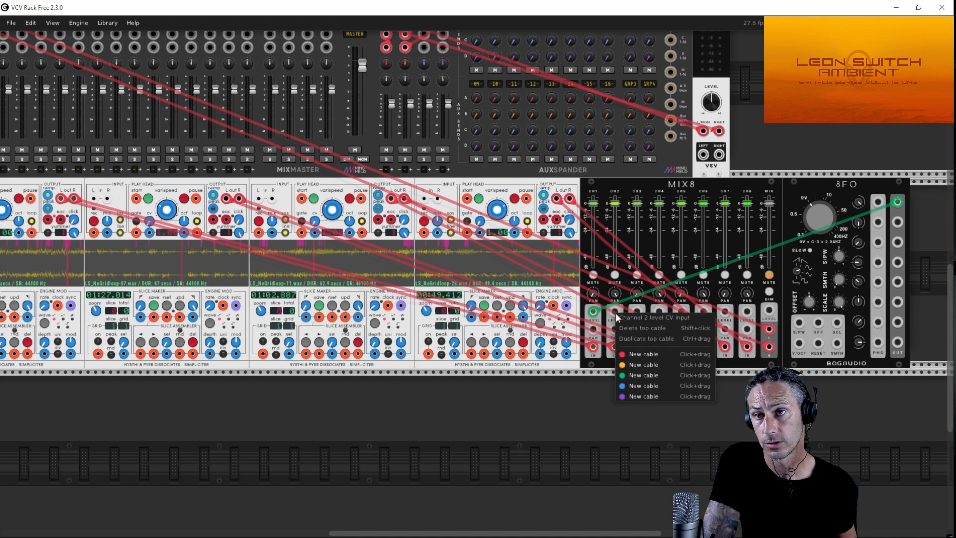
pyautogui.moveTo(643, 374); pyautogui.dragTo(896, 223)
pyautogui.rightClick(897, 241)
pyautogui.moveTo(891, 289); pyautogui.dragTo(637, 311)
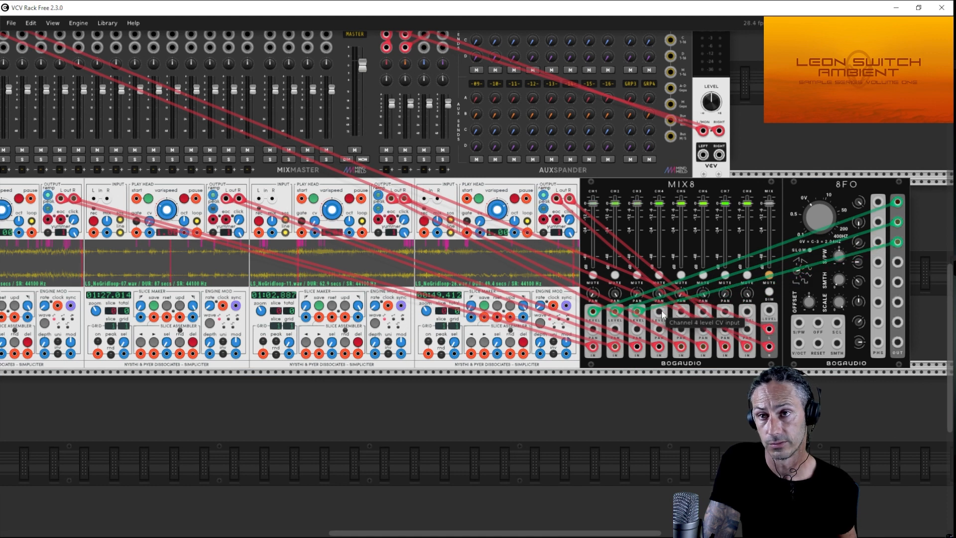
# Patch the 8FO's Phase 4, 3 and 2 outputs into the level CV inputs of MIX8 channels 4, 5 and 6 with green cables.
pyautogui.rightClick(661, 314)
pyautogui.moveTo(687, 375); pyautogui.dragTo(897, 261)
pyautogui.rightClick(897, 281)
pyautogui.moveTo(893, 331); pyautogui.dragTo(681, 312)
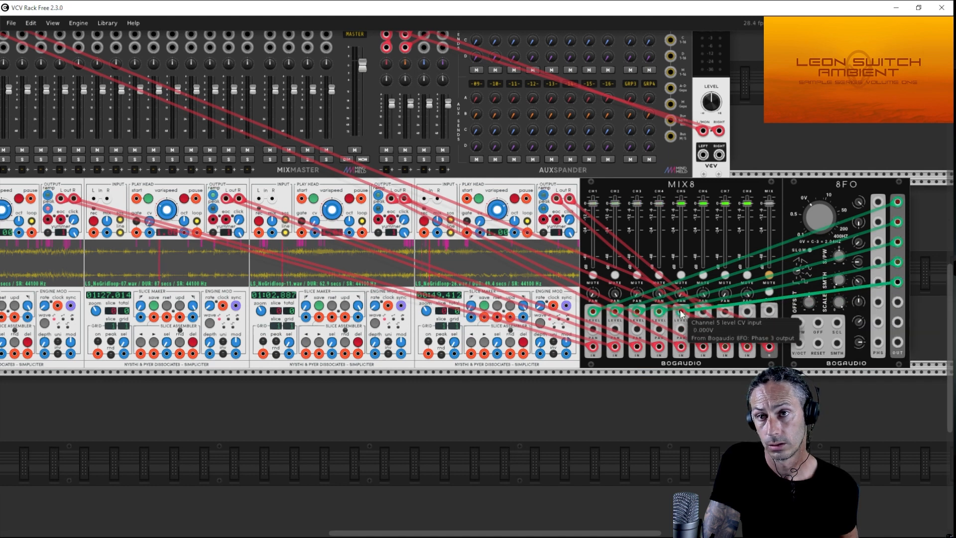
pyautogui.rightClick(705, 316)
pyautogui.click(729, 377)
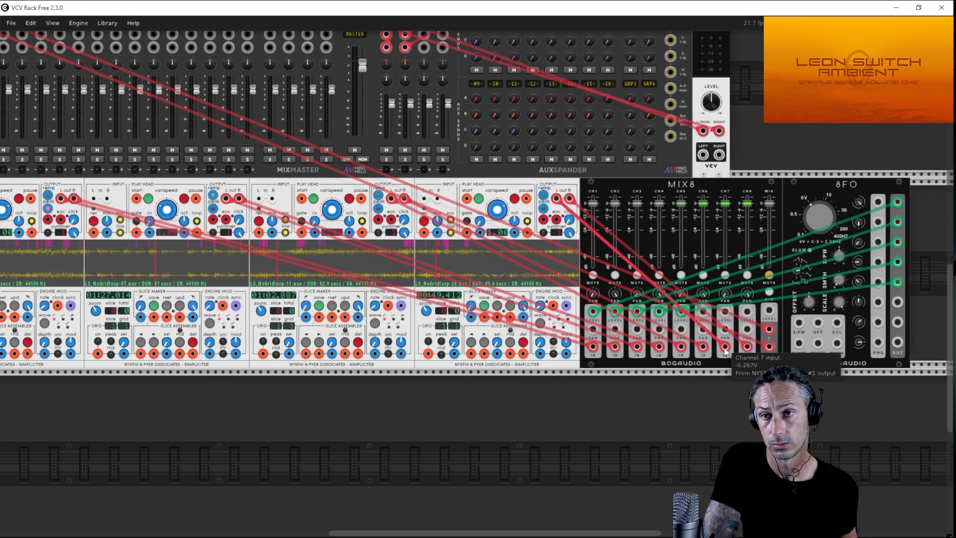
pyautogui.rightClick(705, 318)
pyautogui.click(730, 378)
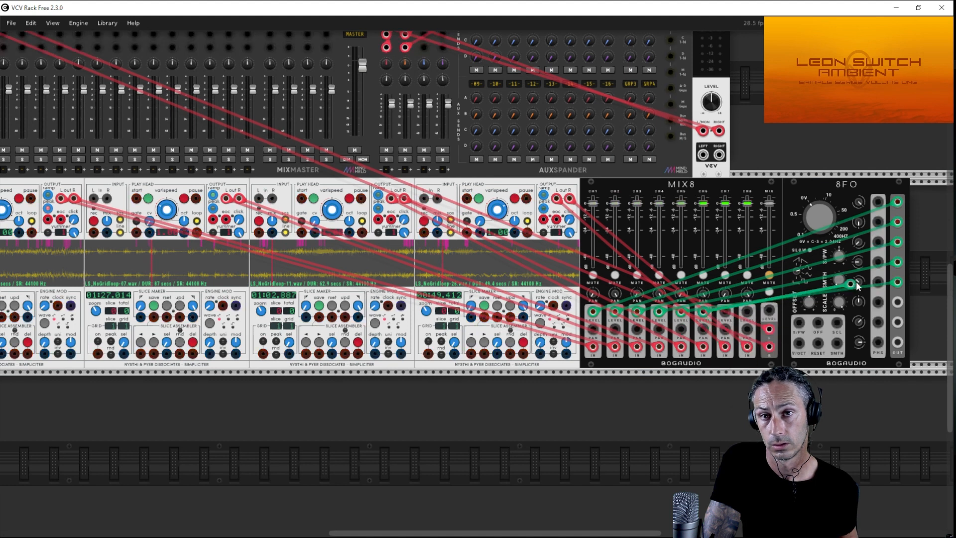
pyautogui.click(897, 302)
# Patch the 8FO's last two phase outputs into the level CV inputs of MIX8 channels 7 and 8 with green cables.
pyautogui.rightClick(896, 324)
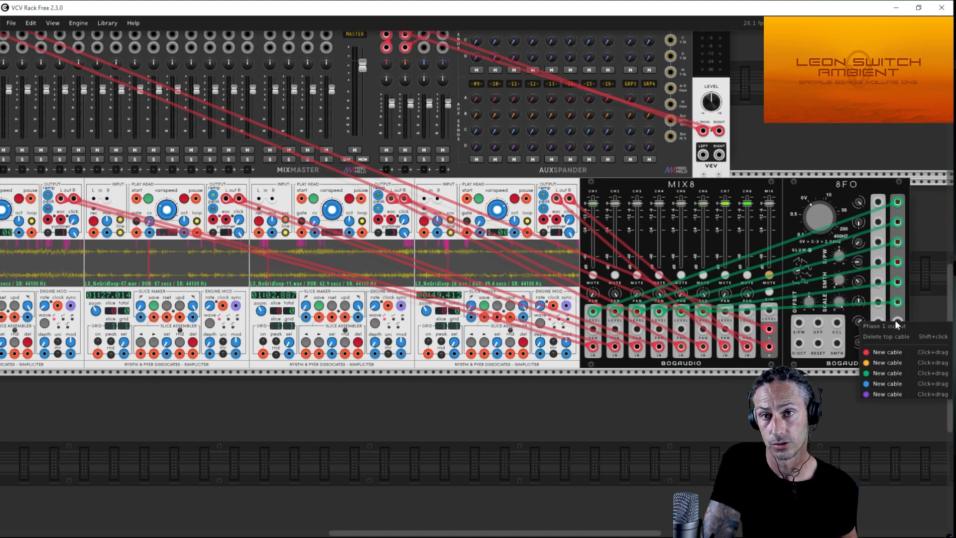
pyautogui.click(887, 373)
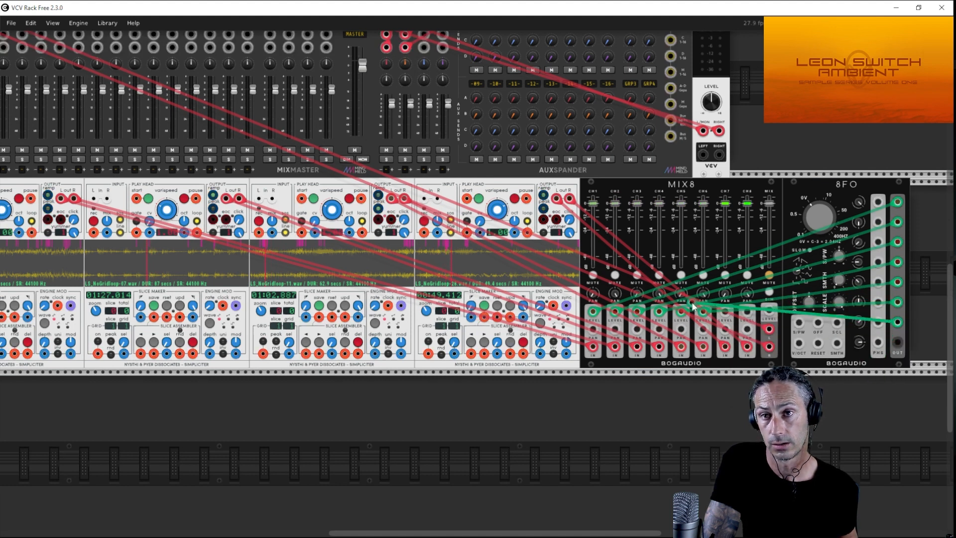
pyautogui.rightClick(748, 318)
pyautogui.click(786, 373)
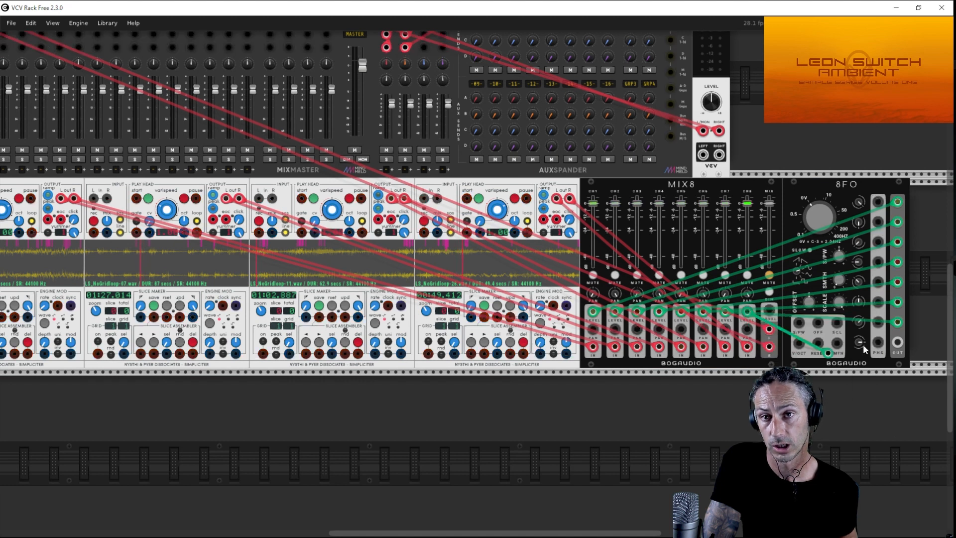
pyautogui.click(899, 345)
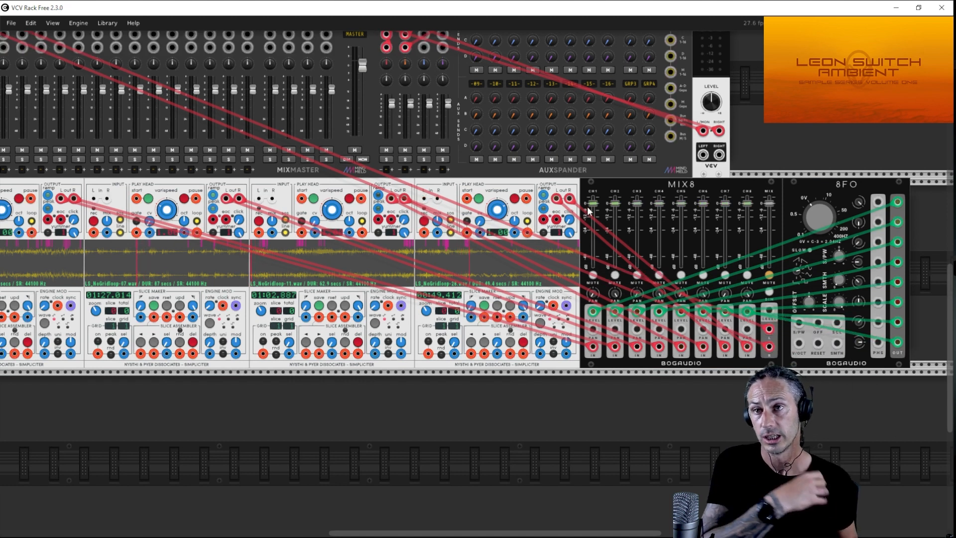
# Unmute the MIX8's main mix.
pyautogui.moveTo(590, 209)
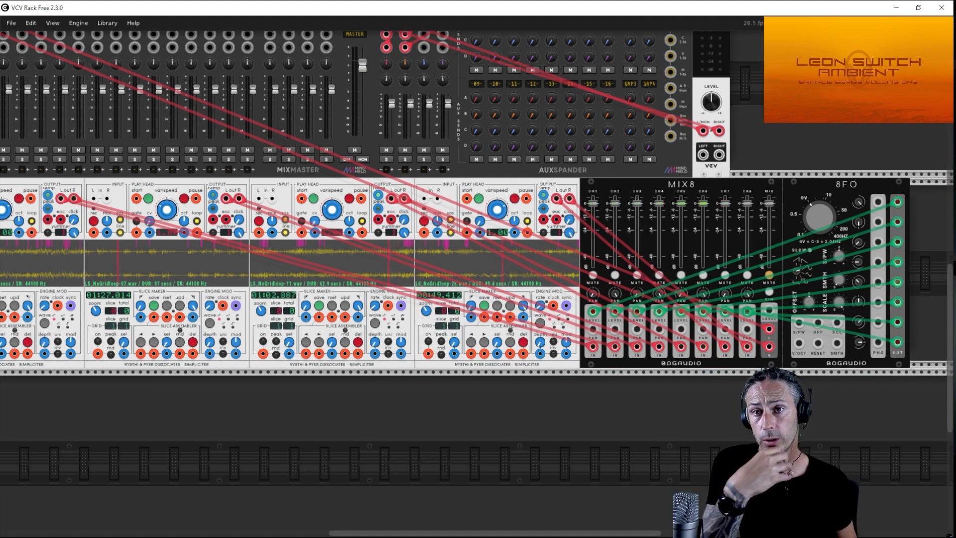
pyautogui.moveTo(769, 241); pyautogui.dragTo(769, 242)
pyautogui.click(768, 276)
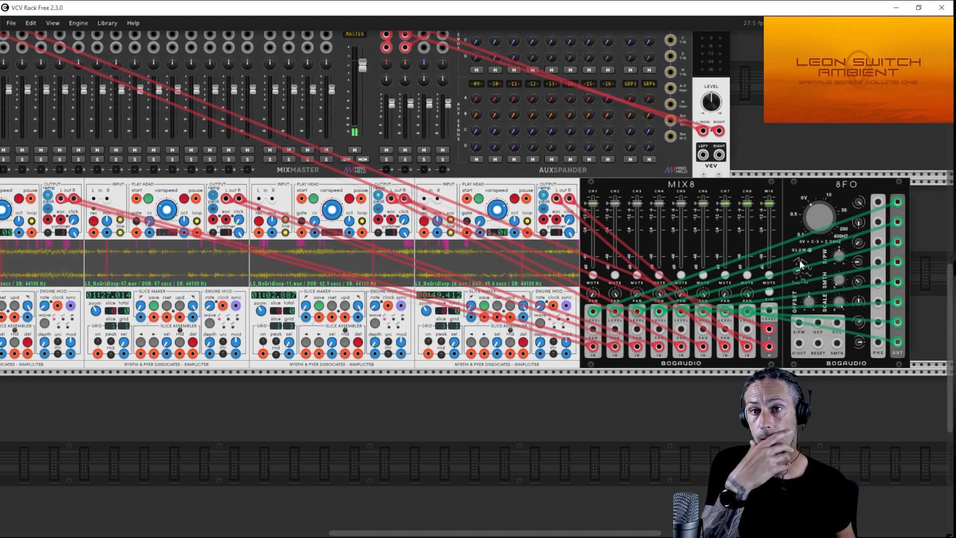
# Turn up the 8FO's offset and raise the level fader of MixMaster channel 1 slightly.
pyautogui.moveTo(814, 312); pyautogui.dragTo(815, 269)
pyautogui.moveTo(359, 417); pyautogui.dragTo(431, 430)
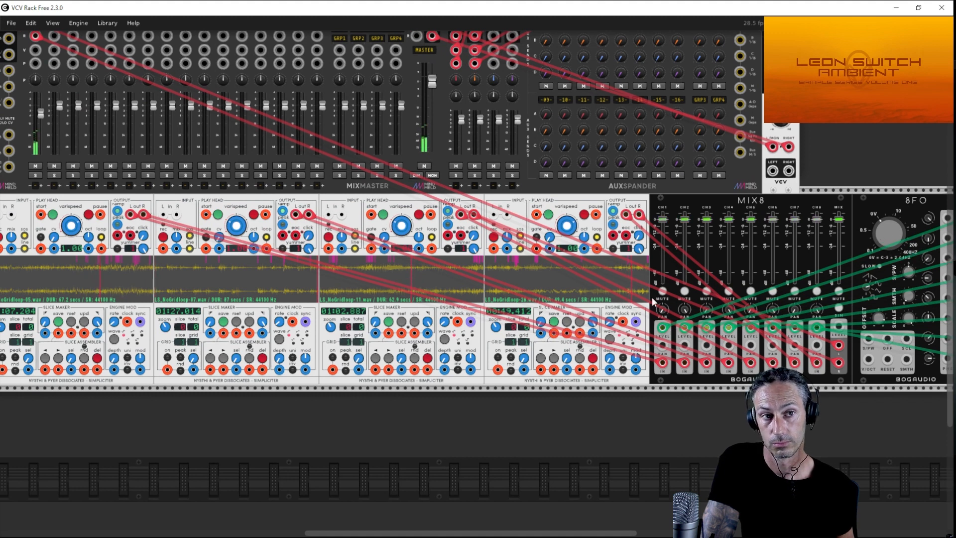
pyautogui.moveTo(42, 110)
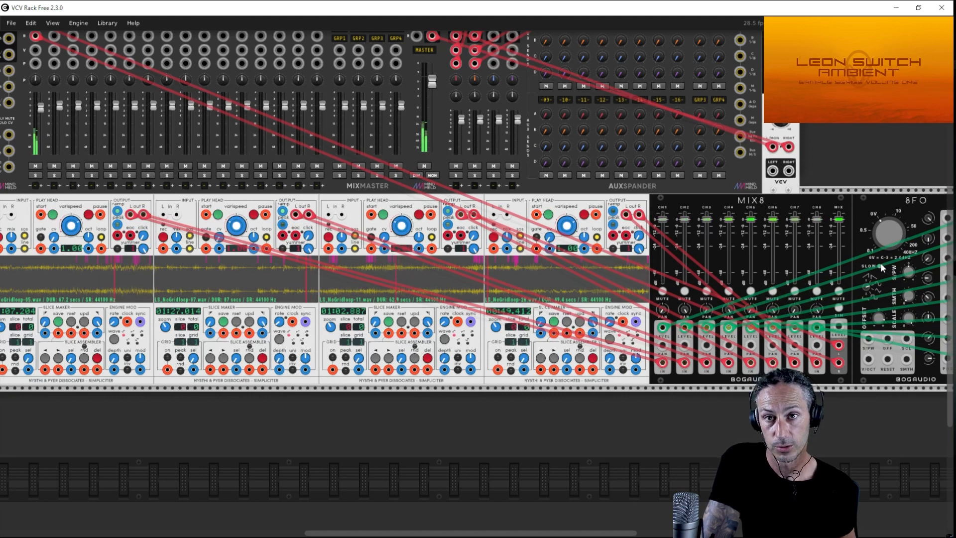
# Slow the 8FO's frequency to about 0.06 Hz and raise MixMaster channel 1's aux A and B sends on the AuxSpander.
pyautogui.moveTo(893, 247)
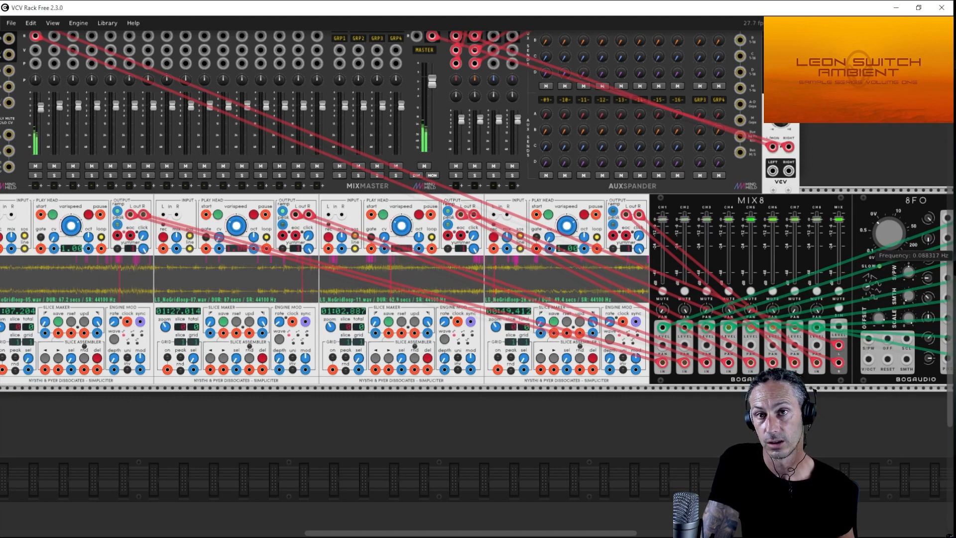
pyautogui.moveTo(890, 234); pyautogui.dragTo(891, 239)
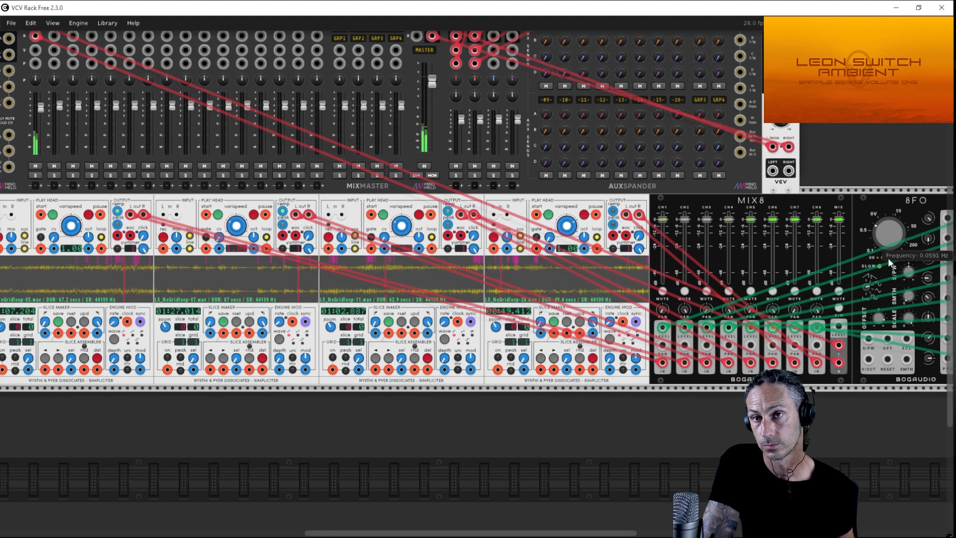
pyautogui.scroll(3, 518, 462)
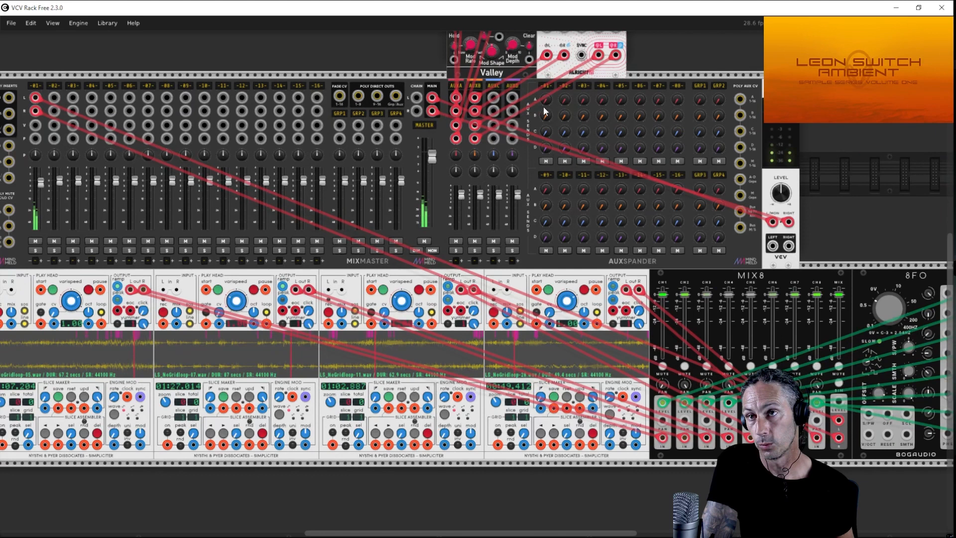
pyautogui.moveTo(545, 102)
pyautogui.mouseDown()
pyautogui.moveTo(545, 93)
pyautogui.moveTo(545, 111)
pyautogui.moveTo(545, 103)
pyautogui.mouseUp()
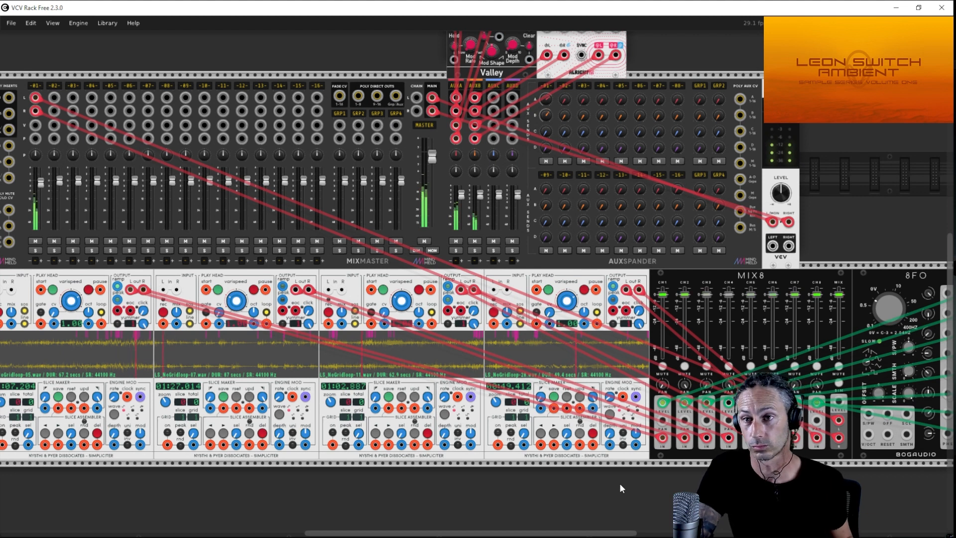
# Add a fifth Simpliciter module in the empty row below the fourth one.
pyautogui.scroll(-1, 620, 487)
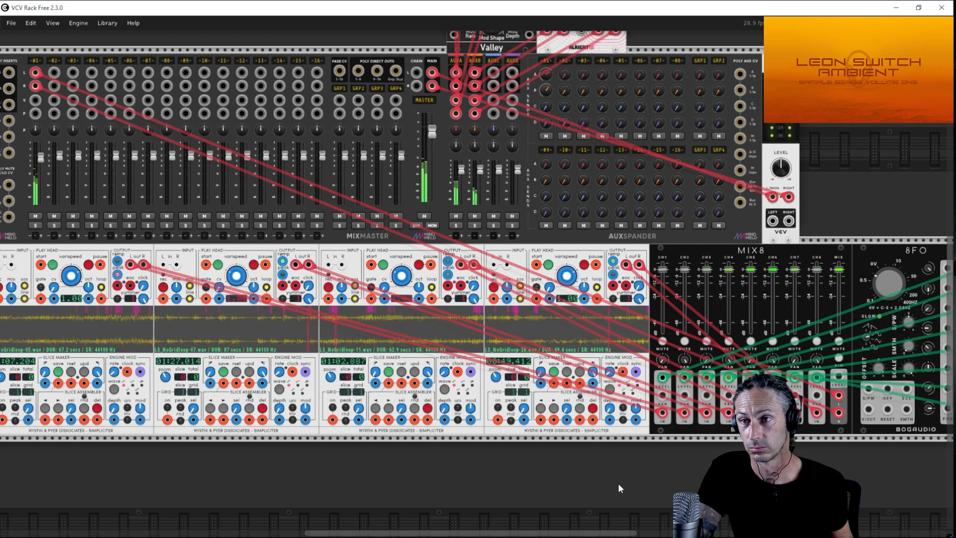
pyautogui.scroll(-3, 527, 434)
pyautogui.rightClick(527, 434)
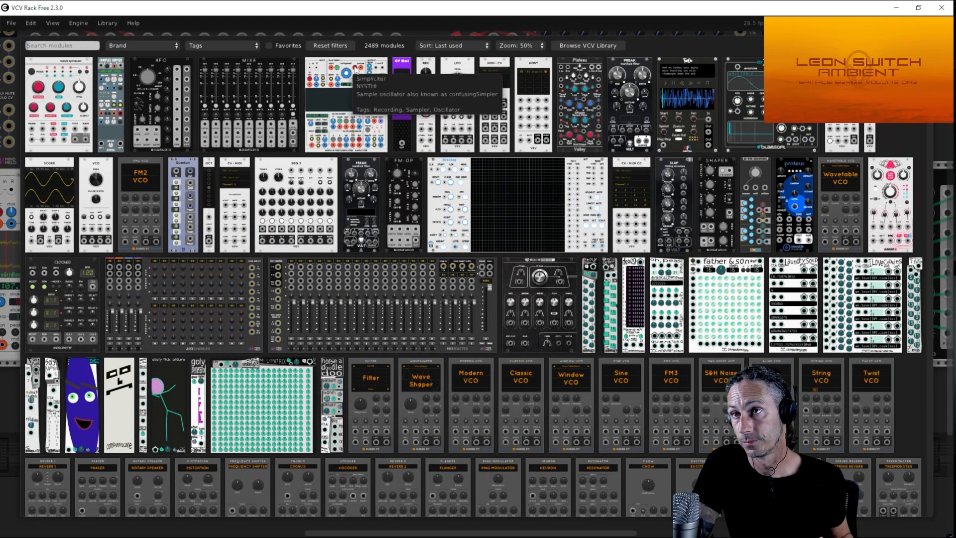
pyautogui.click(354, 64)
pyautogui.moveTo(556, 370); pyautogui.dragTo(585, 368)
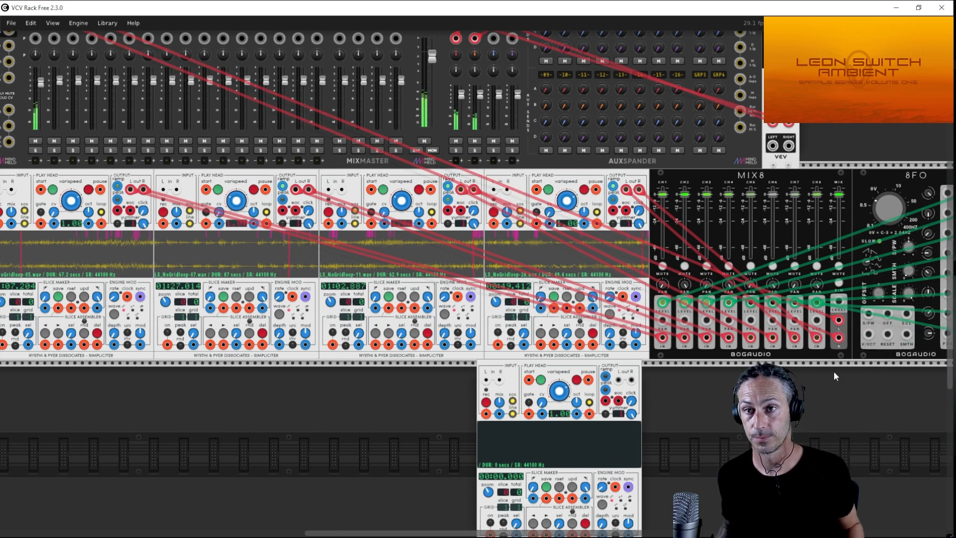
# Patch the MIX8's left and right mix outputs into the new Simpliciter's left and right inputs with red cables.
pyautogui.rightClick(486, 380)
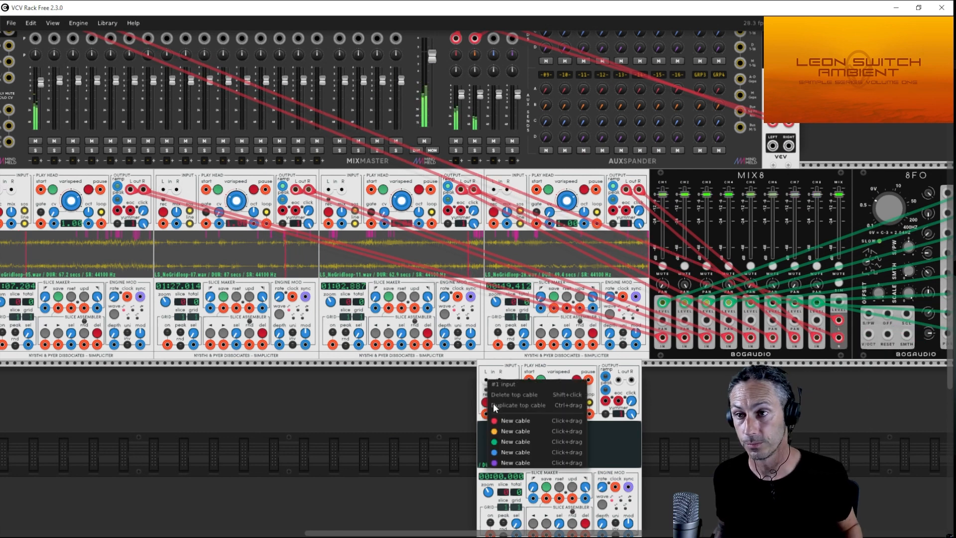
pyautogui.click(492, 402)
pyautogui.moveTo(500, 414); pyautogui.dragTo(838, 321)
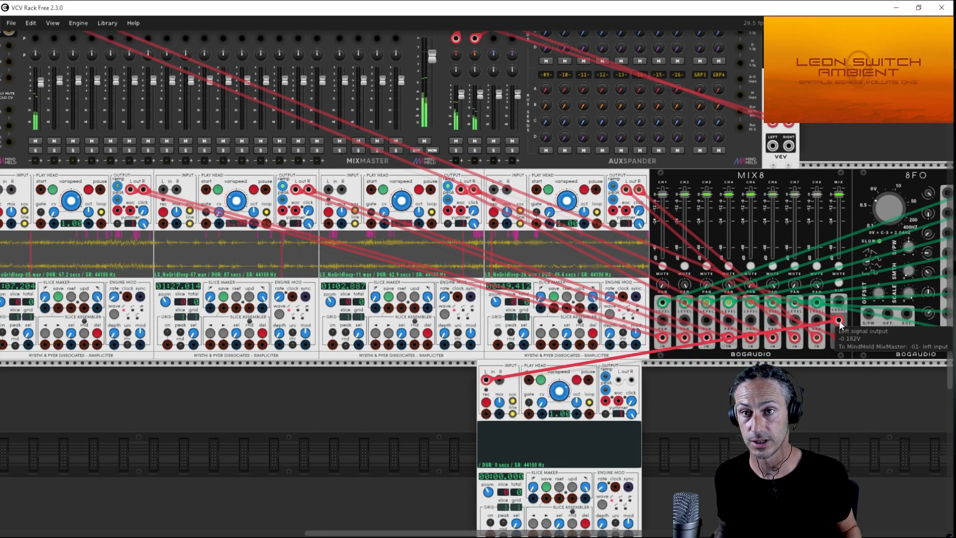
pyautogui.rightClick(499, 380)
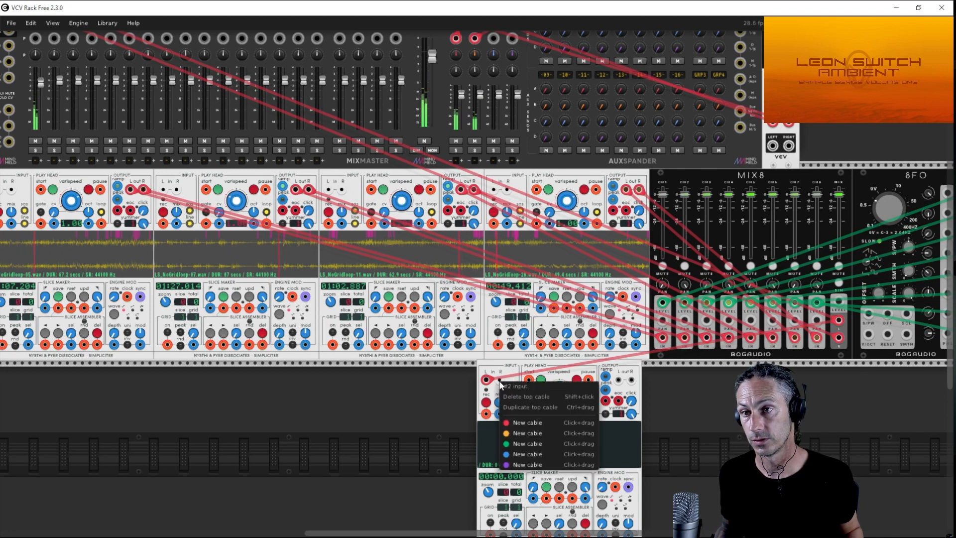
pyautogui.click(515, 433)
pyautogui.moveTo(515, 428); pyautogui.dragTo(838, 339)
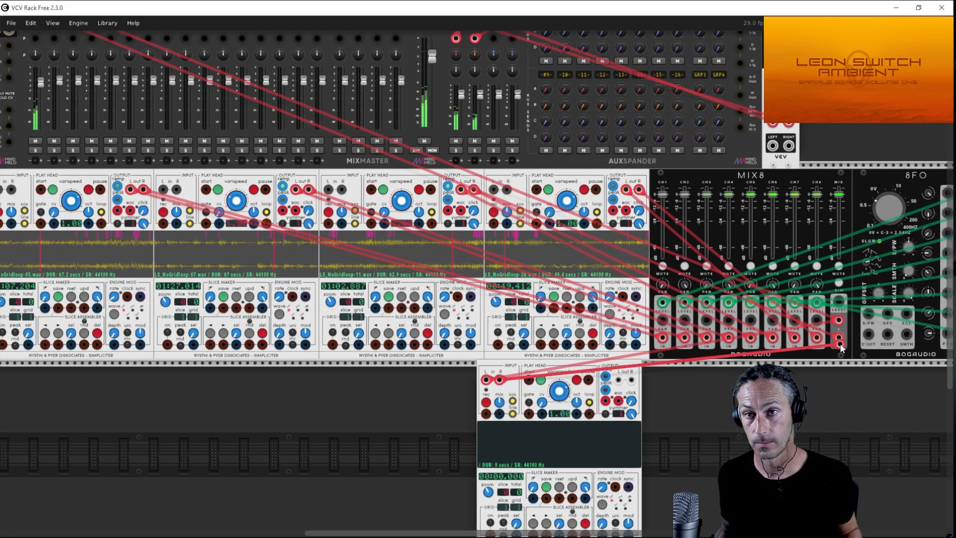
# Record about 81 seconds of the MIX8 output into the fifth Simpliciter, aligning the module beneath the fourth one while it records.
pyautogui.click(486, 402)
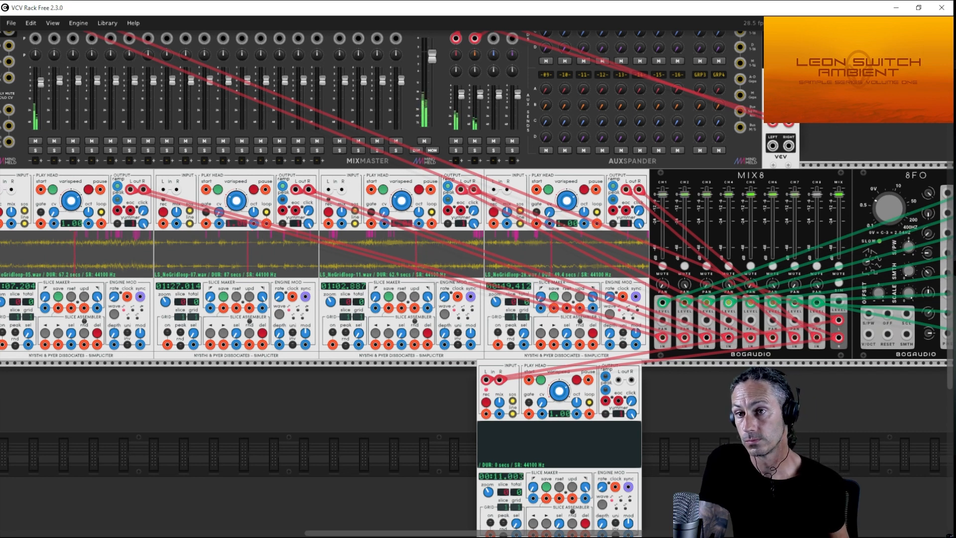
pyautogui.moveTo(554, 358); pyautogui.dragTo(566, 362)
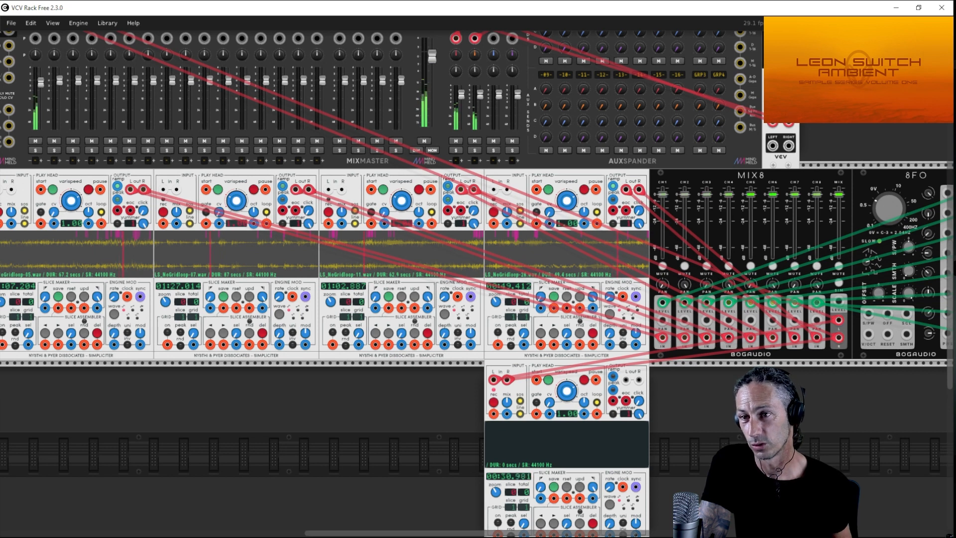
pyautogui.scroll(-1, 685, 458)
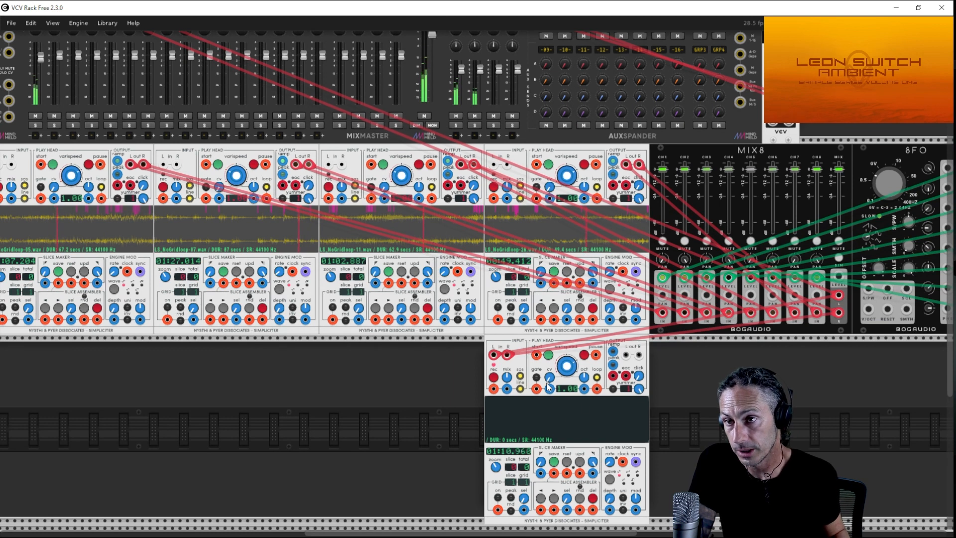
pyautogui.click(493, 377)
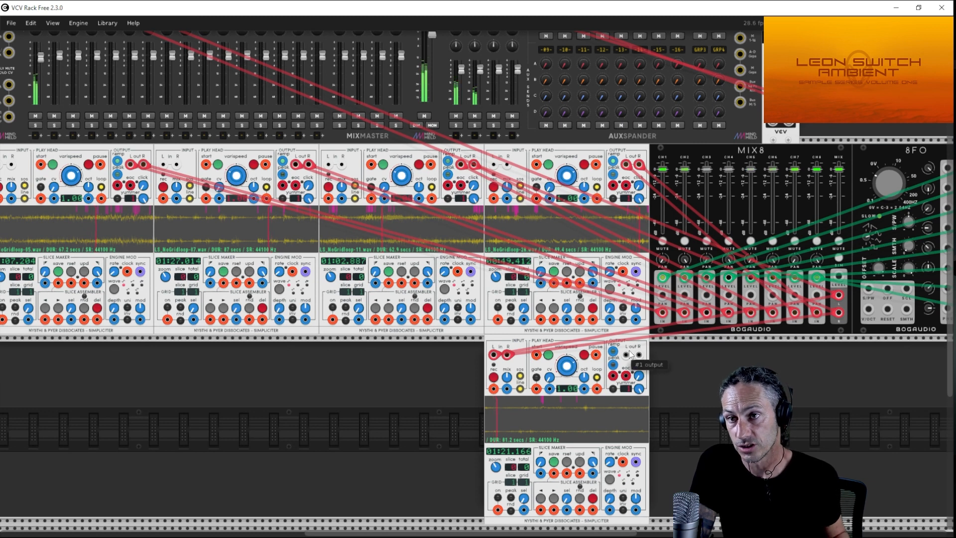
# Mute MixMaster channel 1 and patch the fifth Simpliciter's left and right outputs into channel 2 with red cables.
pyautogui.click(35, 116)
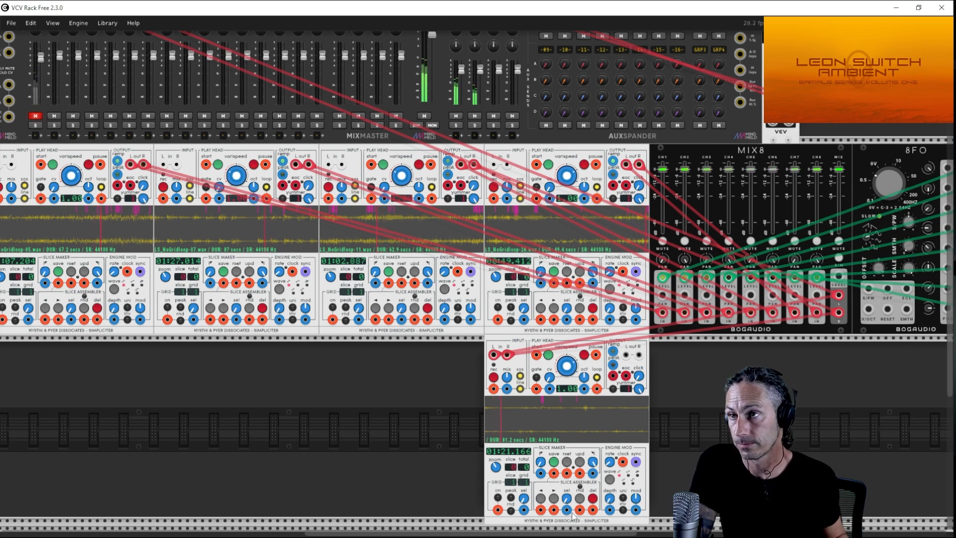
pyautogui.rightClick(640, 357)
pyautogui.moveTo(642, 389); pyautogui.dragTo(53, 81)
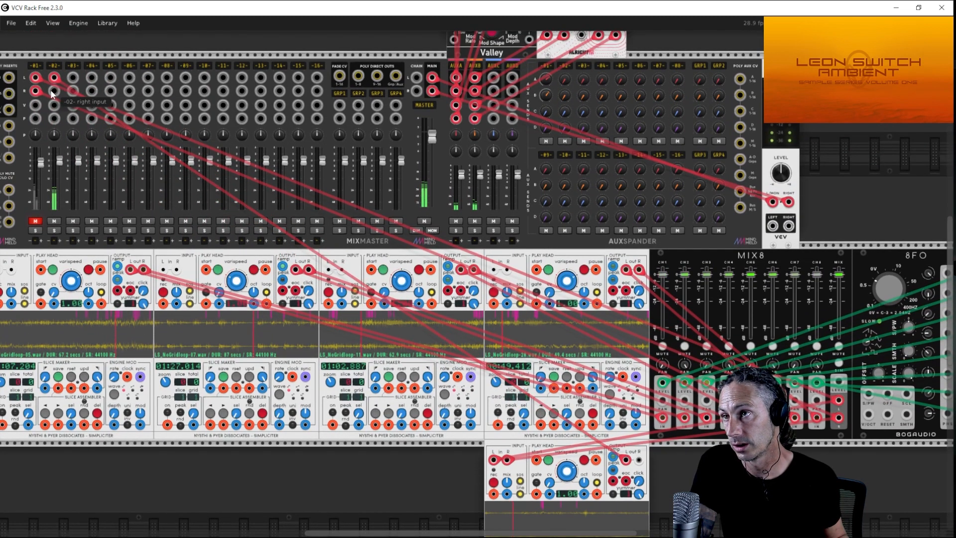
pyautogui.rightClick(52, 91)
pyautogui.moveTo(596, 388); pyautogui.dragTo(639, 459)
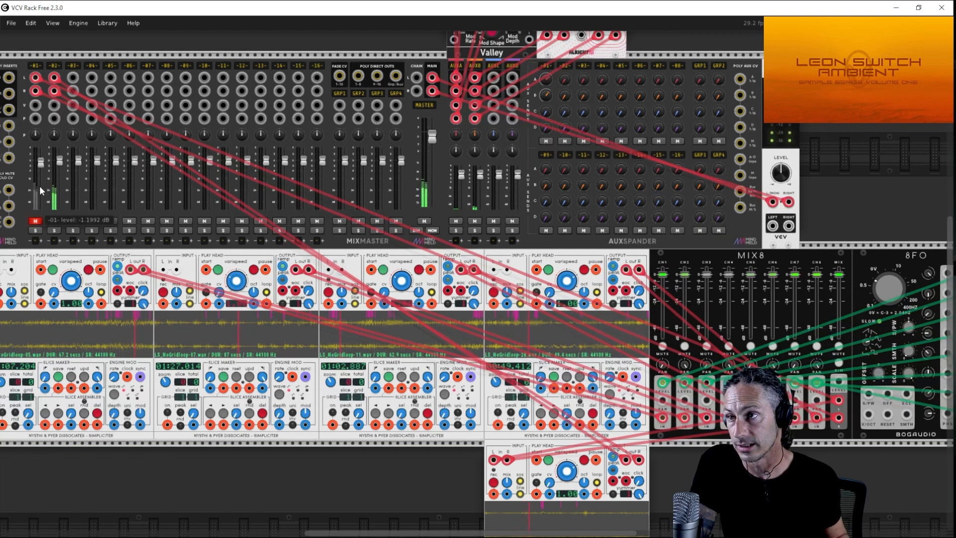
# Set MixMaster channel 2's aux A send to about -6.8 dB and its aux B send to about -10.9 dB.
pyautogui.moveTo(566, 78); pyautogui.dragTo(566, 52)
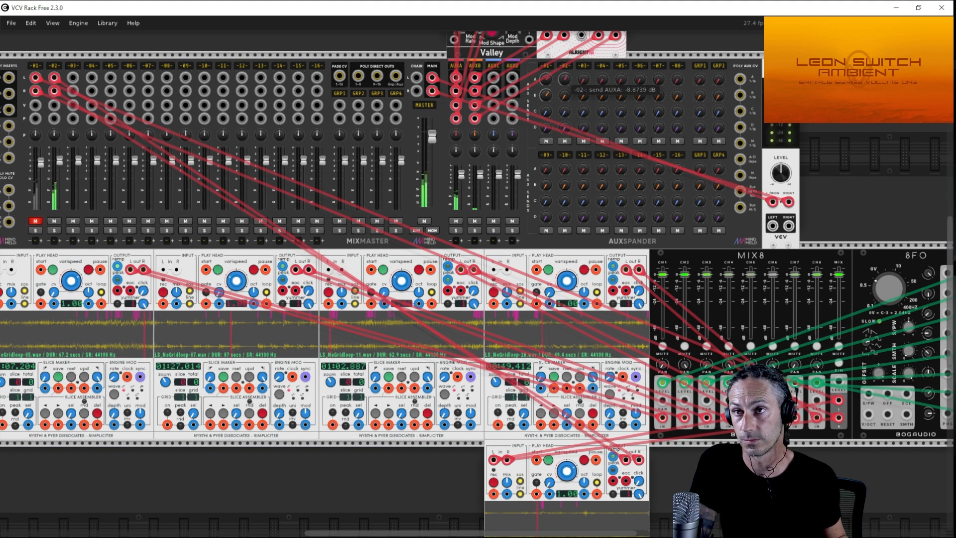
pyautogui.moveTo(564, 96); pyautogui.dragTo(564, 115)
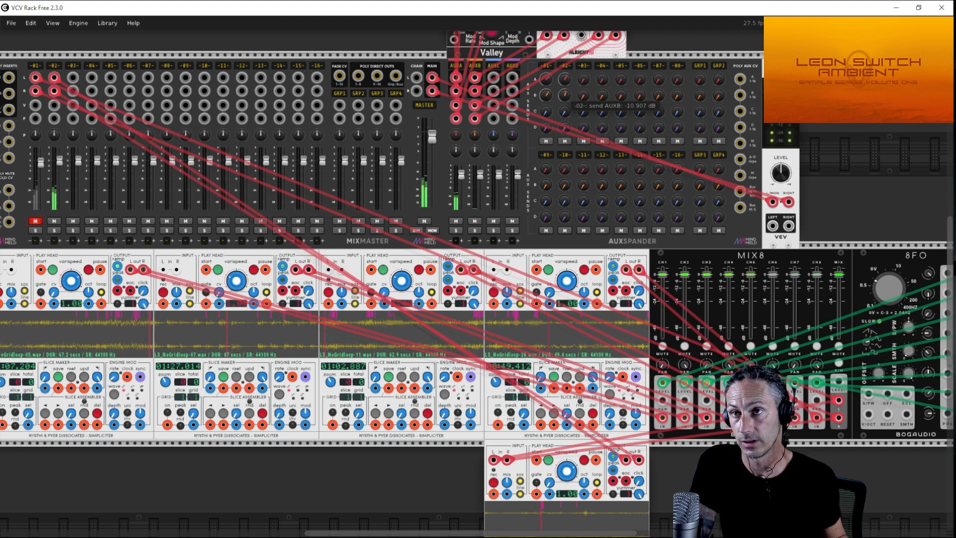
pyautogui.moveTo(565, 79); pyautogui.dragTo(565, 74)
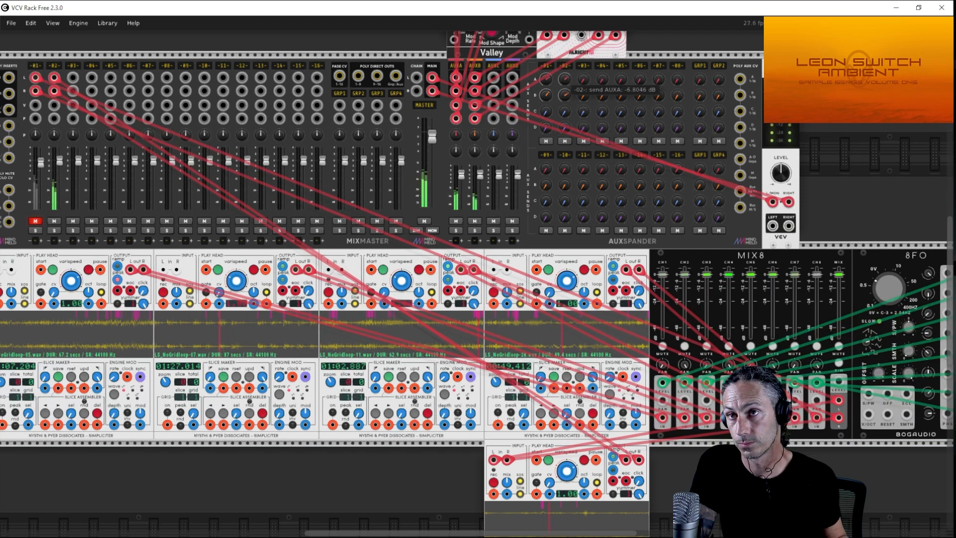
# Load LS_NoGridloop-24.wav from the AmbientLoops folder into the first Simpliciter.
pyautogui.scroll(-3, 691, 453)
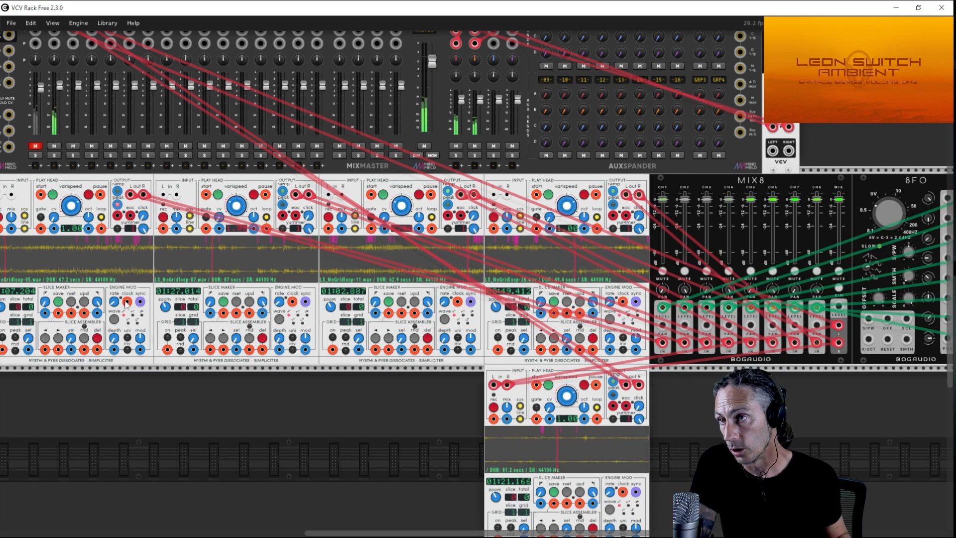
pyautogui.hscroll(-2, 169, 386)
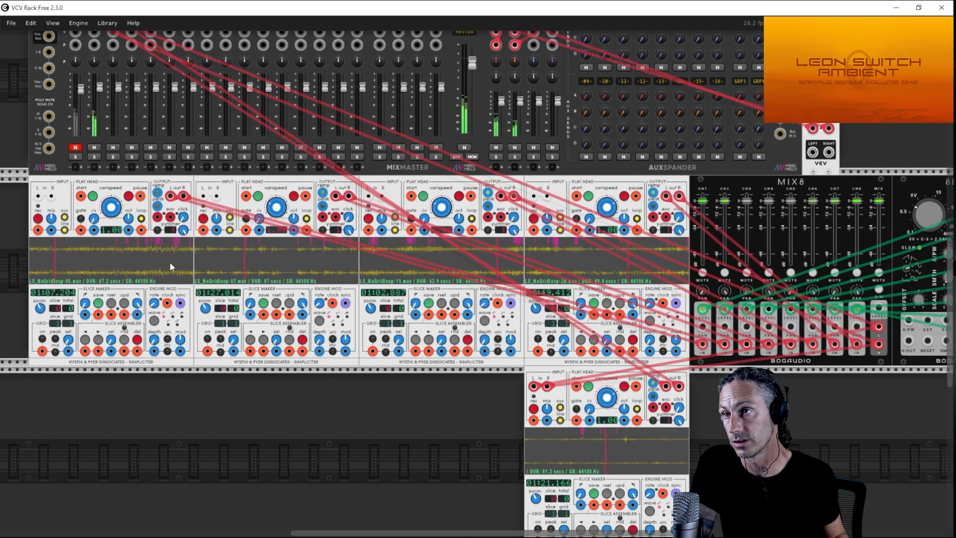
pyautogui.rightClick(110, 187)
pyautogui.moveTo(111, 187)
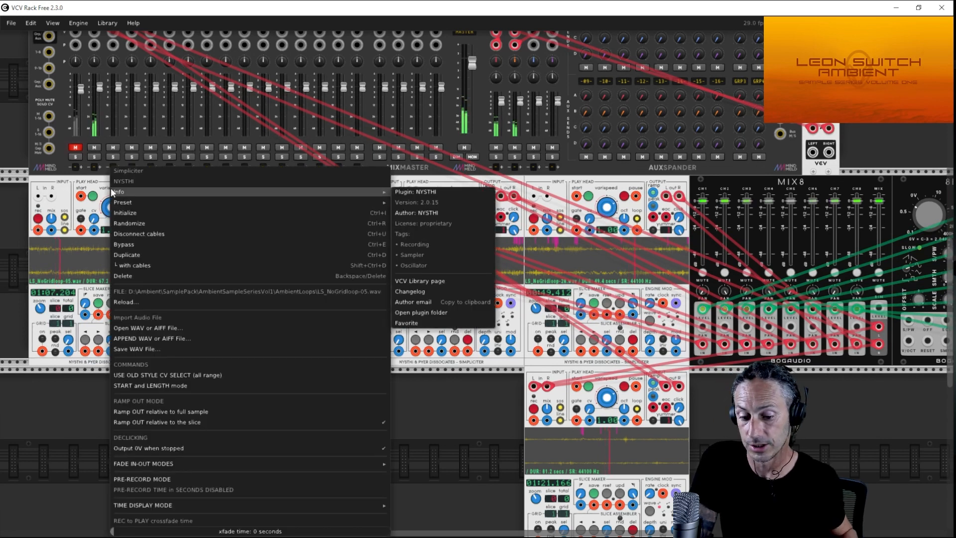
pyautogui.click(143, 327)
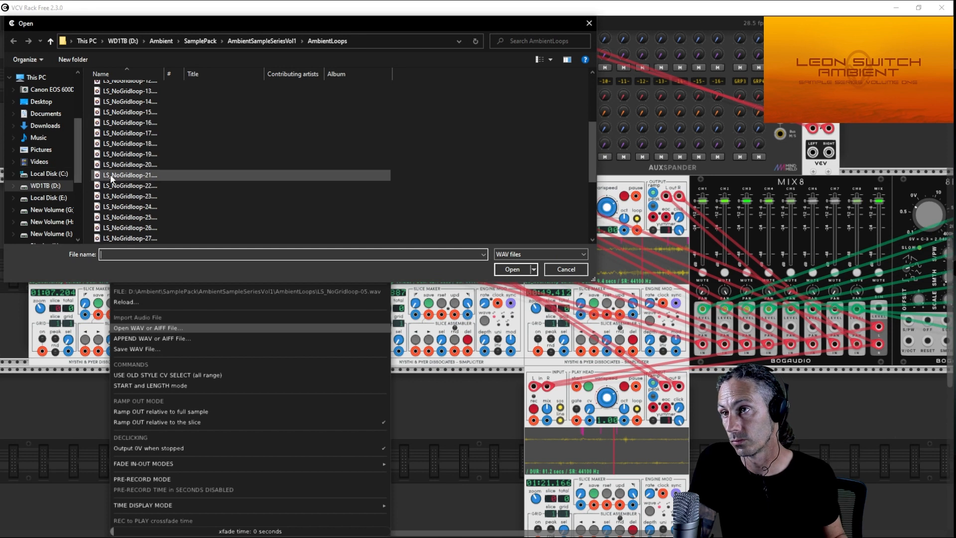
pyautogui.doubleClick(116, 206)
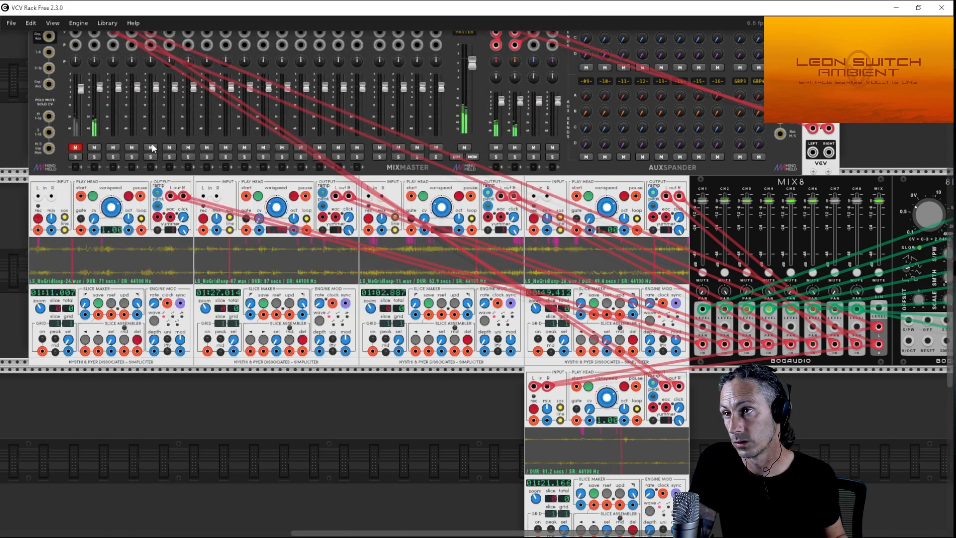
# Replace the second Simpliciter's sample with LS_NoGridloop-27.wav.
pyautogui.rightClick(286, 193)
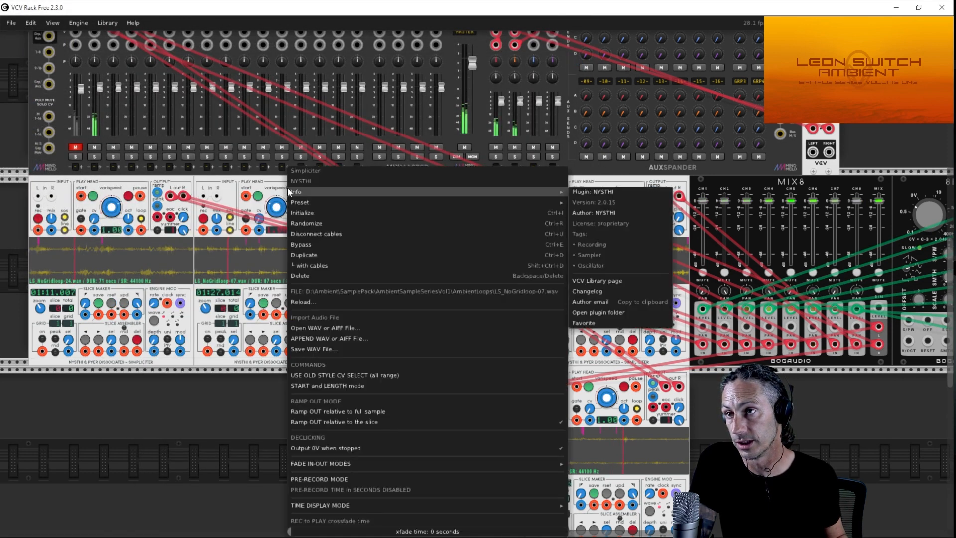
pyautogui.click(318, 325)
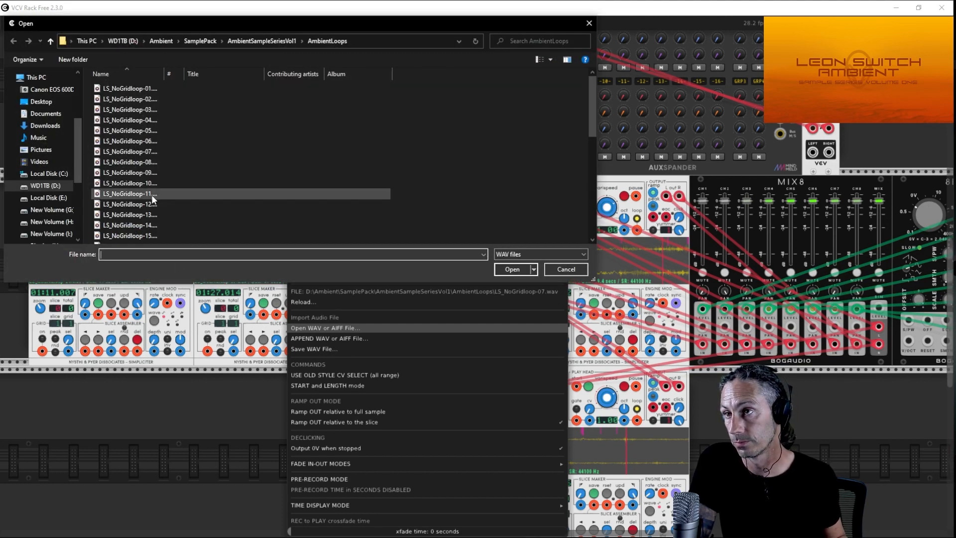
pyautogui.scroll(-7, 151, 195)
pyautogui.doubleClick(126, 143)
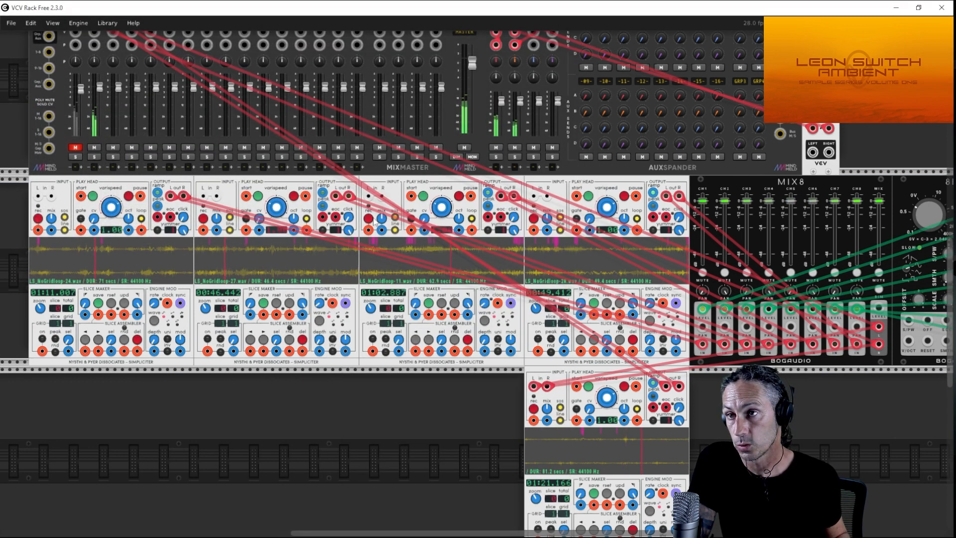
# Replace the third Simpliciter's sample with LS_NoGridloop-36.wav.
pyautogui.rightClick(416, 189)
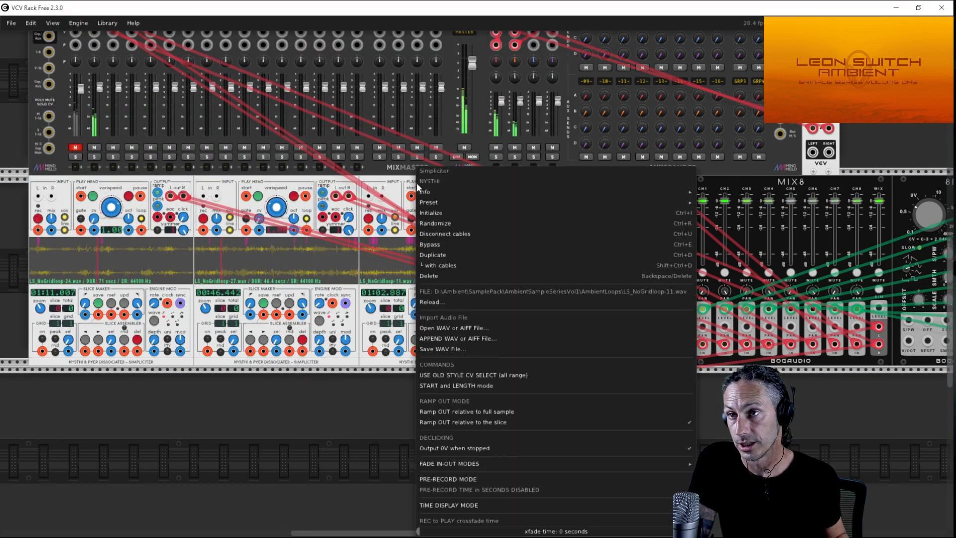
pyautogui.click(439, 329)
pyautogui.scroll(-3, 260, 189)
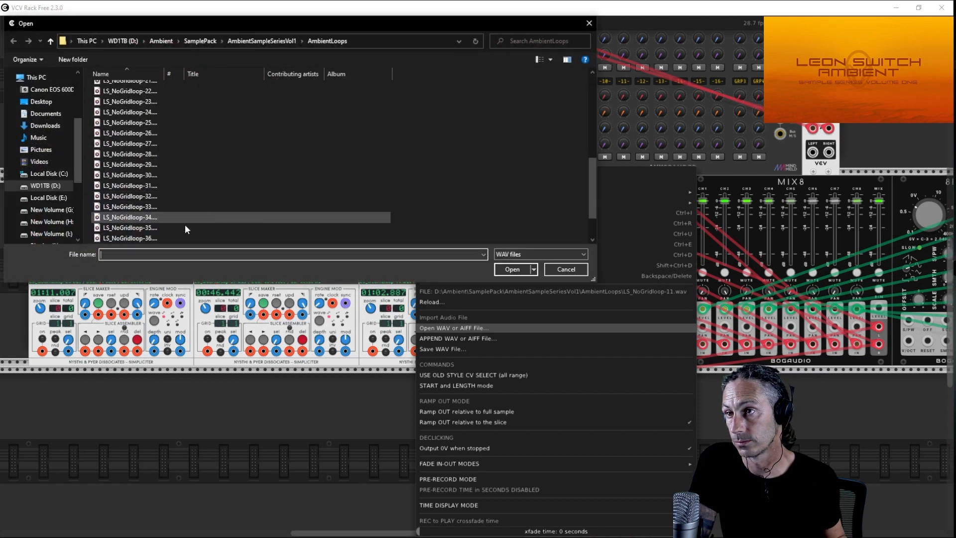
pyautogui.doubleClick(155, 238)
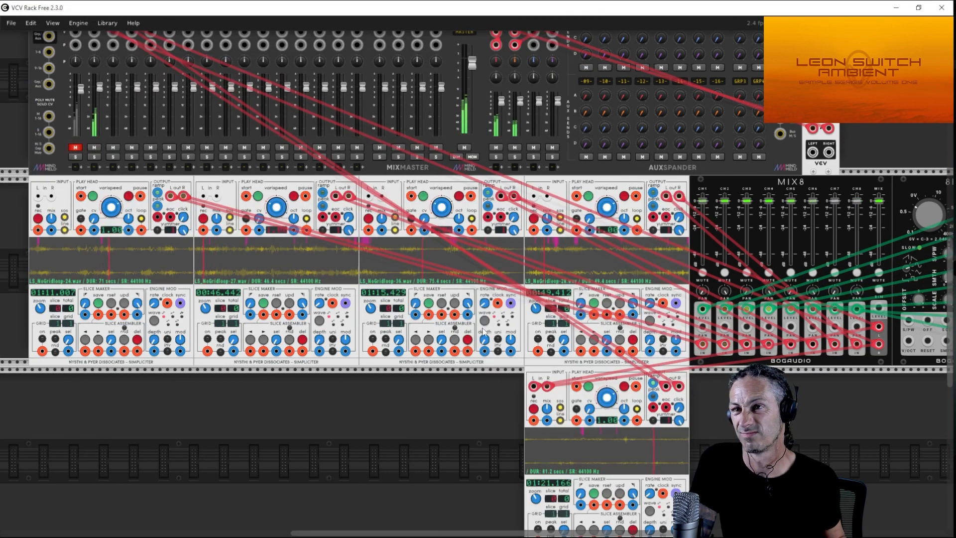
# Replace the fourth Simpliciter's sample with LS_NoGridloop-31.wav from the AmbientLoops folder.
pyautogui.rightClick(563, 189)
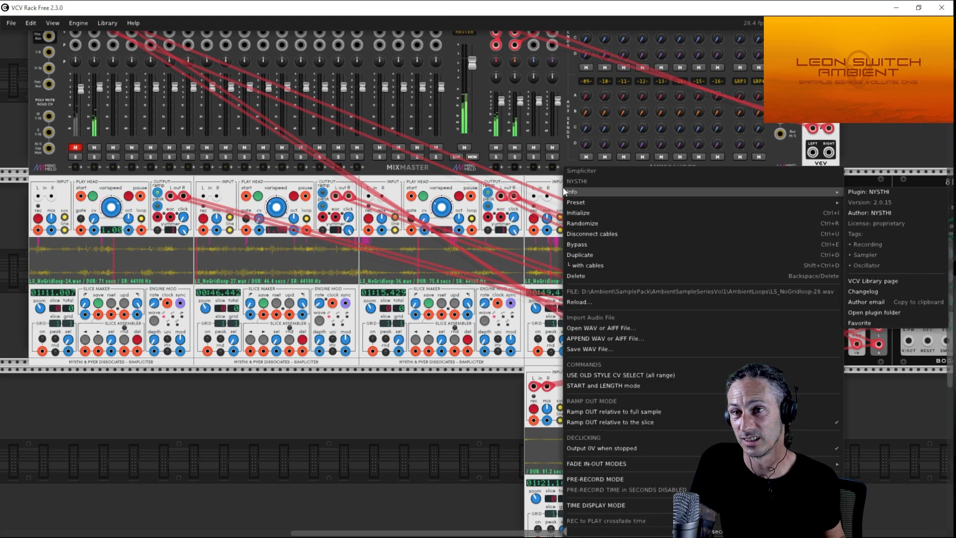
pyautogui.click(583, 330)
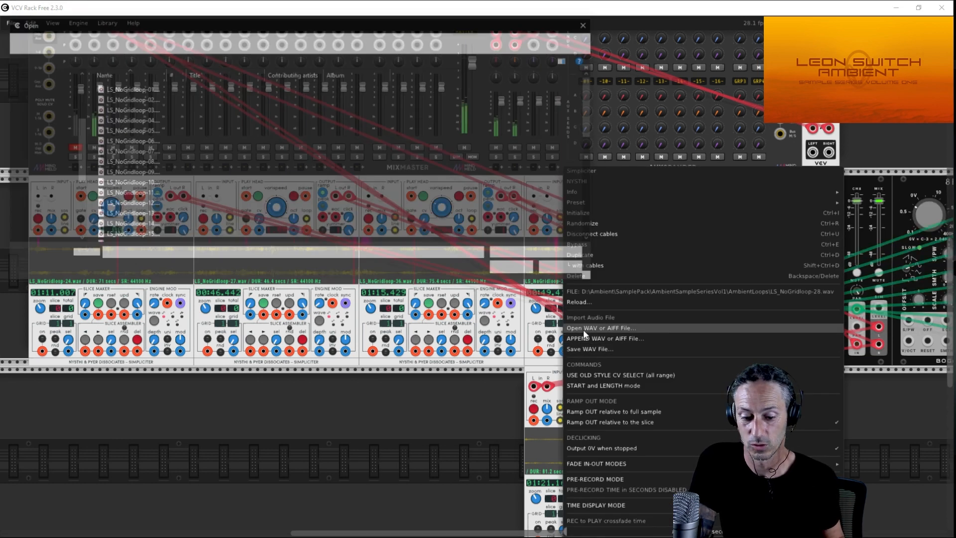
pyautogui.scroll(-3, 243, 172)
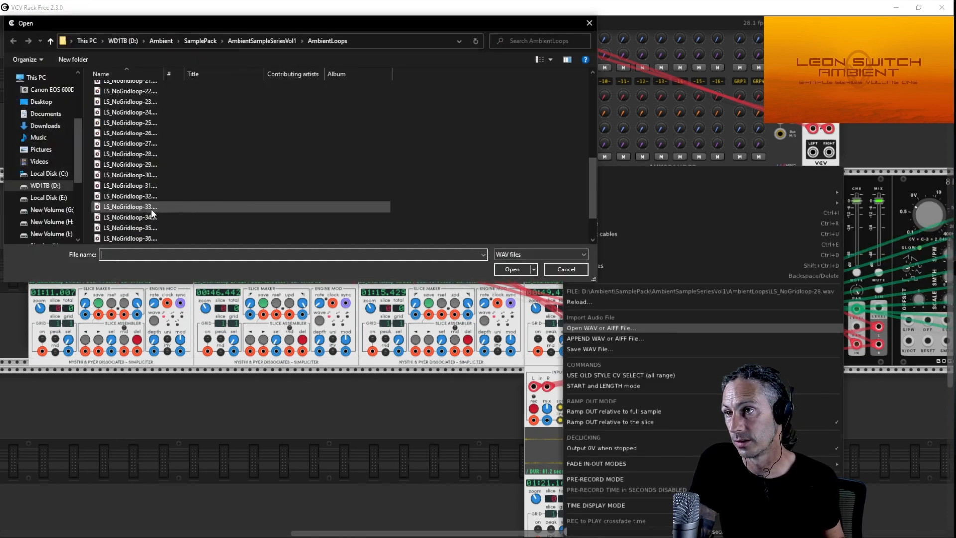
pyautogui.doubleClick(138, 184)
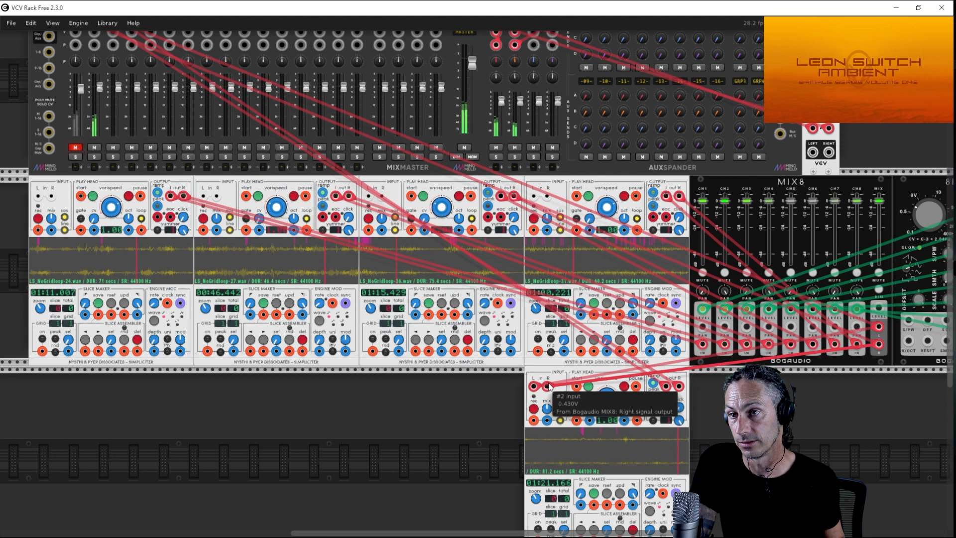
# Disconnect the MIX8 left and right output cables from the fifth Simpliciter's audio inputs.
pyautogui.moveTo(549, 388); pyautogui.dragTo(666, 436)
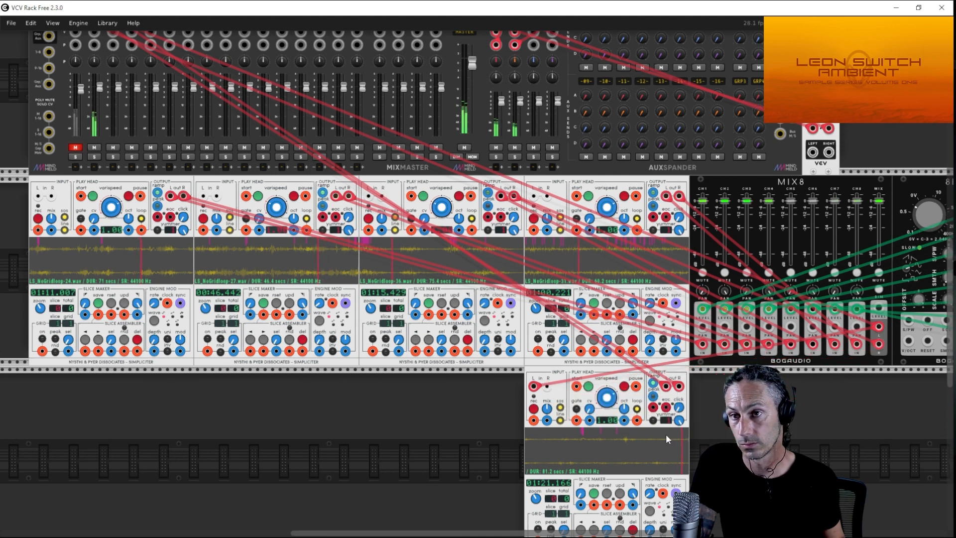
pyautogui.moveTo(534, 386); pyautogui.dragTo(597, 448)
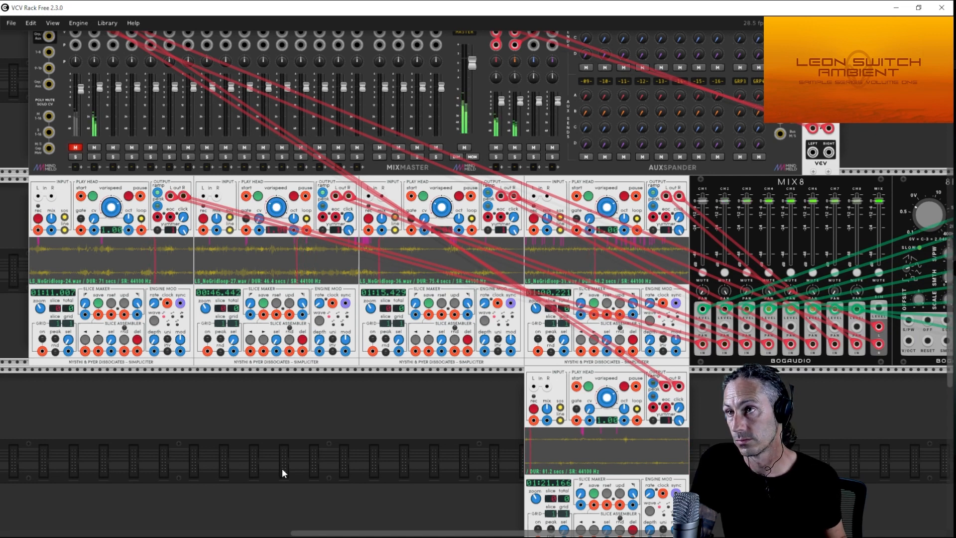
# Set MixMaster channel 2's gain adjust to 2.3 dB, HPF cutoff to 181 Hz and stereo width to 115%.
pyautogui.moveTo(100, 89)
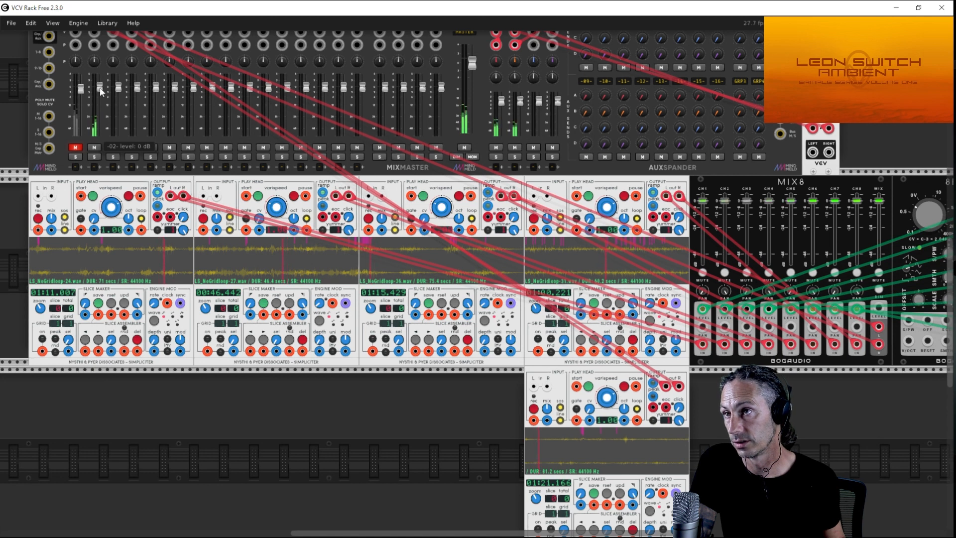
pyautogui.scroll(3, 99, 89)
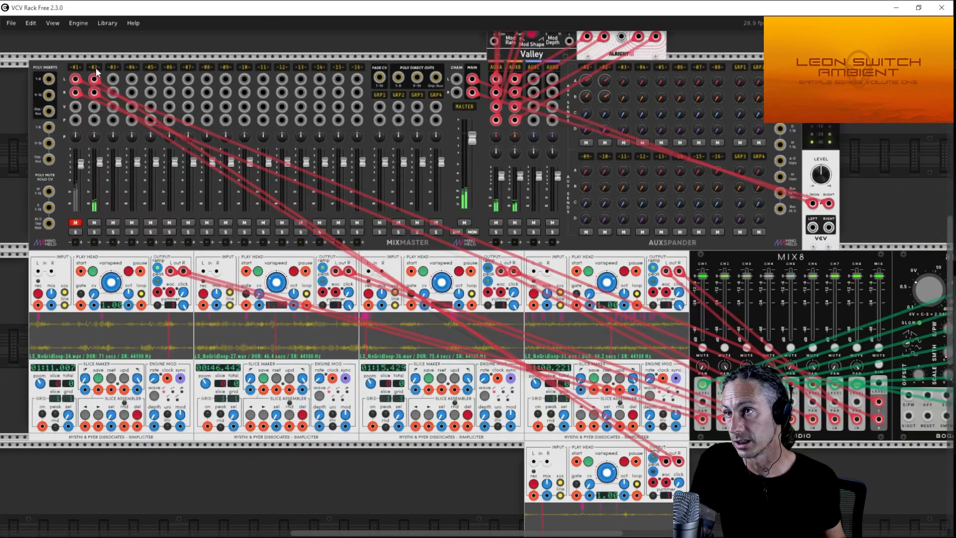
pyautogui.rightClick(95, 79)
pyautogui.moveTo(147, 95); pyautogui.dragTo(150, 104)
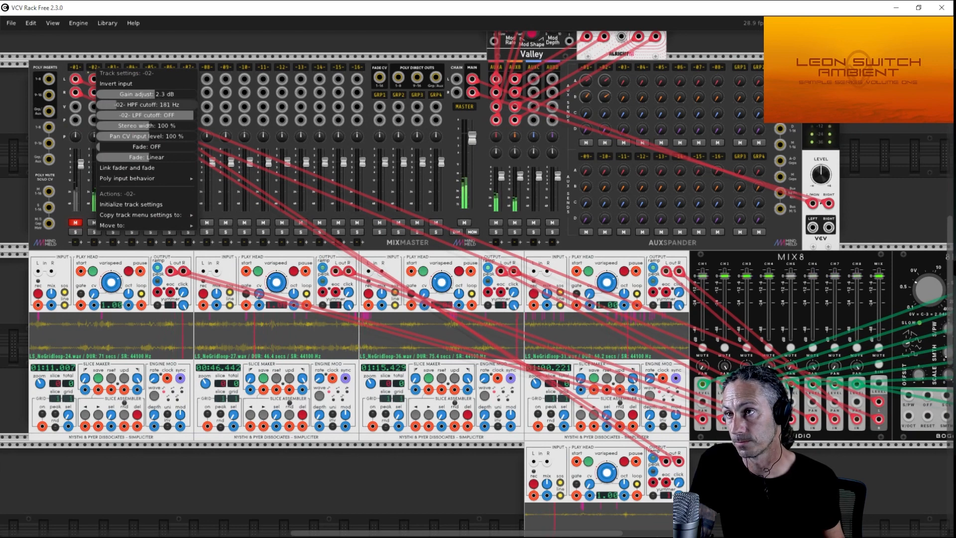
pyautogui.moveTo(149, 125); pyautogui.dragTo(151, 125)
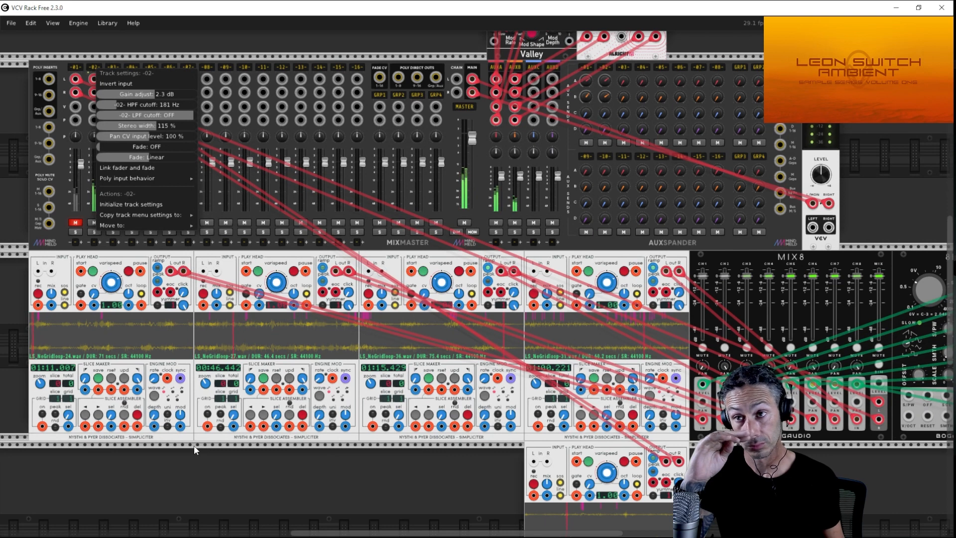
pyautogui.click(360, 464)
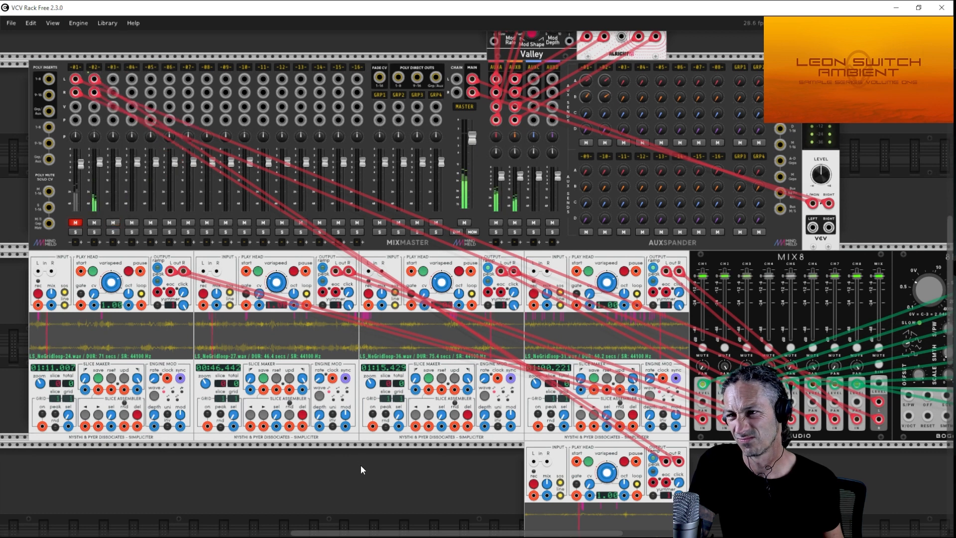
# Pull MixMaster channel 1's fader fully down, unmute the channel and bring its level up to about -5.9 dB.
pyautogui.moveTo(73, 163); pyautogui.dragTo(73, 210)
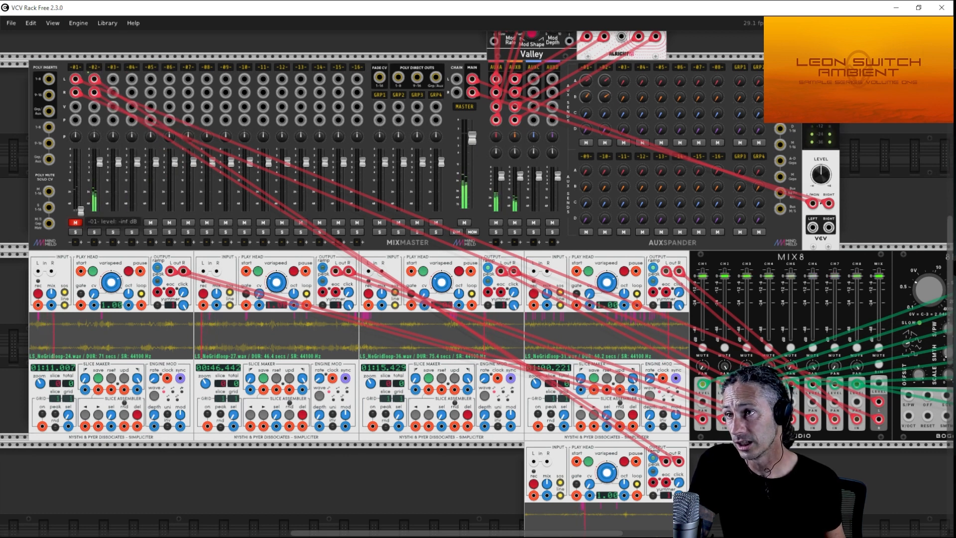
pyautogui.click(76, 222)
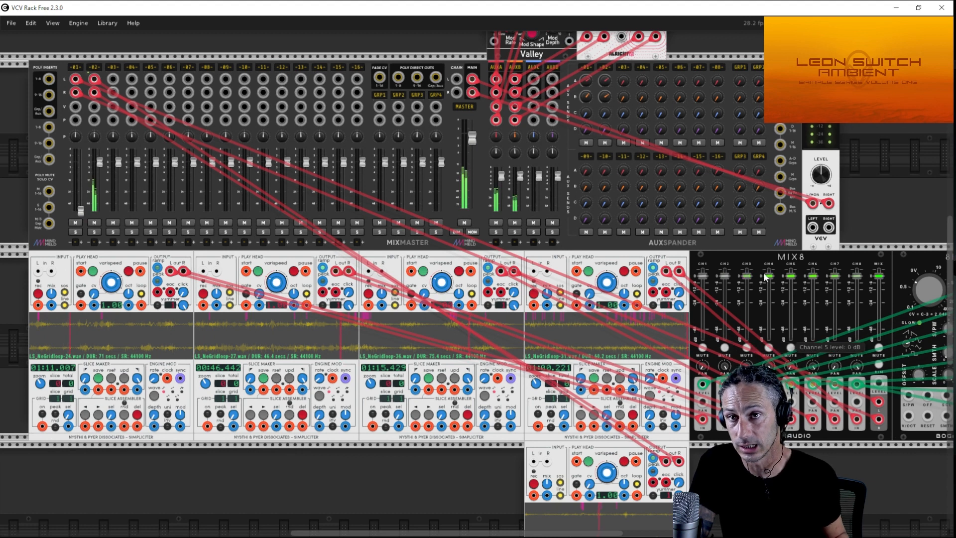
pyautogui.moveTo(827, 281)
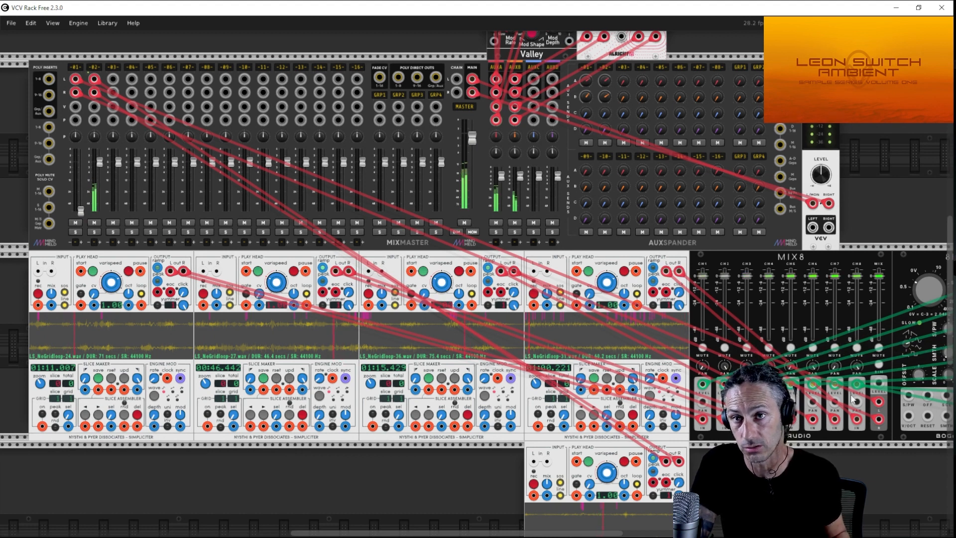
pyautogui.moveTo(83, 213)
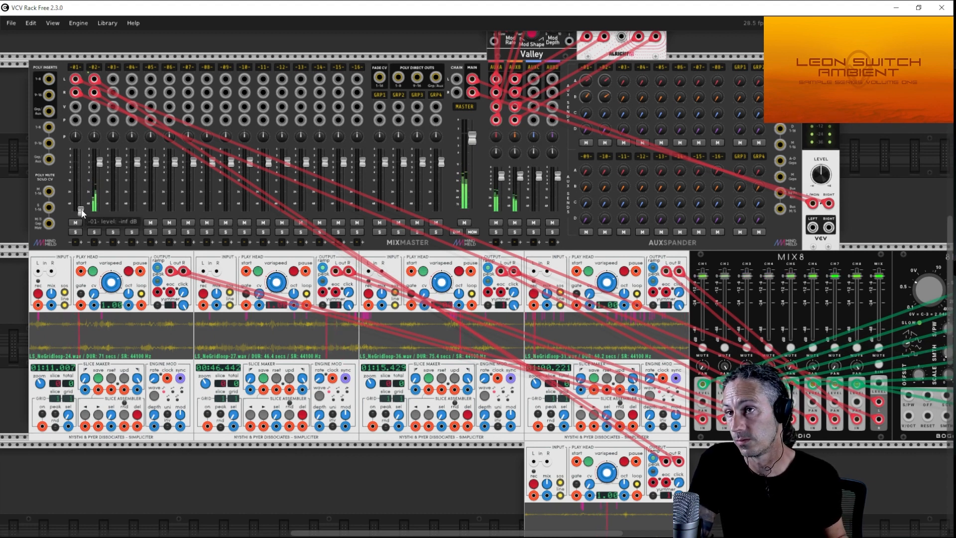
pyautogui.moveTo(83, 213); pyautogui.dragTo(83, 190)
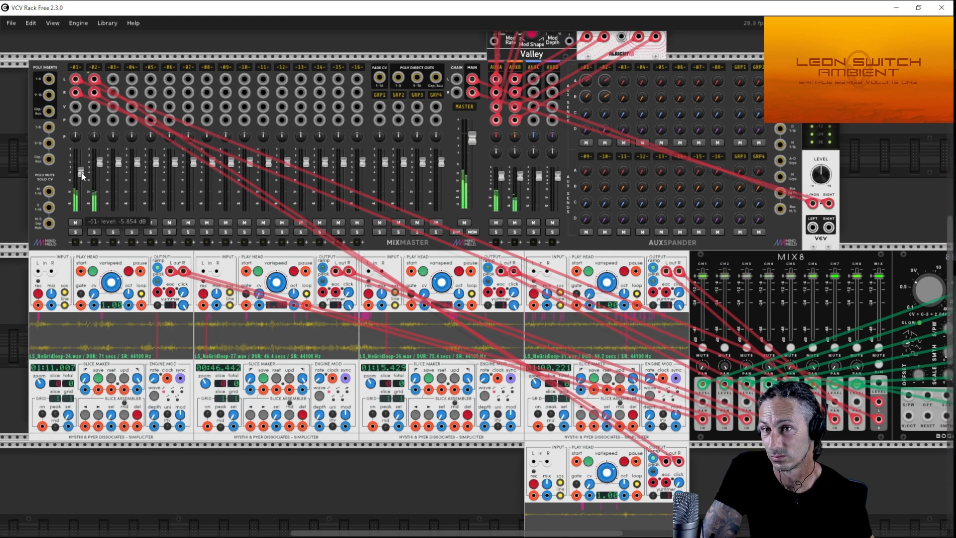
pyautogui.rightClick(97, 71)
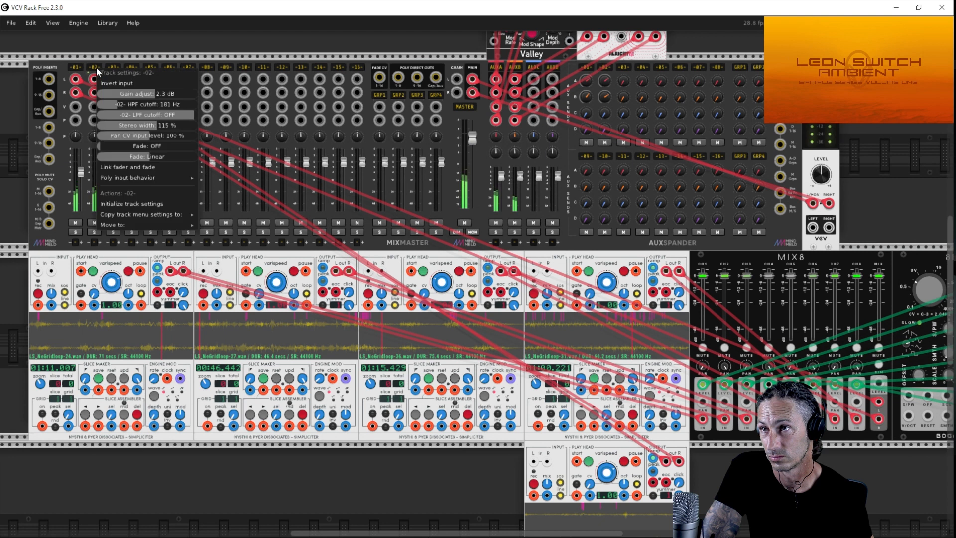
pyautogui.click(97, 69)
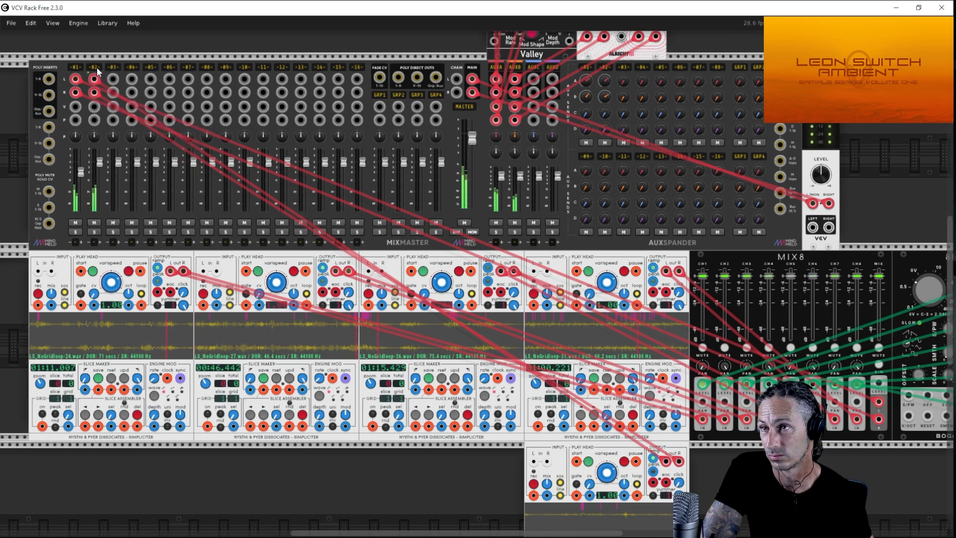
pyautogui.moveTo(81, 175)
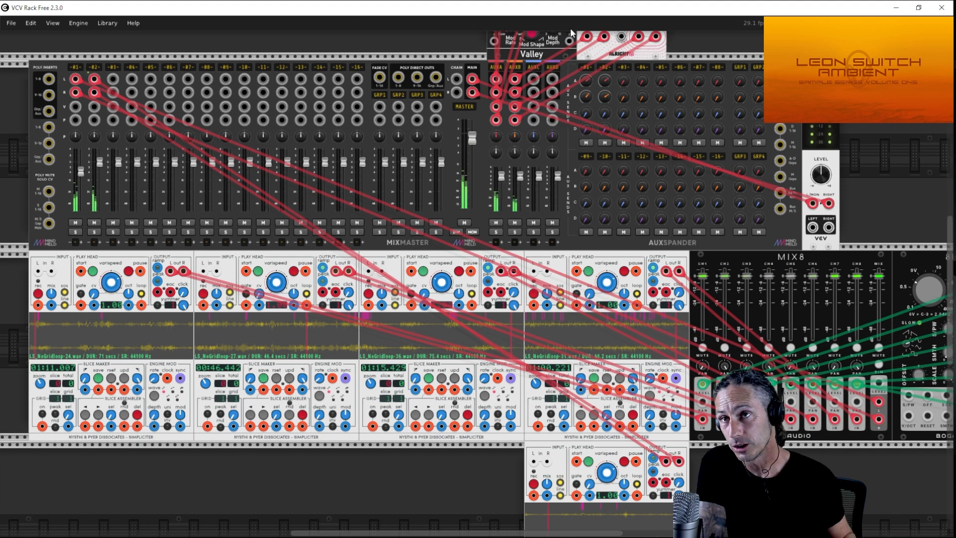
# Duplicate the Valley Plateau reverb and place the copy beside the VCV audio output module.
pyautogui.rightClick(550, 50)
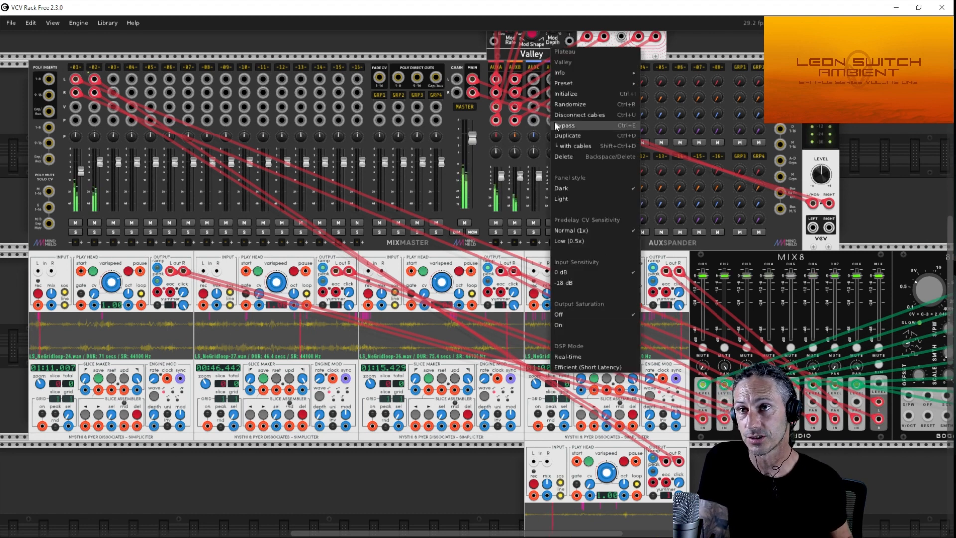
pyautogui.click(564, 132)
pyautogui.moveTo(637, 48); pyautogui.dragTo(897, 59)
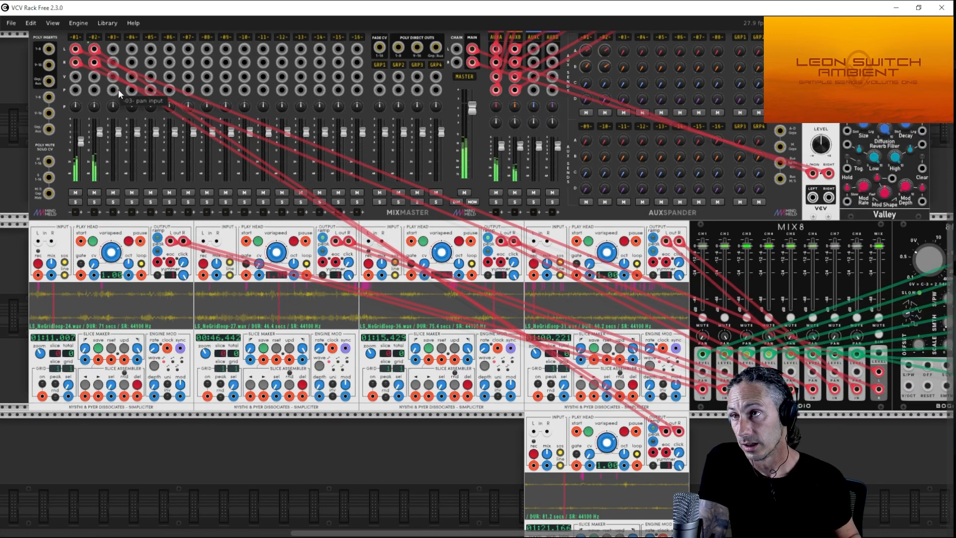
# Route MIX8's stereo output through the new Plateau by repatching it to the reverb's inputs and the reverb's outputs to MixMaster channel 1.
pyautogui.moveTo(76, 49); pyautogui.dragTo(849, 52)
pyautogui.moveTo(94, 62); pyautogui.dragTo(878, 388)
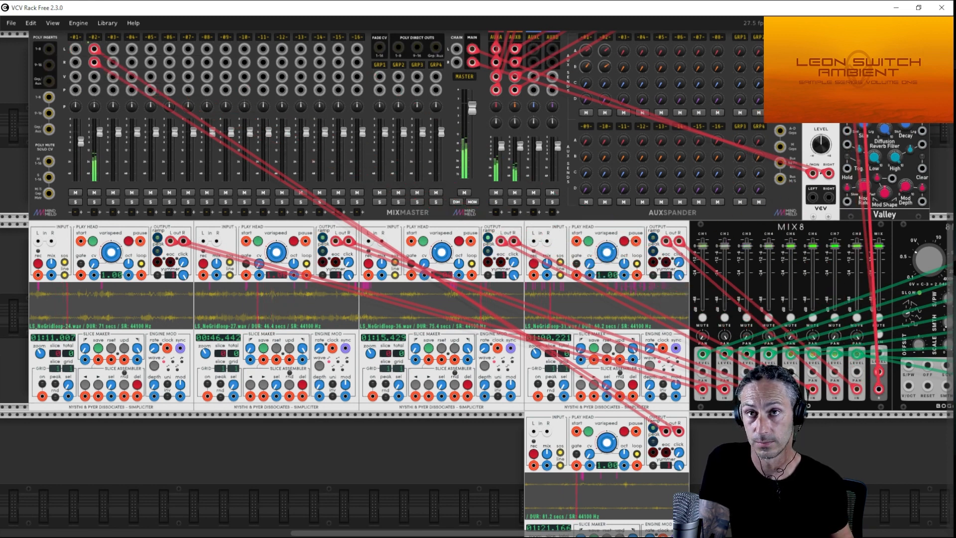
pyautogui.moveTo(909, 50); pyautogui.dragTo(75, 125)
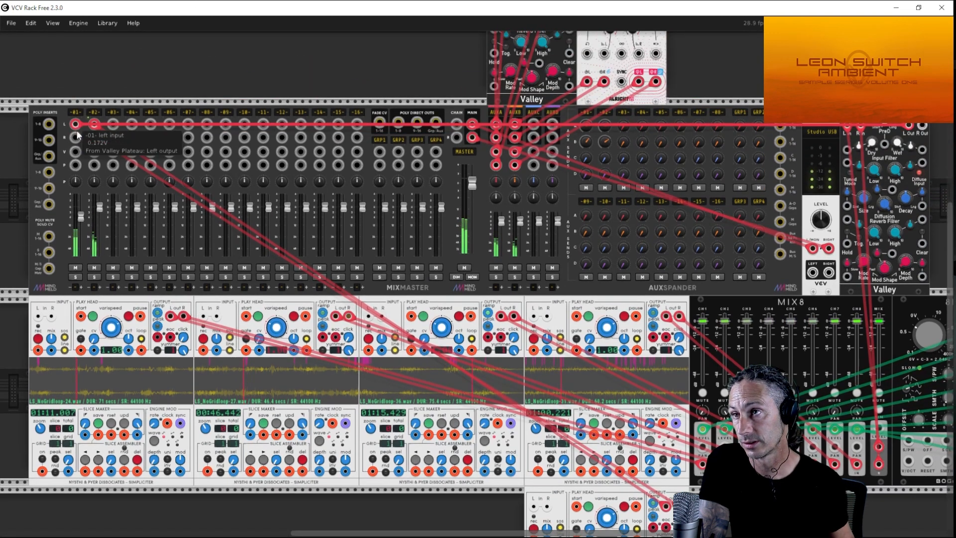
pyautogui.rightClick(77, 136)
pyautogui.moveTo(103, 176); pyautogui.dragTo(922, 126)
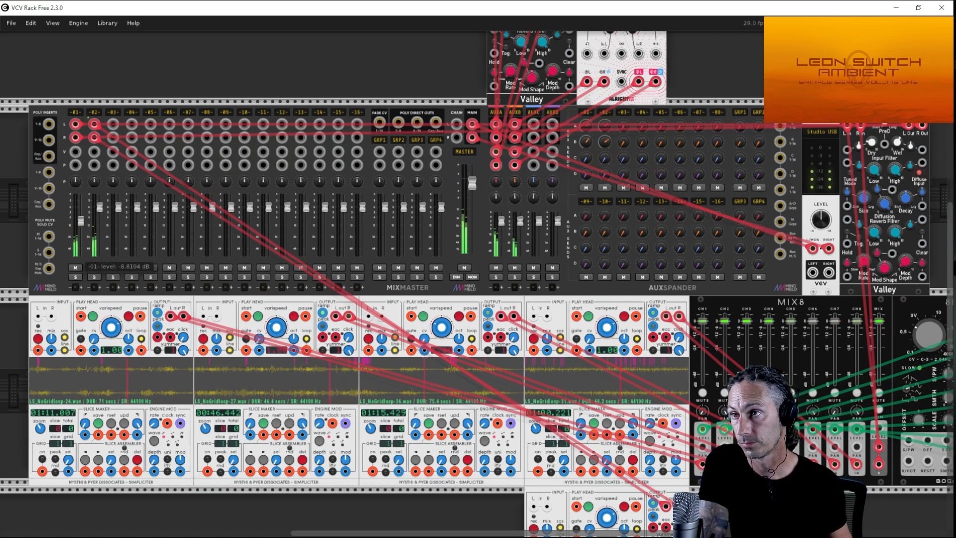
# Raise MixMaster channel 1's level slightly and mute channel 2.
pyautogui.moveTo(80, 220); pyautogui.dragTo(80, 219)
pyautogui.click(94, 267)
# Adjust the new Plateau's dry level and input low cut, and set its reverb low cut to about 8.27.
pyautogui.moveTo(874, 149)
pyautogui.moveTo(871, 143); pyautogui.dragTo(871, 132)
pyautogui.moveTo(879, 173)
pyautogui.moveTo(878, 173); pyautogui.dragTo(878, 176)
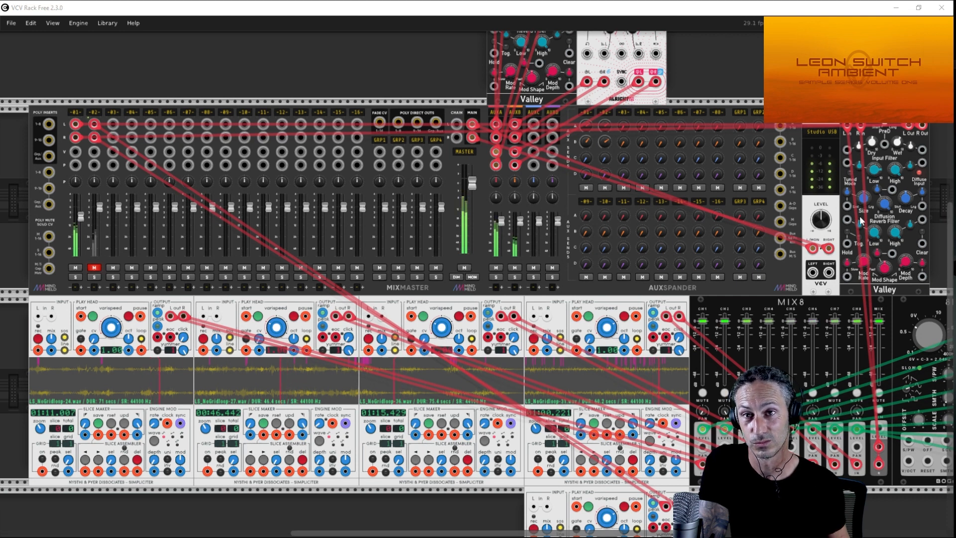
pyautogui.moveTo(875, 229); pyautogui.dragTo(875, 233)
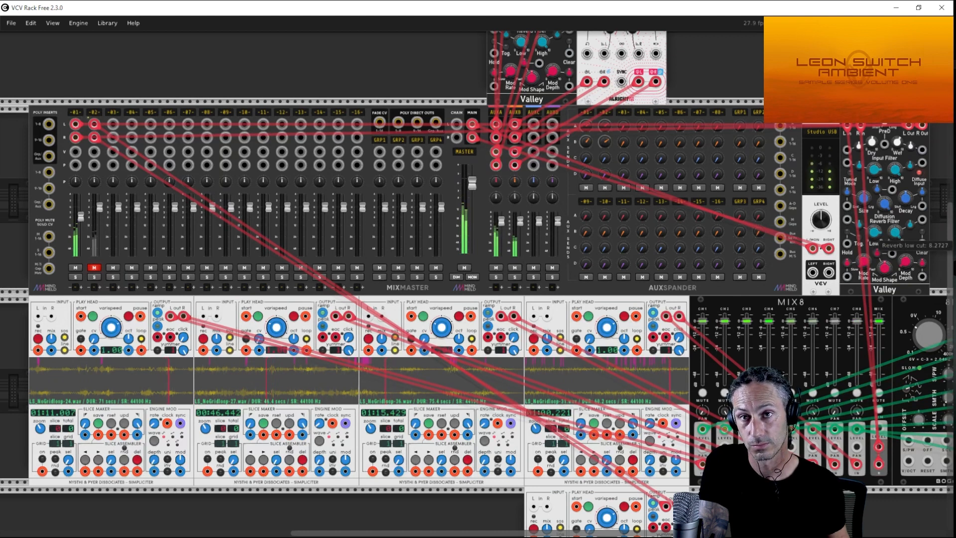
pyautogui.moveTo(875, 173)
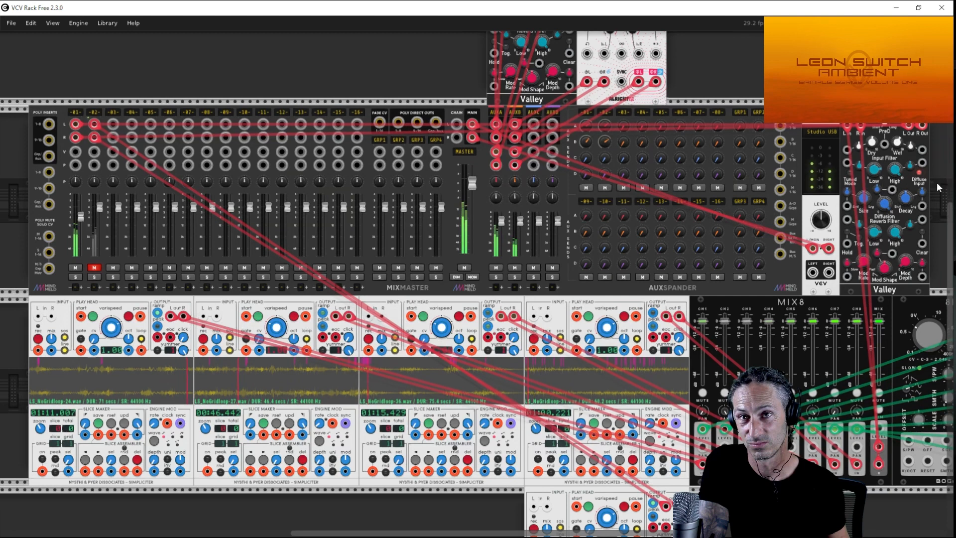
# Raise the new Plateau's dry level to 1.
pyautogui.moveTo(899, 143)
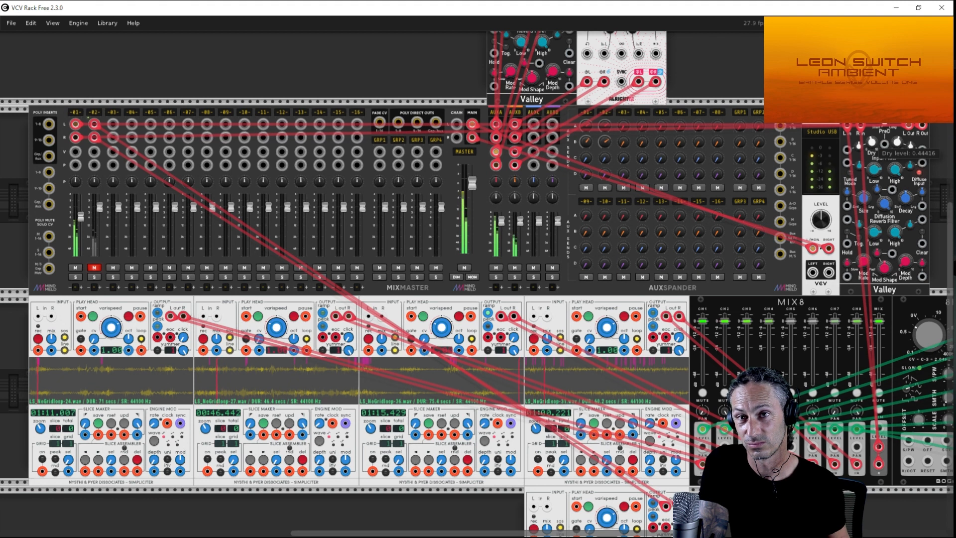
pyautogui.moveTo(872, 142); pyautogui.dragTo(872, 143)
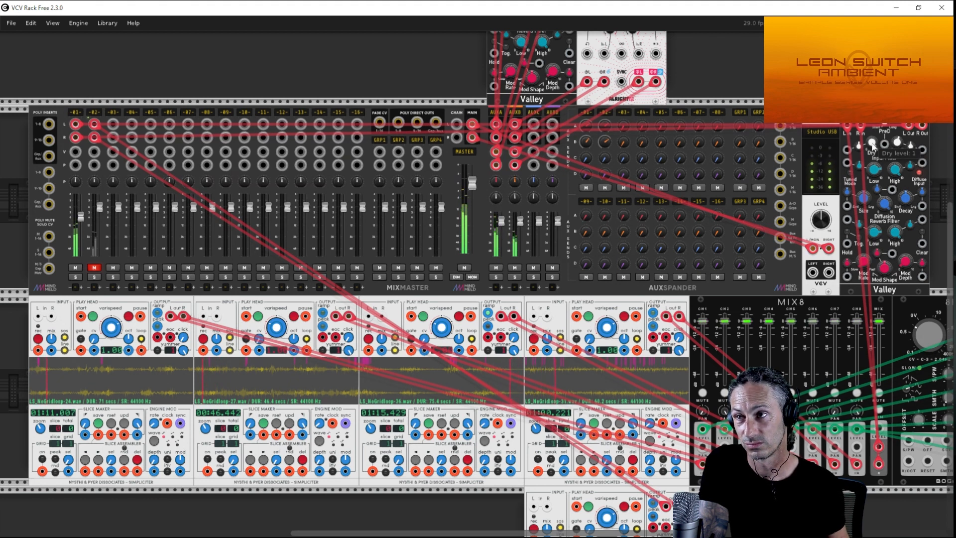
pyautogui.moveTo(874, 149); pyautogui.dragTo(871, 147)
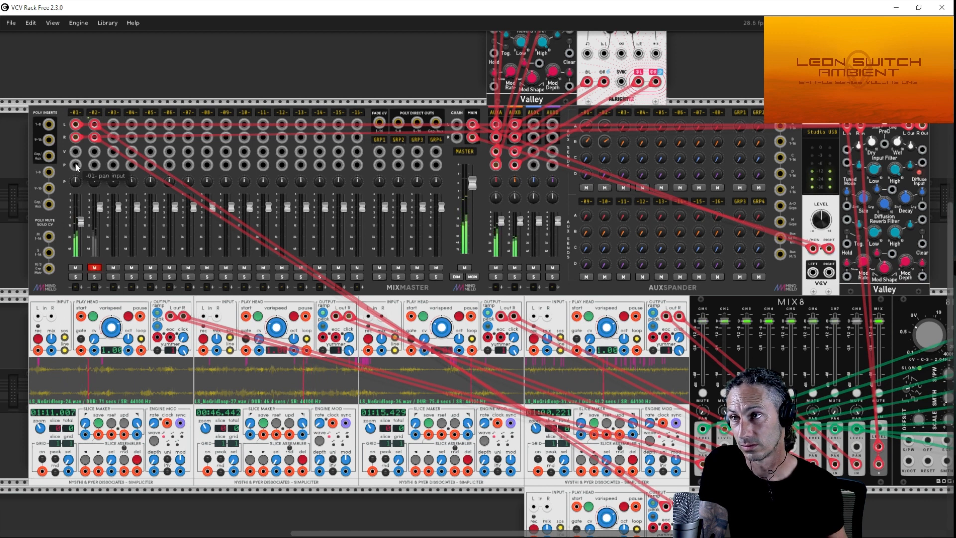
# Set MixMaster channel 1's gain adjust to -0.7 dB.
pyautogui.rightClick(74, 111)
pyautogui.moveTo(120, 138); pyautogui.dragTo(118, 139)
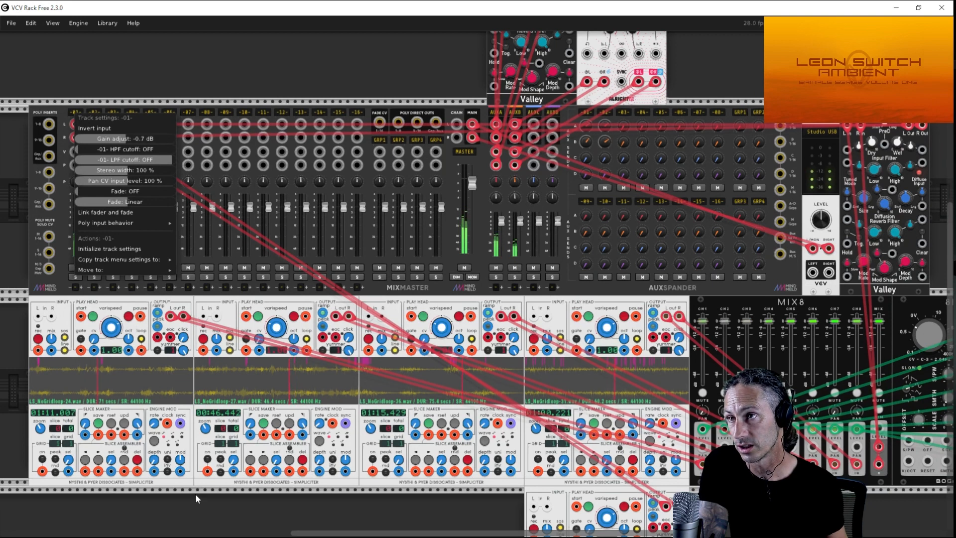
pyautogui.click(264, 514)
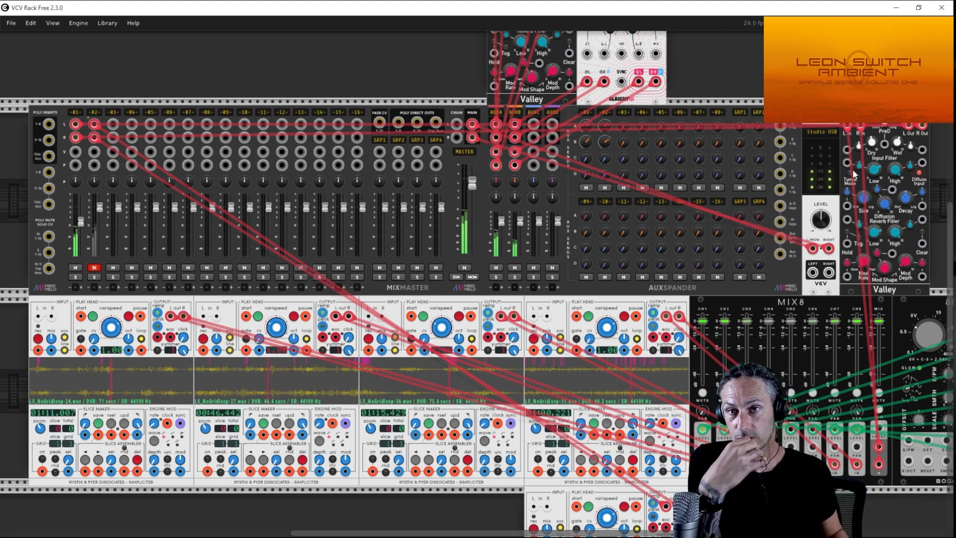
# Add another Simpliciter in the empty row, beside the fifth Simpliciter.
pyautogui.rightClick(411, 516)
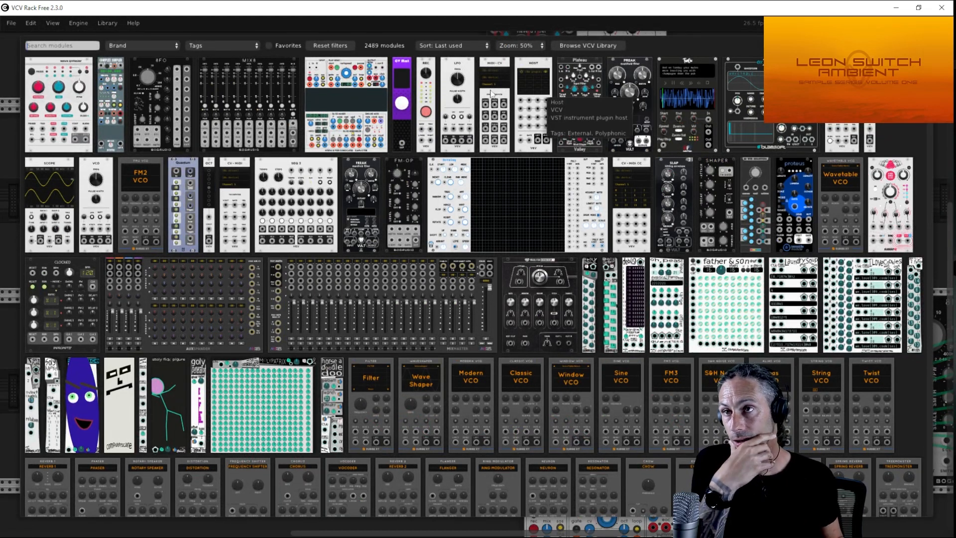
pyautogui.click(354, 73)
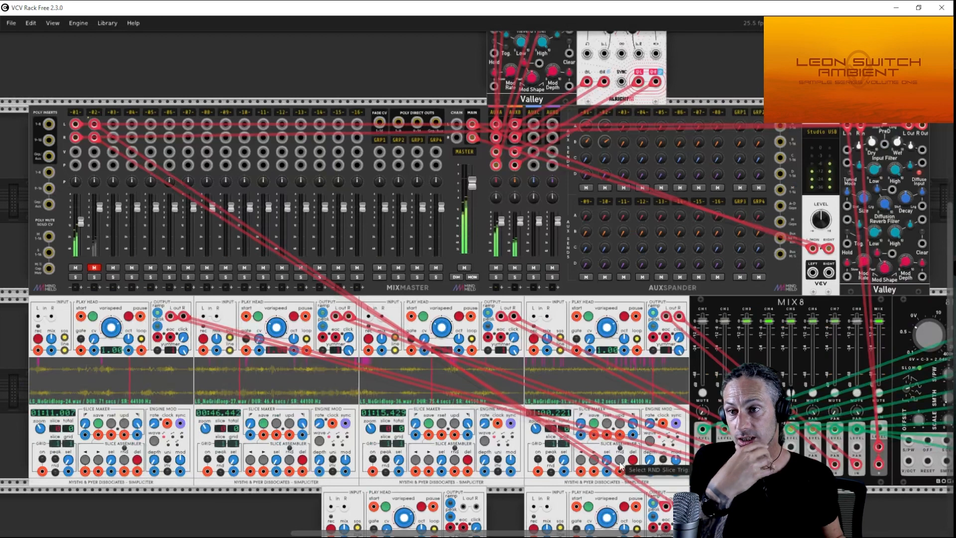
pyautogui.scroll(-3, 561, 250)
pyautogui.scroll(-1, 545, 263)
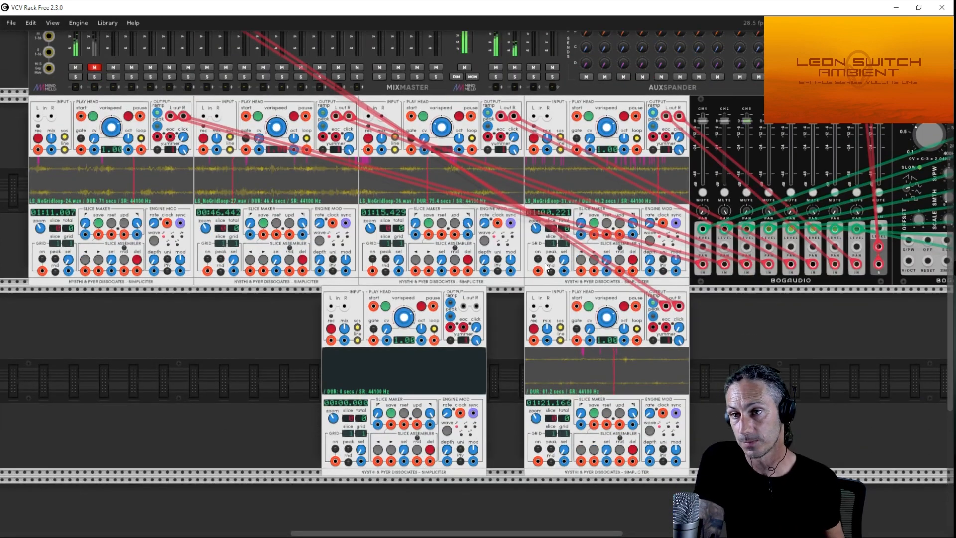
# Place the second Plateau reverb directly beside the newest Simpliciter in the lower row.
pyautogui.moveTo(449, 298); pyautogui.dragTo(472, 297)
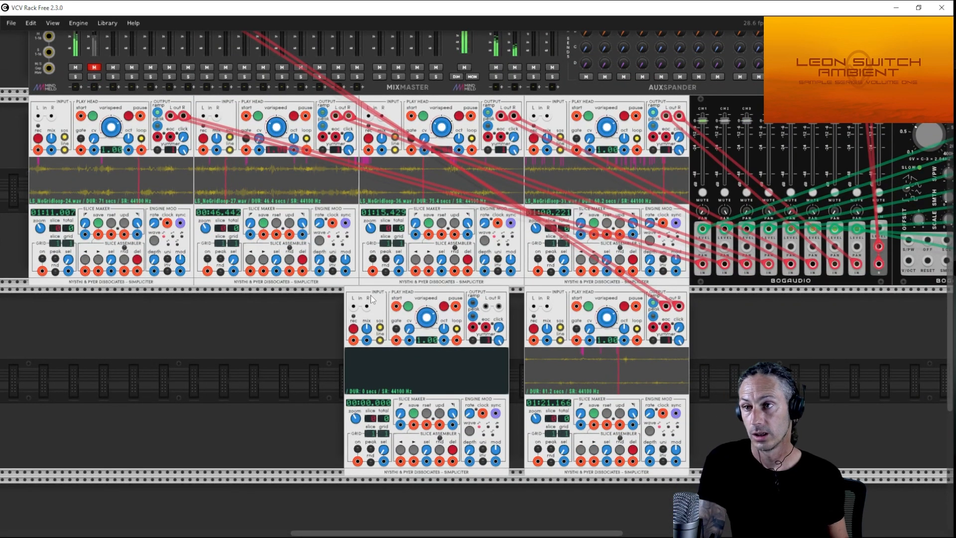
pyautogui.rightClick(353, 306)
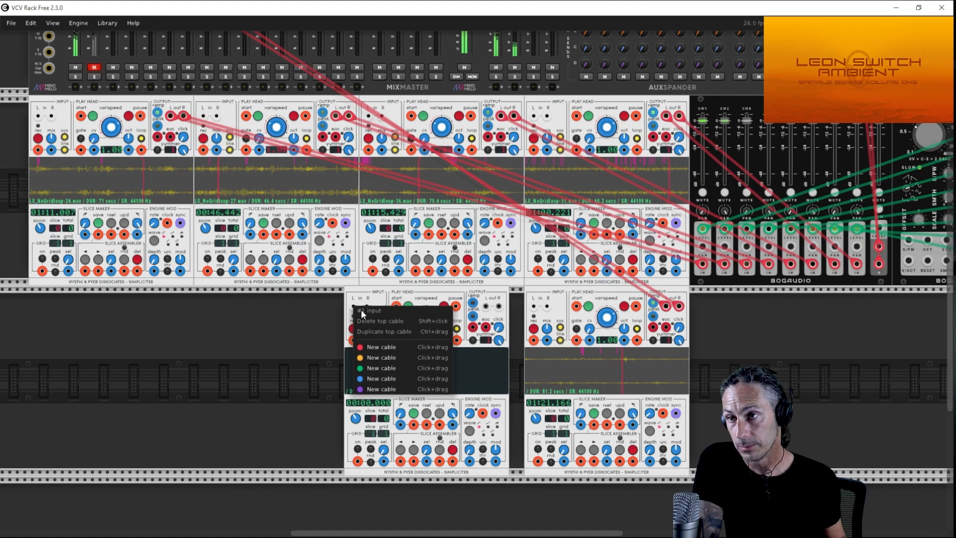
pyautogui.click(376, 347)
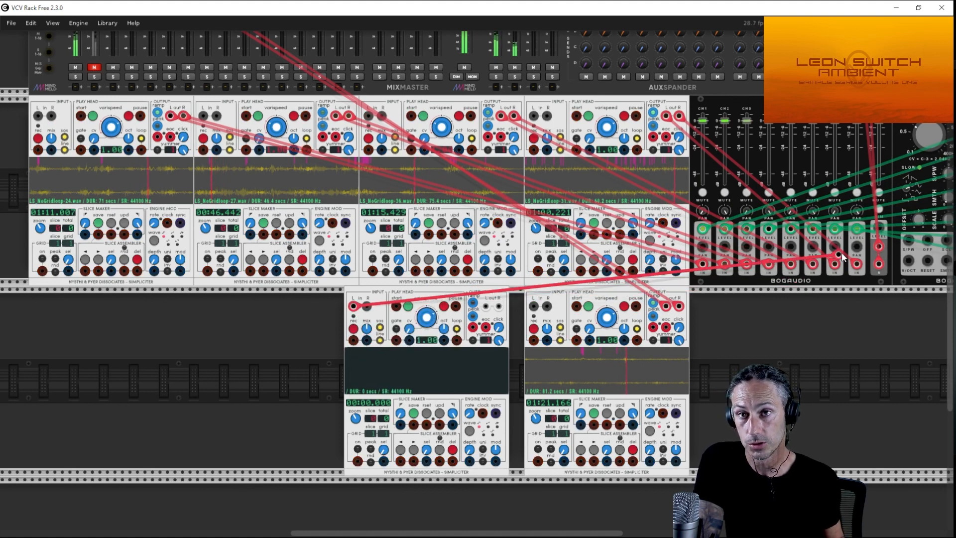
pyautogui.scroll(2, 841, 256)
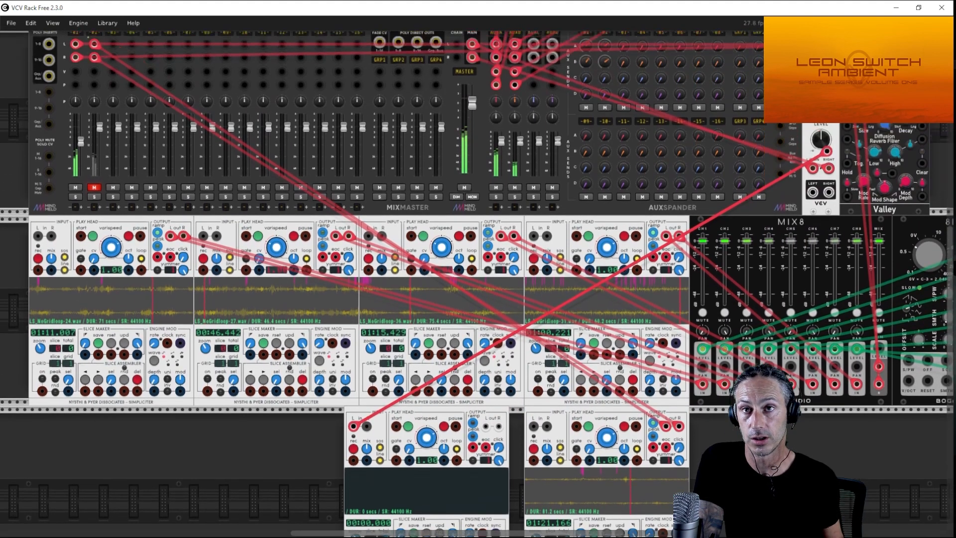
pyautogui.scroll(1, 841, 256)
pyautogui.moveTo(897, 103); pyautogui.dragTo(311, 483)
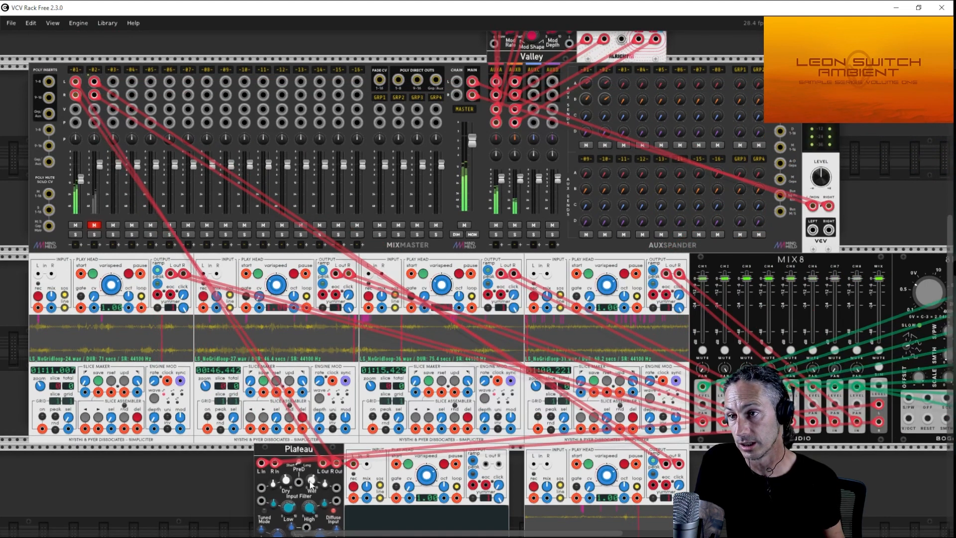
# Patch the lower Plateau's left and right outputs into the adjacent Simpliciter's left and right inputs.
pyautogui.scroll(-2, 310, 399)
pyautogui.rightClick(367, 338)
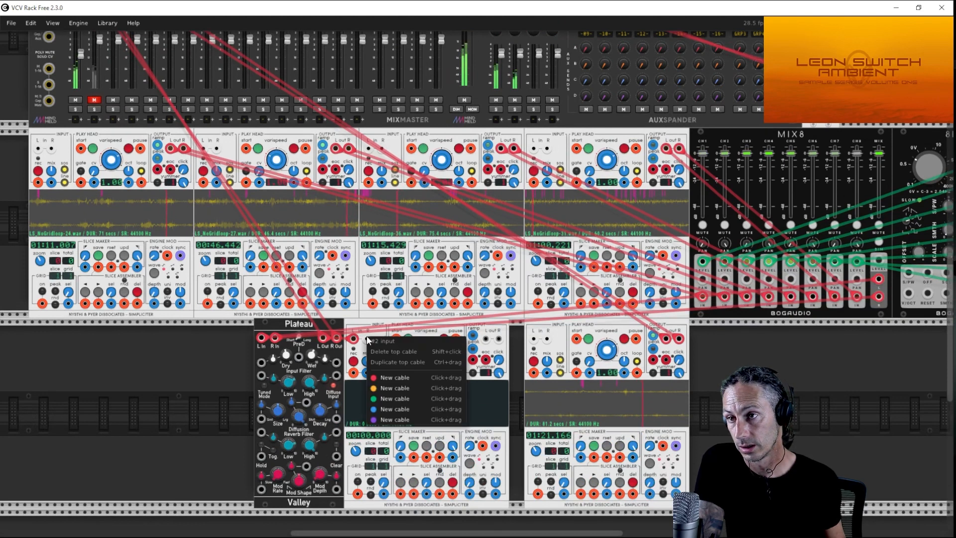
pyautogui.moveTo(384, 374); pyautogui.dragTo(325, 347)
pyautogui.rightClick(366, 339)
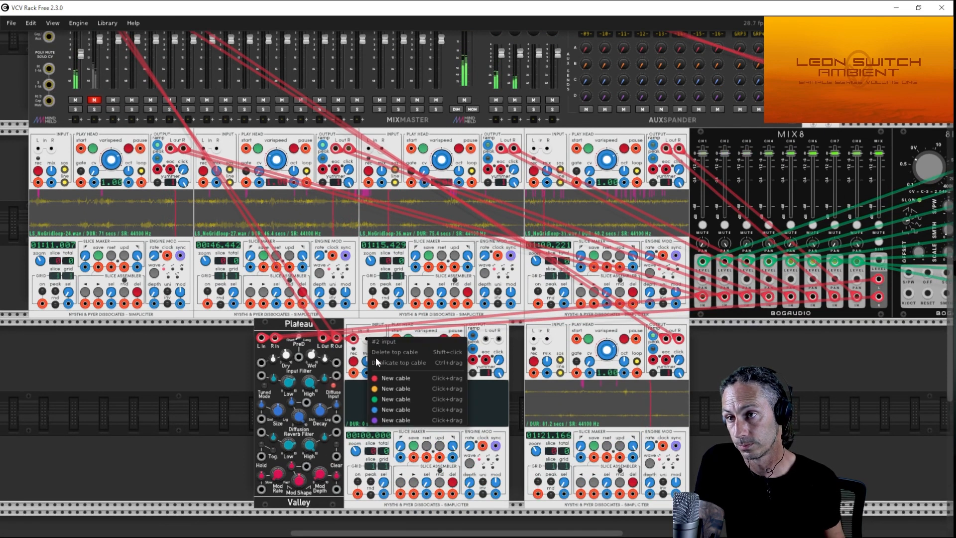
pyautogui.click(382, 379)
pyautogui.rightClick(340, 341)
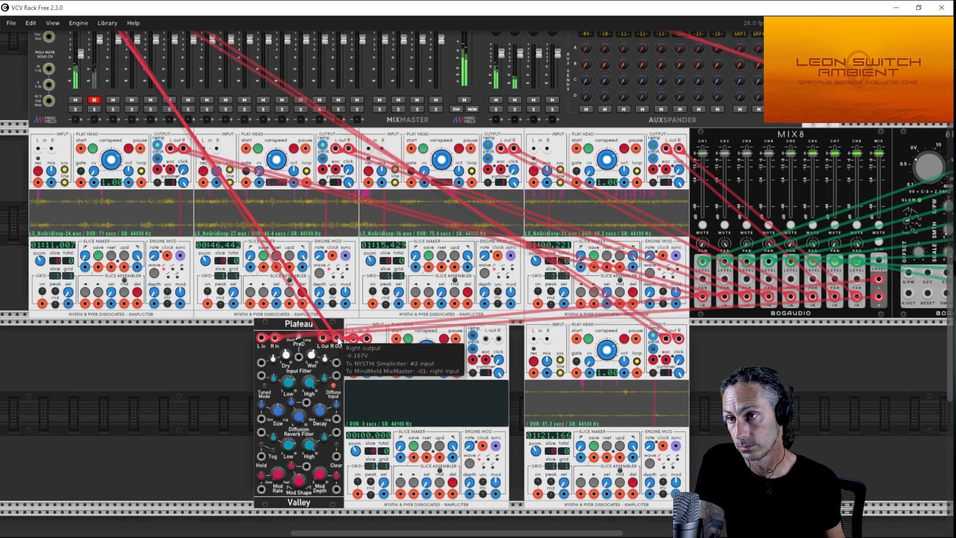
pyautogui.click(351, 374)
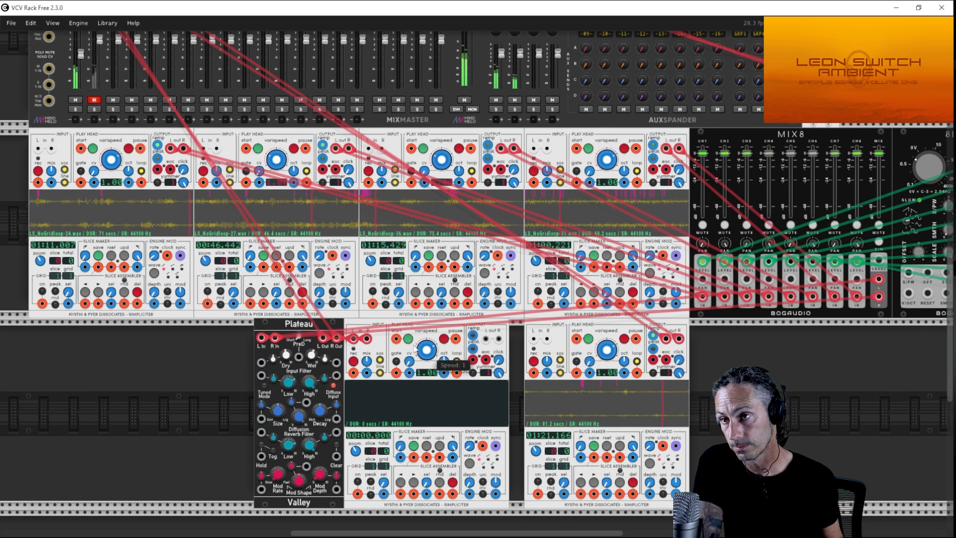
# Record about 57.6 seconds of the Plateau output into the newest Simpliciter, and disconnect its two input cables.
pyautogui.click(353, 361)
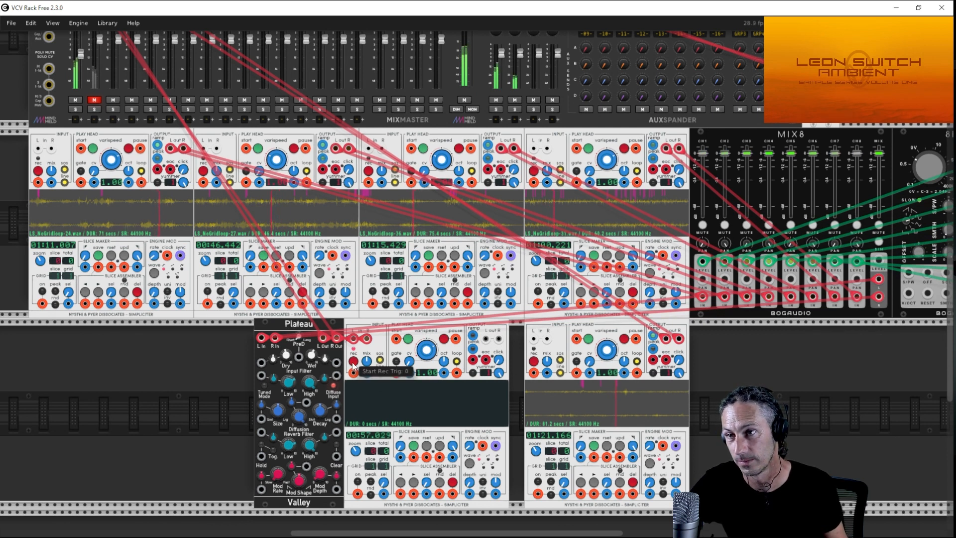
pyautogui.click(352, 363)
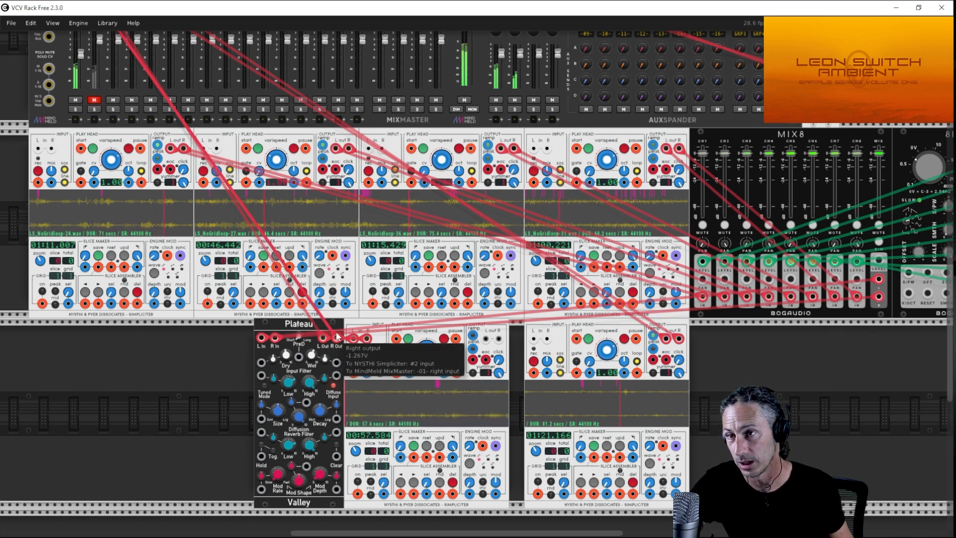
pyautogui.moveTo(355, 342); pyautogui.dragTo(136, 388)
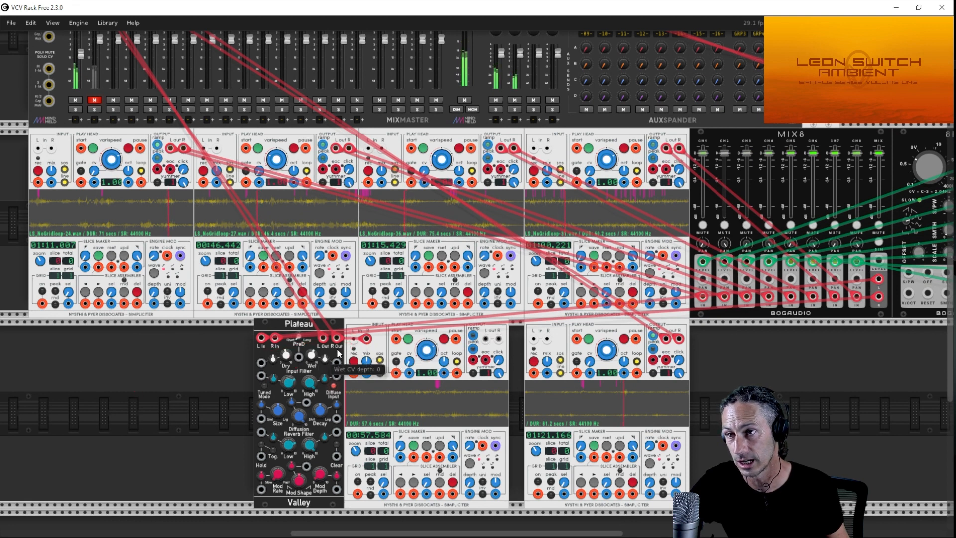
pyautogui.moveTo(367, 340); pyautogui.dragTo(202, 377)
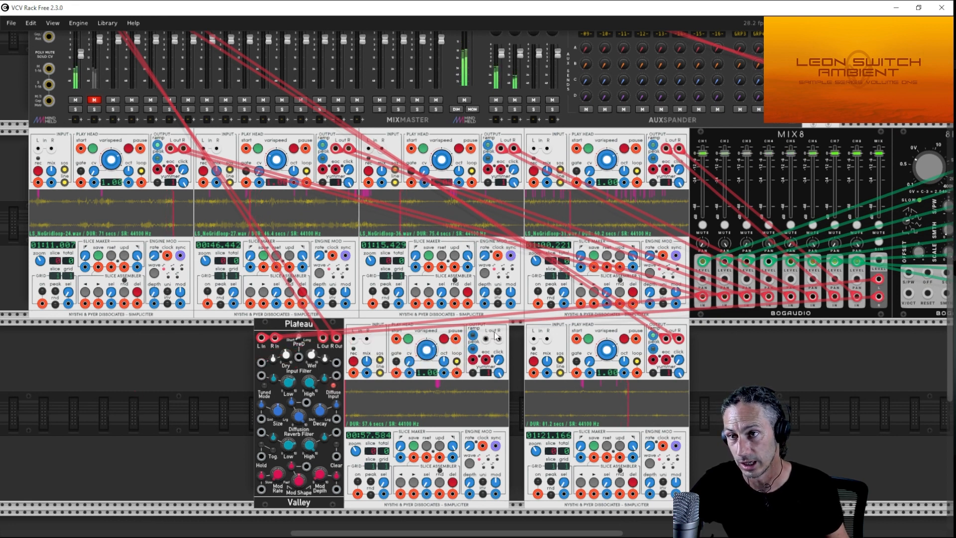
# Patch the newest Simpliciter's left and right outputs into MixMaster channel 3, and mute channel 1.
pyautogui.rightClick(484, 338)
pyautogui.moveTo(500, 370); pyautogui.dragTo(113, 84)
pyautogui.click(76, 228)
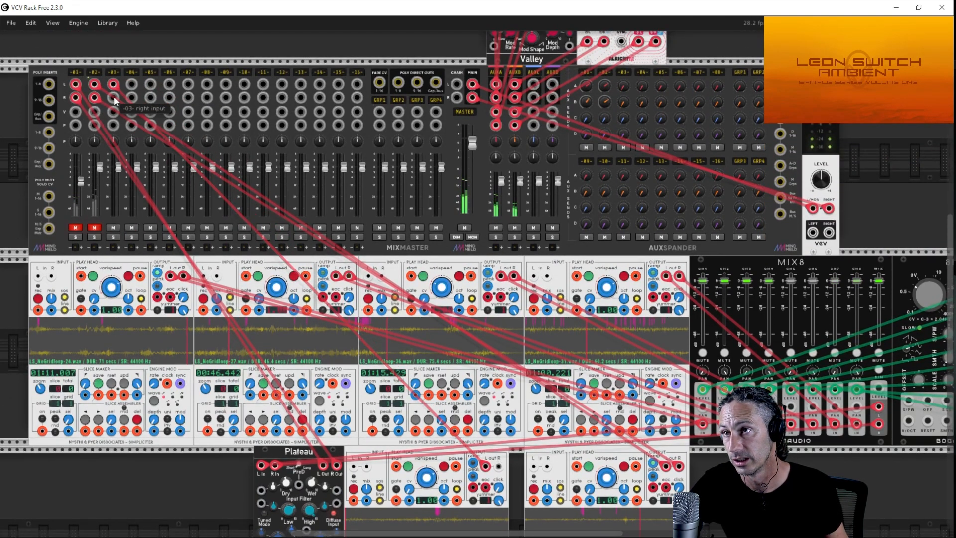
pyautogui.rightClick(114, 99)
pyautogui.moveTo(127, 133); pyautogui.dragTo(497, 466)
pyautogui.scroll(-3, 434, 458)
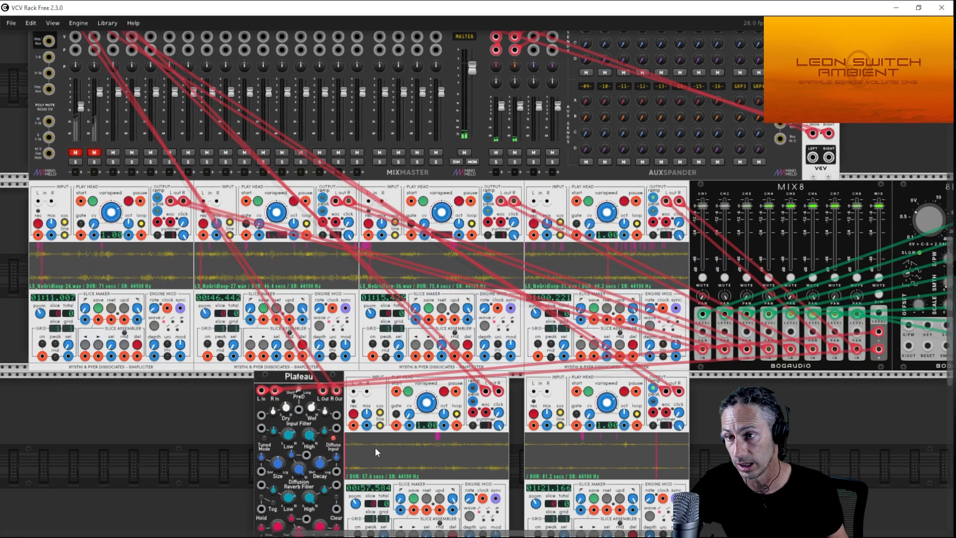
# Change the playback speed of the newly recorded Simpliciter beside the Plateau.
pyautogui.scroll(-1, 378, 458)
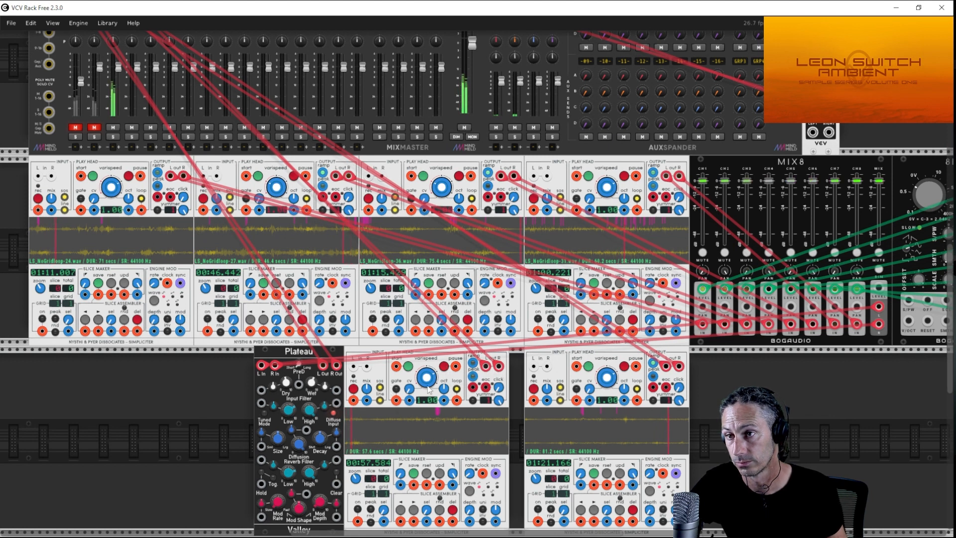
pyautogui.rightClick(431, 381)
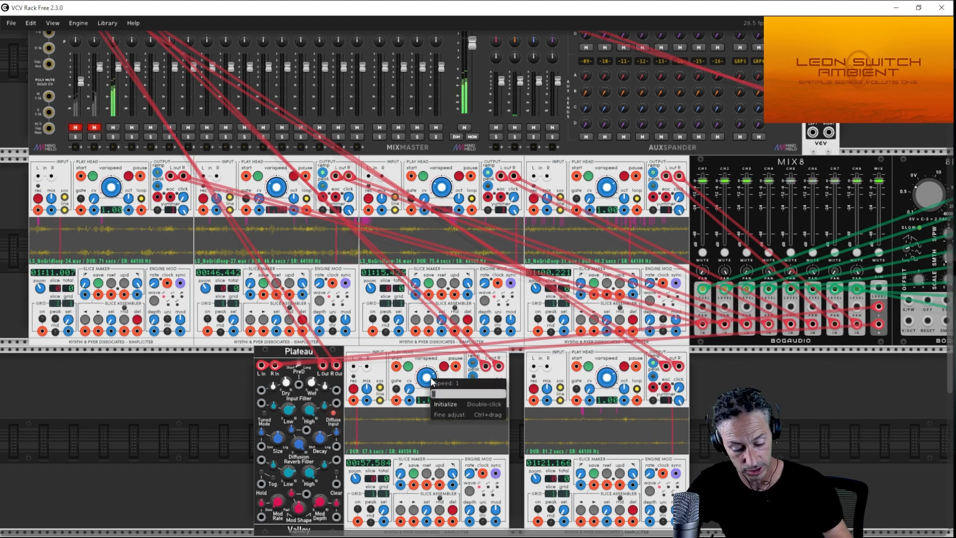
pyautogui.click(429, 380)
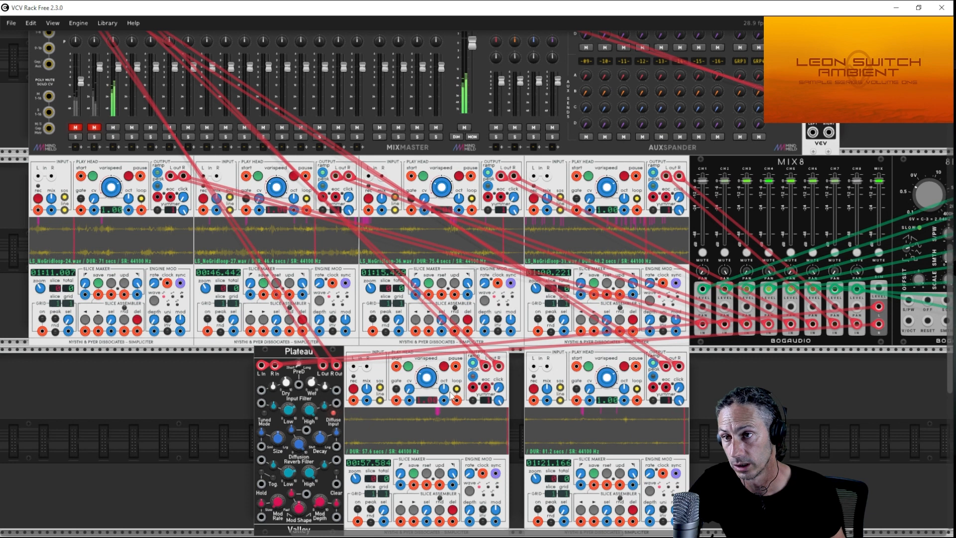
# Raise MixMaster channel 3's sends to aux A and aux B on the AuxSpander.
pyautogui.scroll(-2, 427, 414)
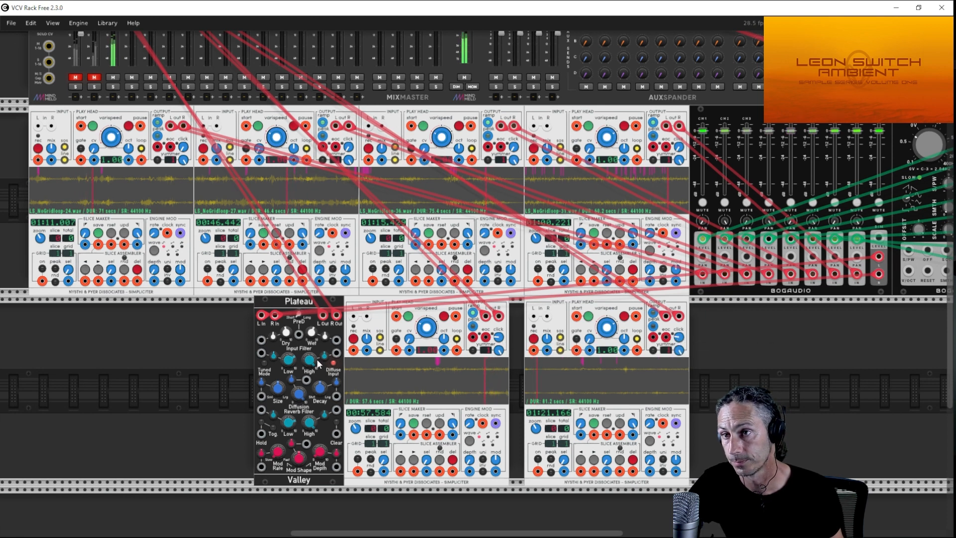
pyautogui.scroll(1, 418, 353)
pyautogui.scroll(5, 419, 352)
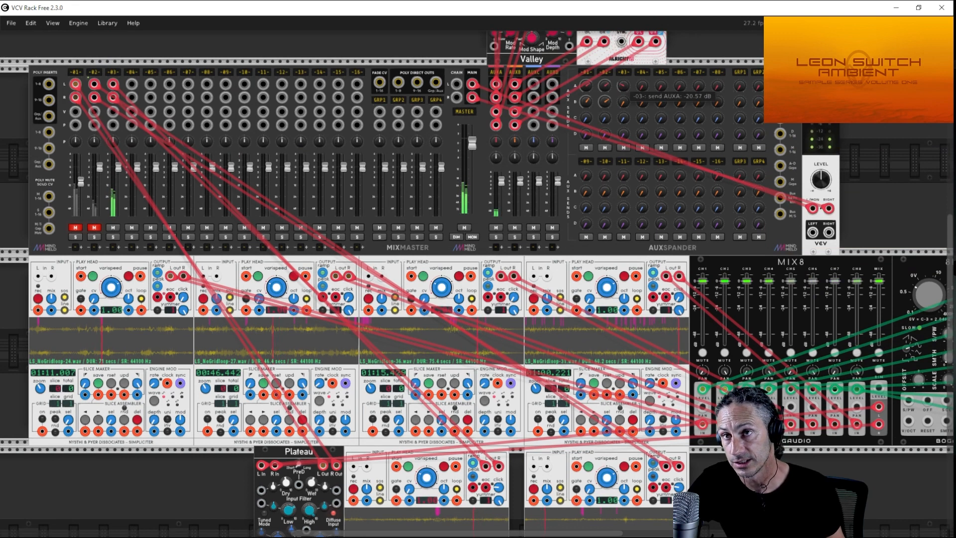
pyautogui.moveTo(623, 102)
pyautogui.mouseDown()
pyautogui.moveTo(623, 111)
pyautogui.moveTo(623, 74)
pyautogui.moveTo(623, 90)
pyautogui.mouseUp()
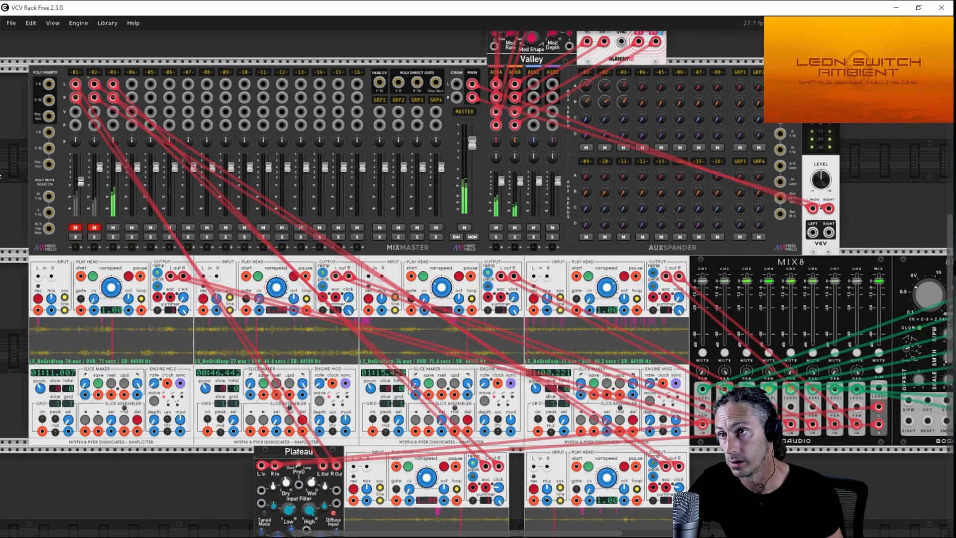
# Set MixMaster channel 3's HPF cutoff to 314 Hz and its stereo width to 113 %.
pyautogui.rightClick(112, 68)
pyautogui.moveTo(127, 102); pyautogui.dragTo(171, 102)
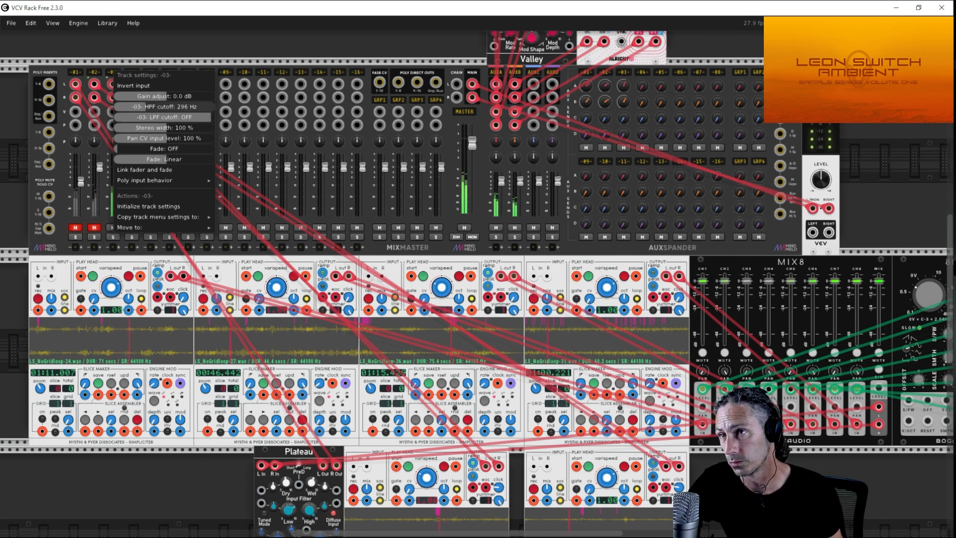
pyautogui.moveTo(175, 126); pyautogui.dragTo(180, 126)
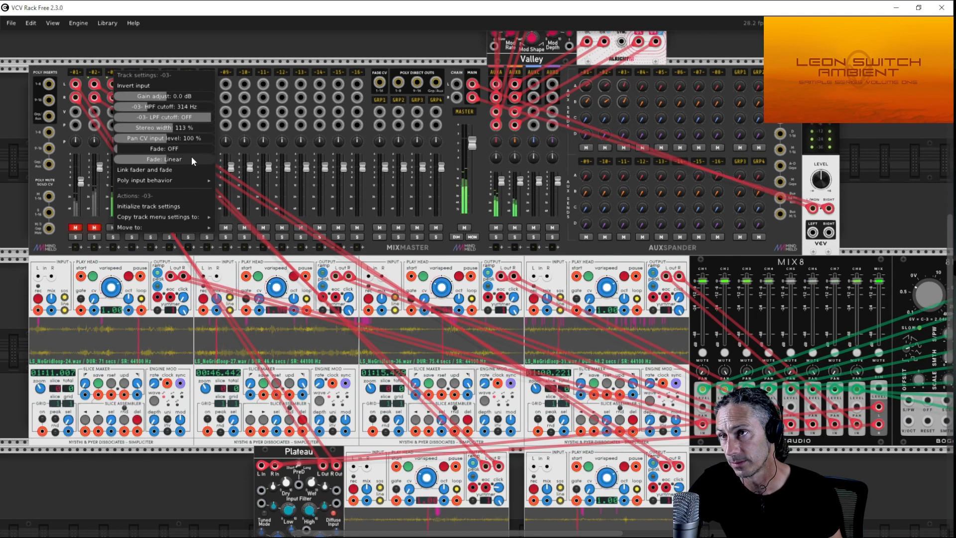
pyautogui.click(139, 475)
# Lower MixMaster channel 3's fader slightly and unmute channel 2.
pyautogui.moveTo(118, 166); pyautogui.dragTo(118, 170)
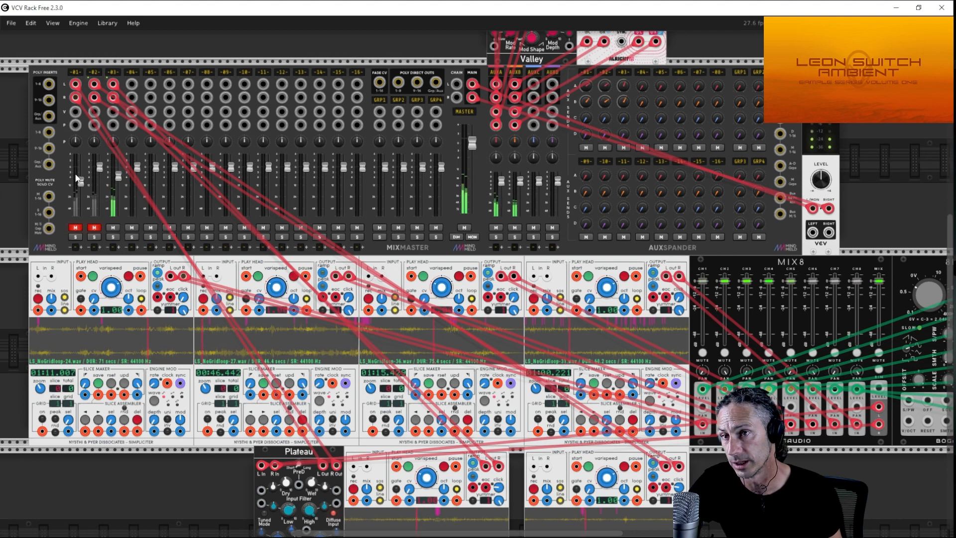
pyautogui.click(95, 228)
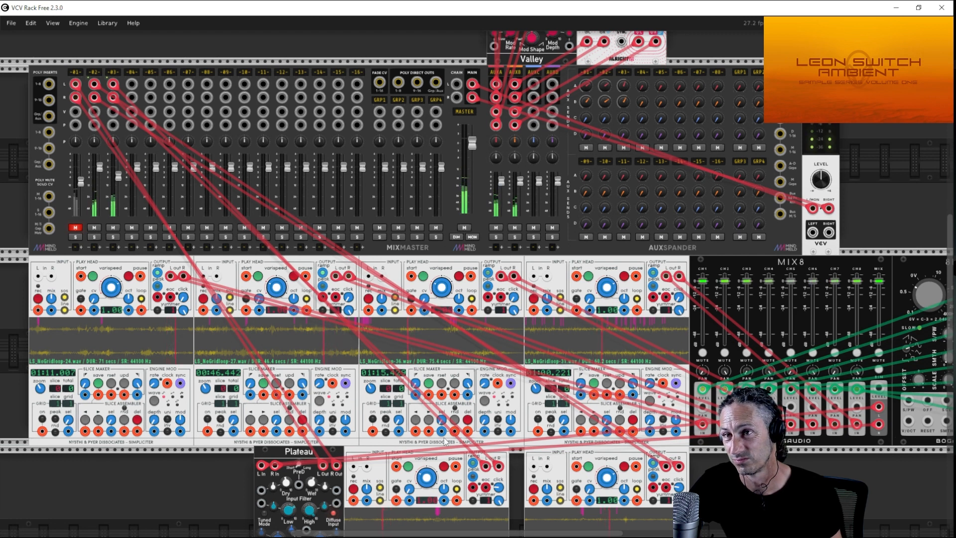
# Add an Audible Instruments Texture Synthesizer in the lower row, and feed its stereo inputs from the newest Simpliciter's outputs.
pyautogui.scroll(-5, 148, 282)
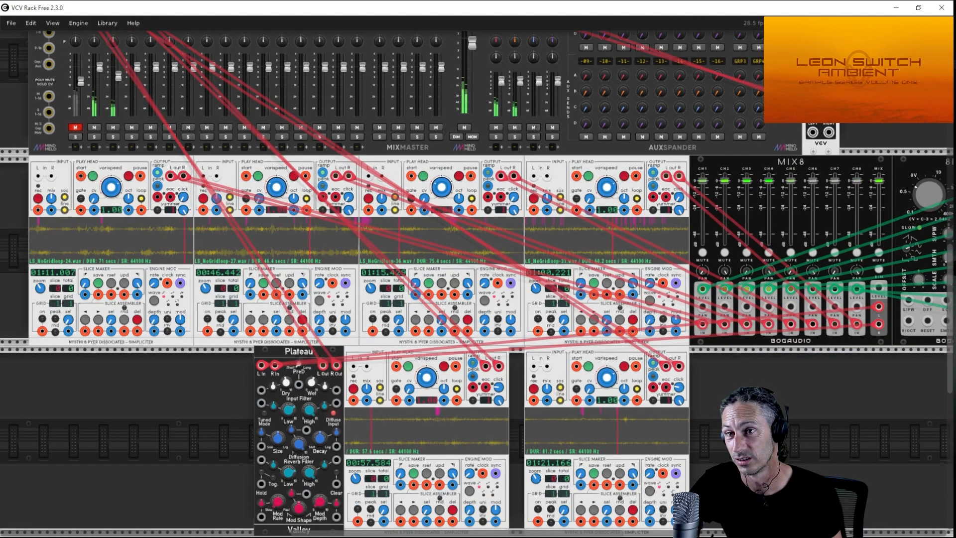
pyautogui.press('Return')
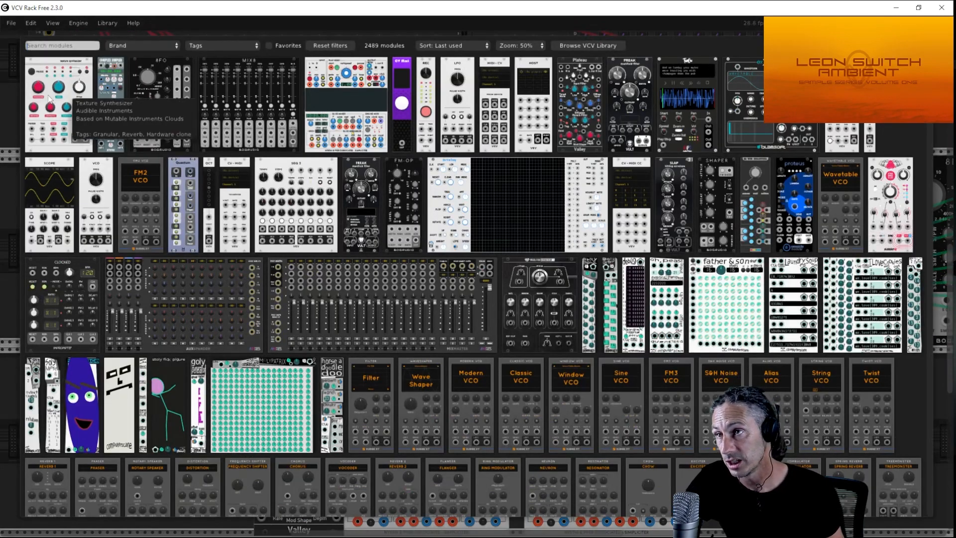
pyautogui.click(52, 80)
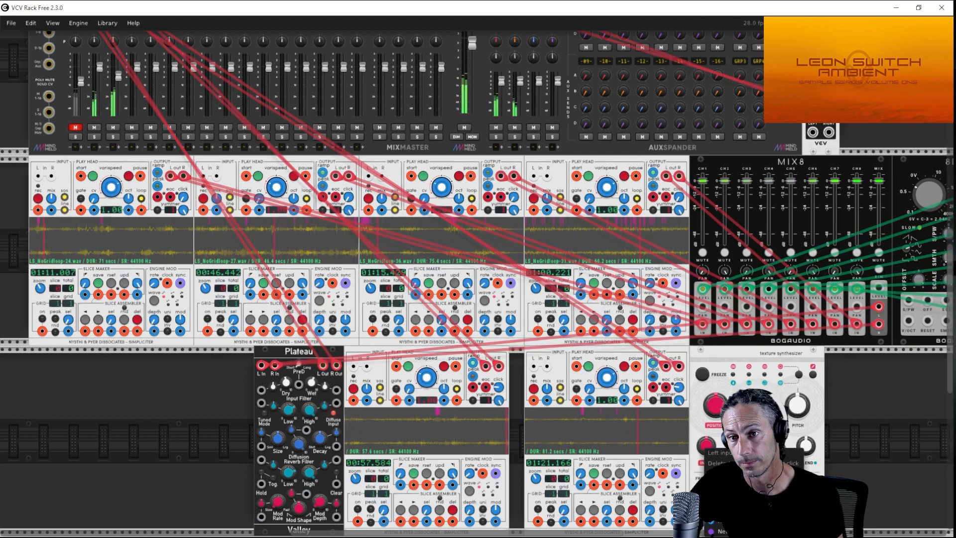
pyautogui.moveTo(717, 490); pyautogui.dragTo(484, 385)
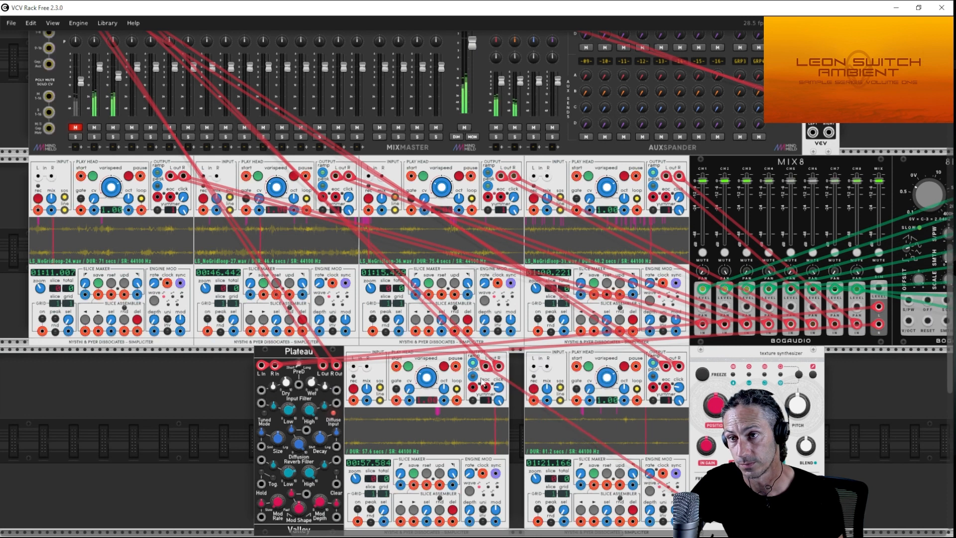
pyautogui.moveTo(741, 490); pyautogui.dragTo(498, 366)
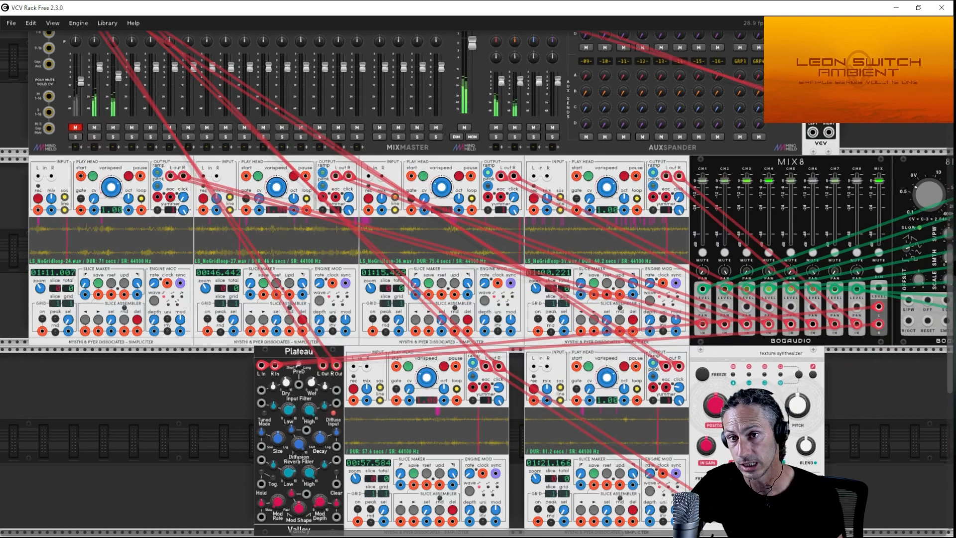
# Patch the Texture Synthesizer's left and right outputs into MixMaster channel 4's left and right inputs.
pyautogui.moveTo(741, 490); pyautogui.dragTo(596, 353)
pyautogui.moveTo(484, 283); pyautogui.dragTo(132, 83)
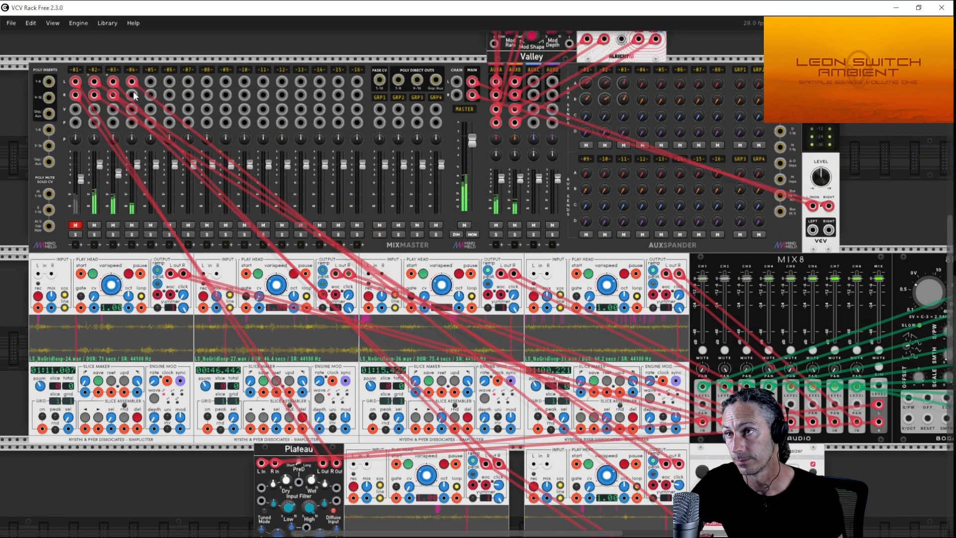
pyautogui.rightClick(130, 95)
pyautogui.click(159, 138)
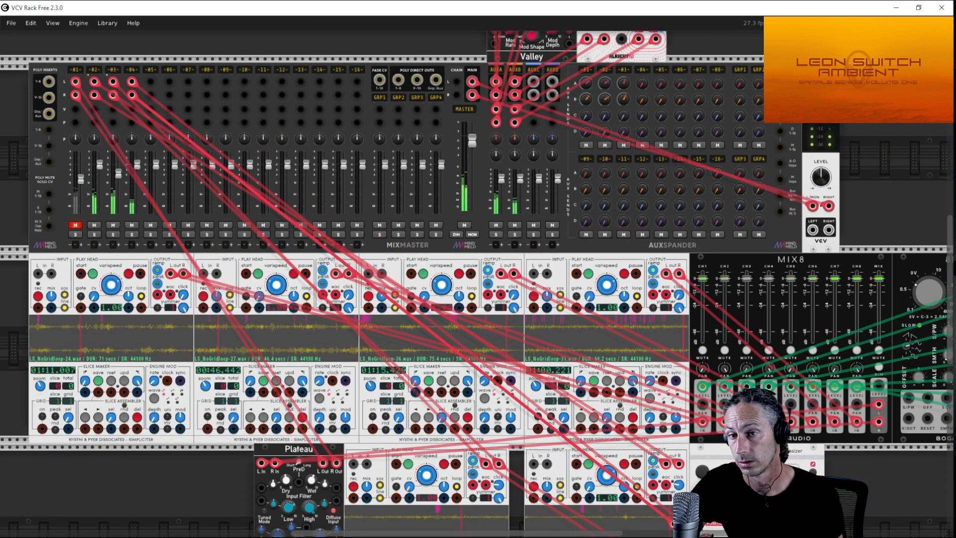
pyautogui.scroll(-3, 477, 284)
pyautogui.scroll(-1, 477, 284)
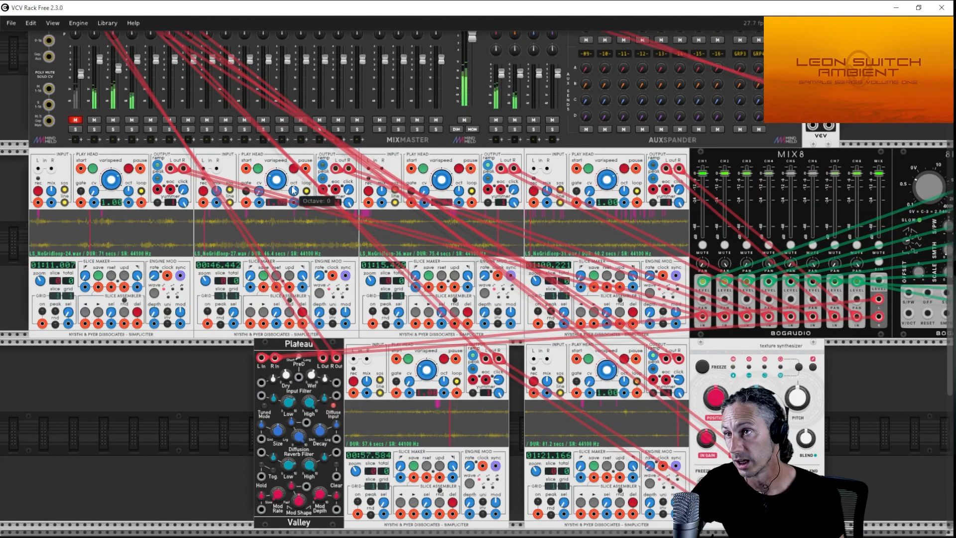
# Solo MixMaster channel 4 to hear the Texture Synthesizer on its own.
pyautogui.scroll(2, 293, 190)
pyautogui.click(131, 179)
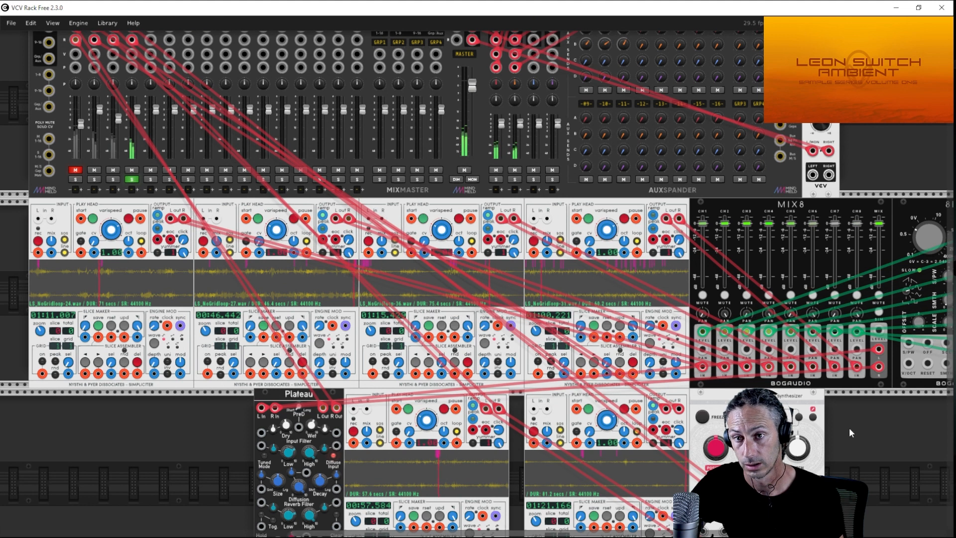
pyautogui.scroll(-4, 849, 427)
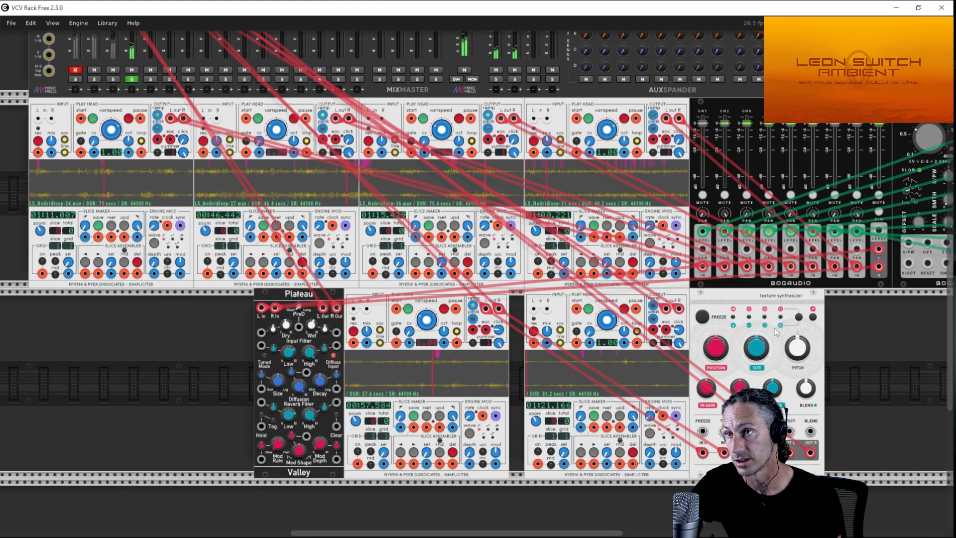
# Set the Texture Synthesizer's grain pitch to 1.
pyautogui.rightClick(797, 359)
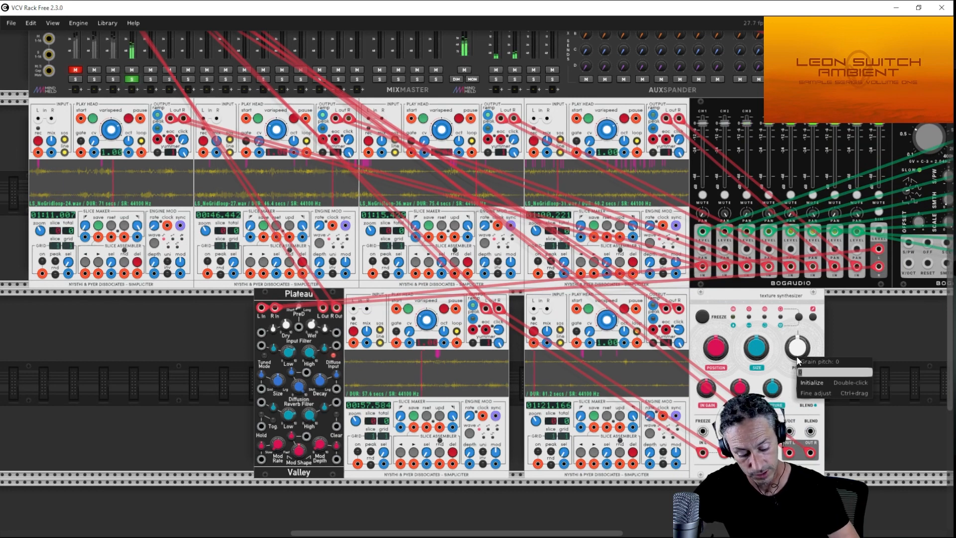
pyautogui.write('1')
pyautogui.press('Return')
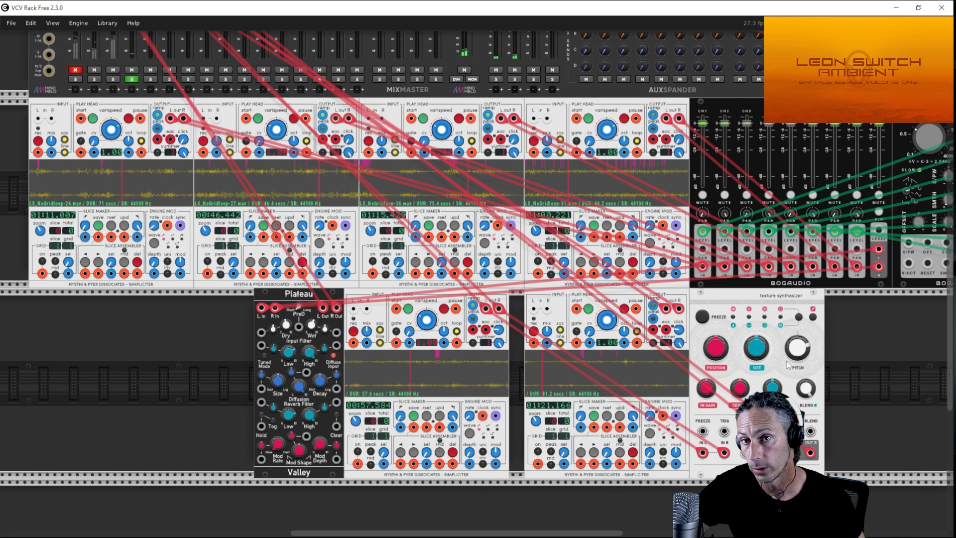
# Cycle the Texture Synthesizer's blend parameters, setting stereo spread to about 0.6 and feedback to about 0.26, ending on the blue blend mode.
pyautogui.click(799, 317)
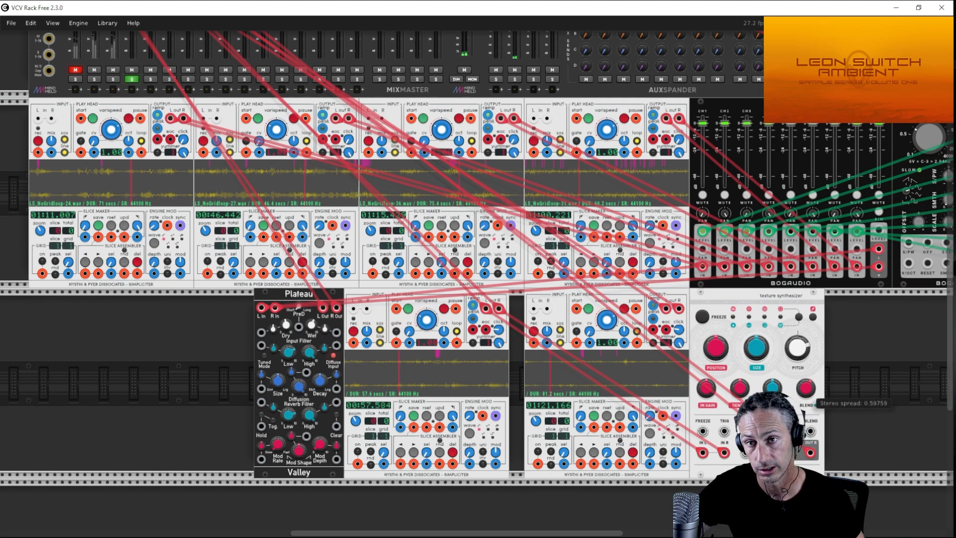
pyautogui.click(799, 317)
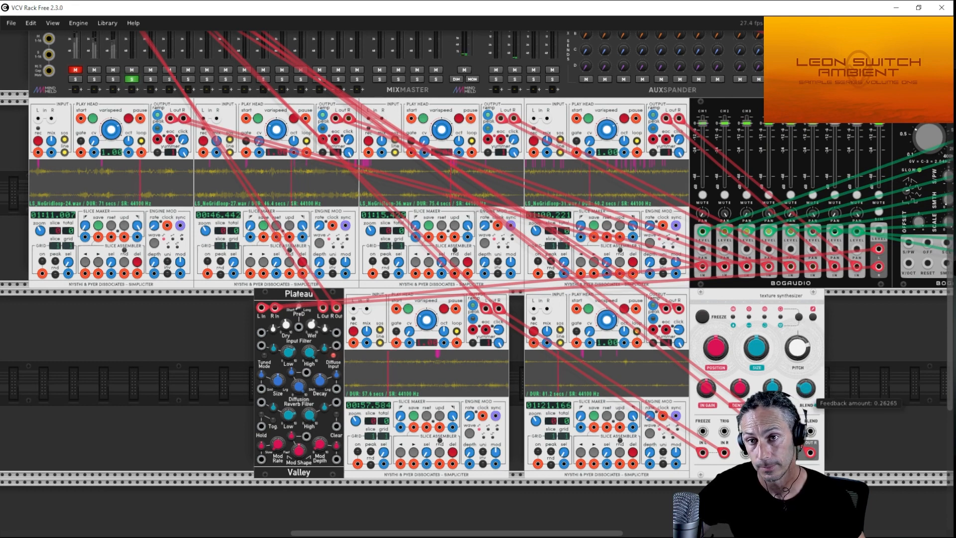
pyautogui.click(798, 319)
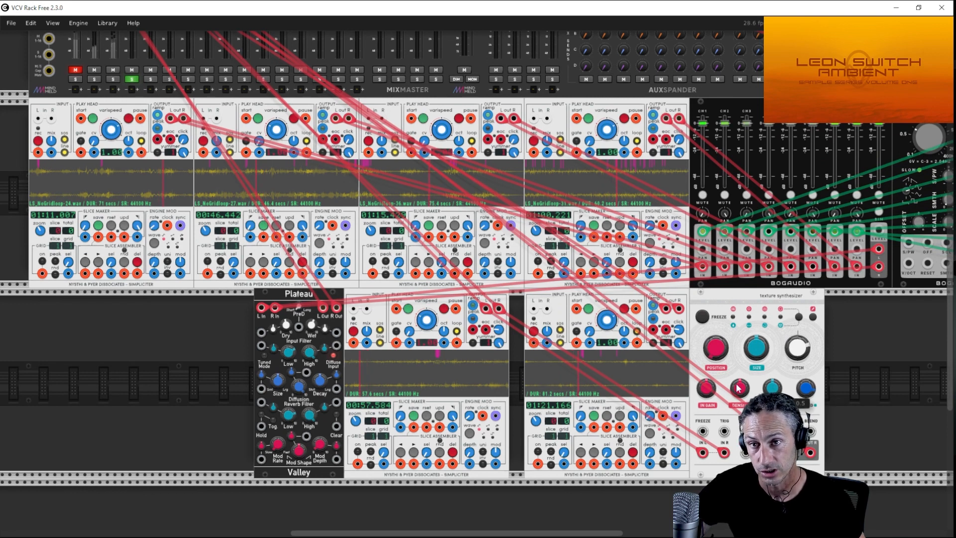
# Lower the Texture Synthesizer's grain density to about 0.42 and fine-tune its grain texture.
pyautogui.moveTo(738, 388); pyautogui.dragTo(738, 394)
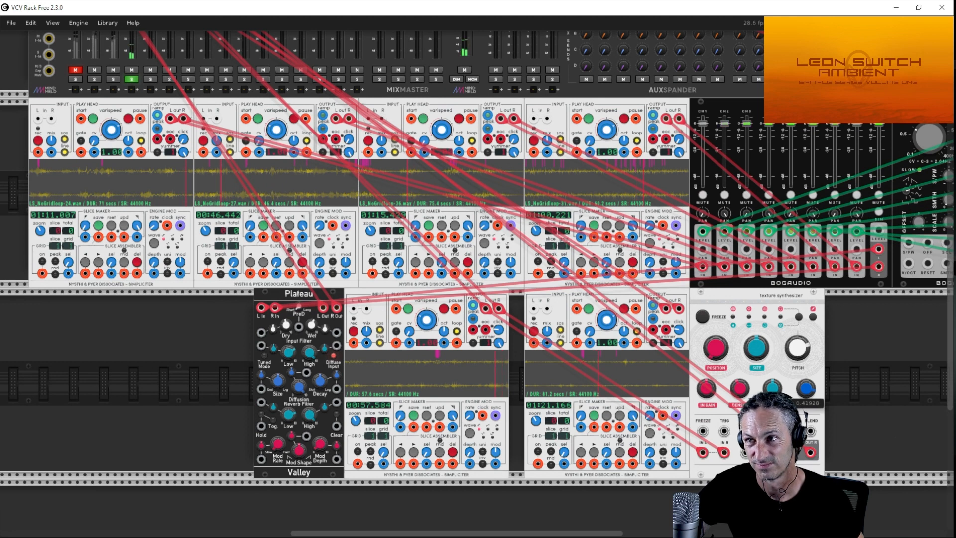
pyautogui.moveTo(738, 395); pyautogui.dragTo(772, 389)
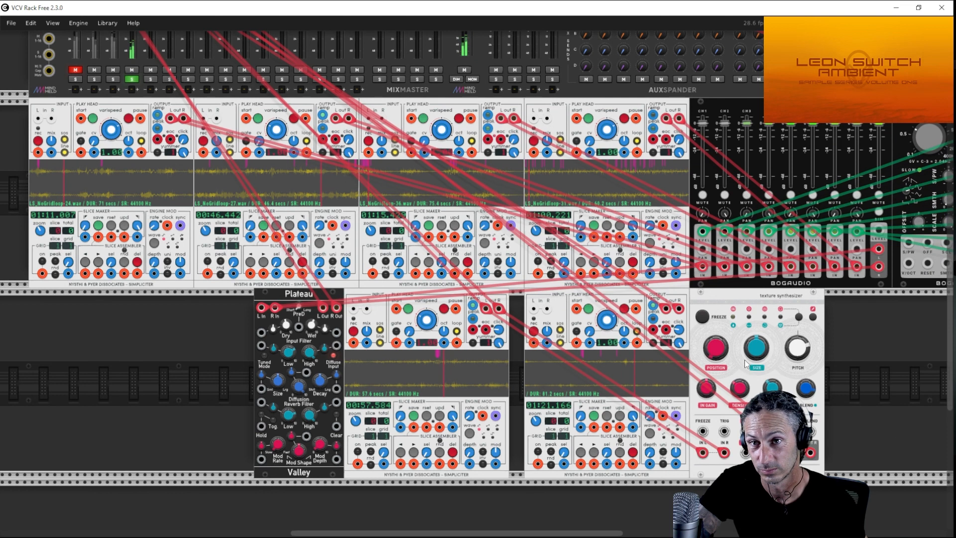
# Raise aux sends A and B for channel 4 on the AuxSpander.
pyautogui.scroll(5, 541, 291)
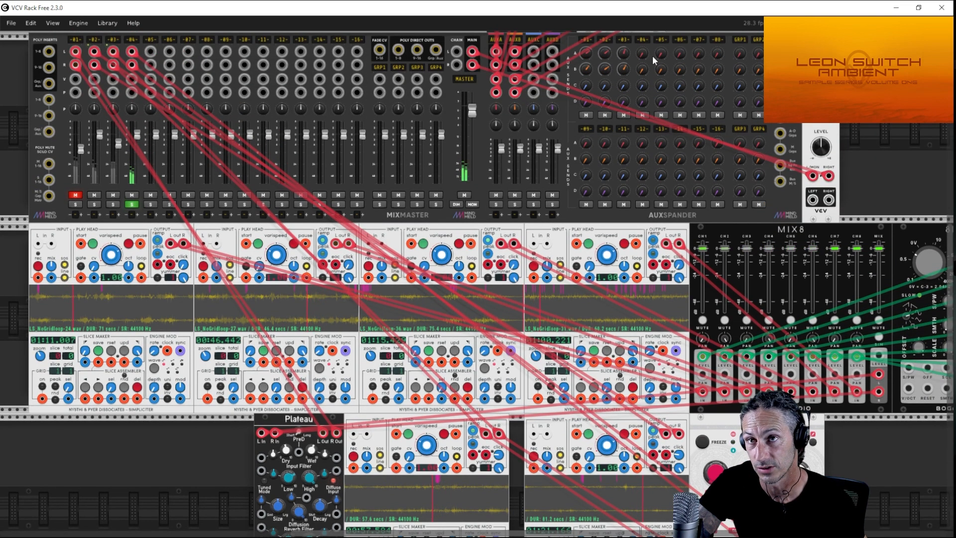
pyautogui.moveTo(642, 63)
pyautogui.mouseDown()
pyautogui.moveTo(643, 45)
pyautogui.moveTo(647, 74)
pyautogui.mouseUp()
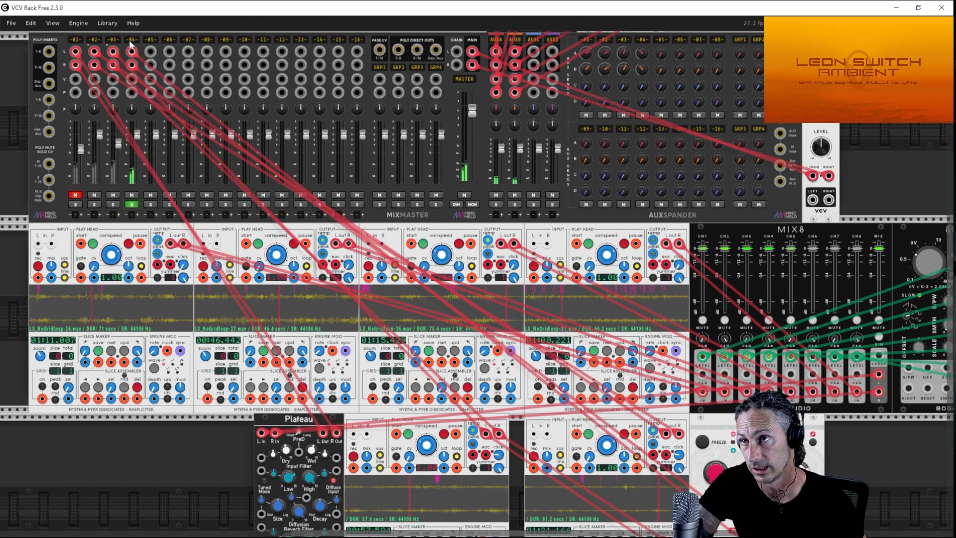
pyautogui.scroll(-4, 825, 435)
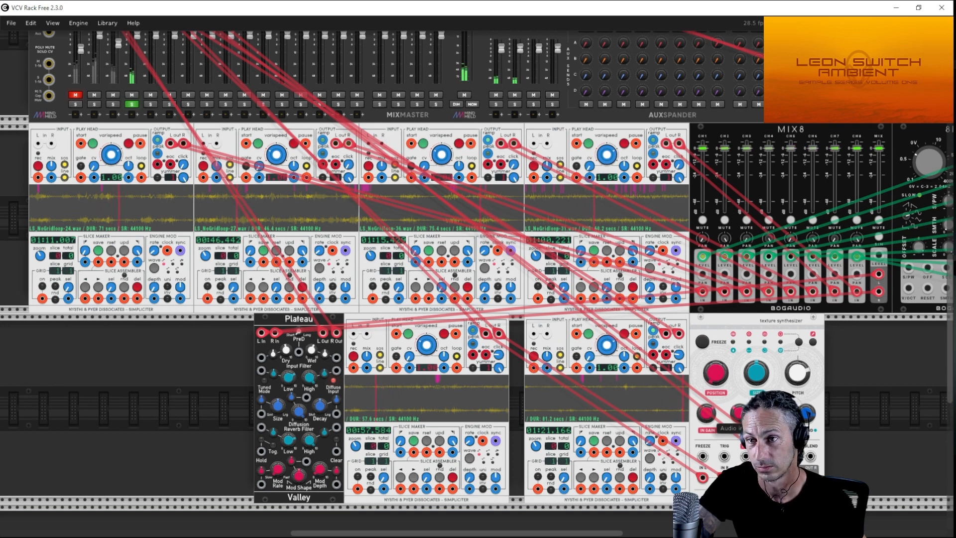
# Pull MixMaster channel 3's and channel 2's faders all the way down, and unsolo channel 4.
pyautogui.scroll(5, 163, 408)
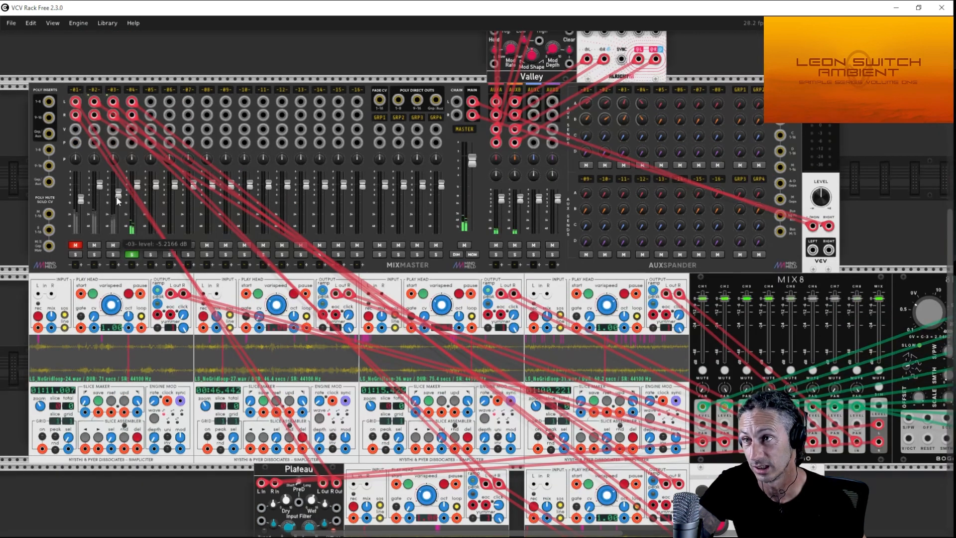
pyautogui.moveTo(118, 198); pyautogui.dragTo(118, 232)
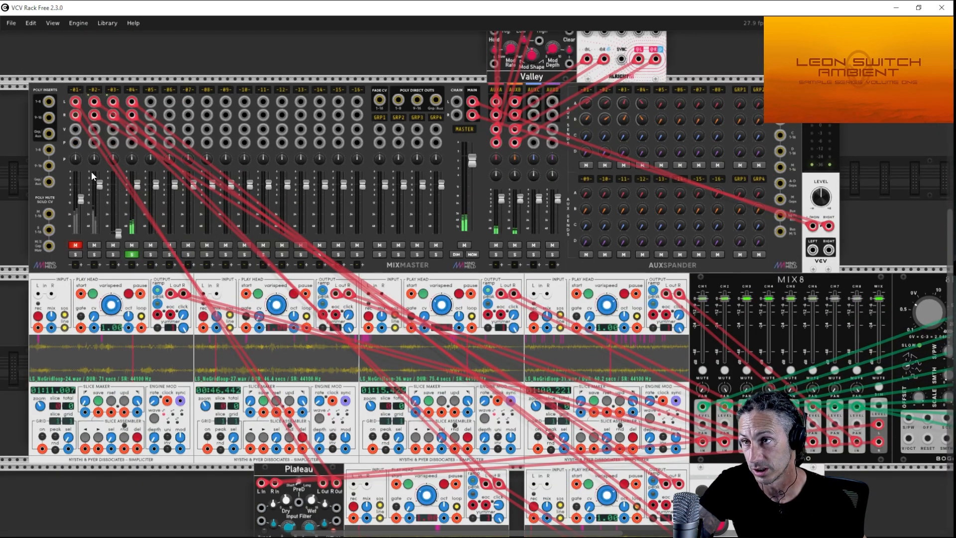
pyautogui.moveTo(100, 185); pyautogui.dragTo(99, 232)
pyautogui.click(131, 254)
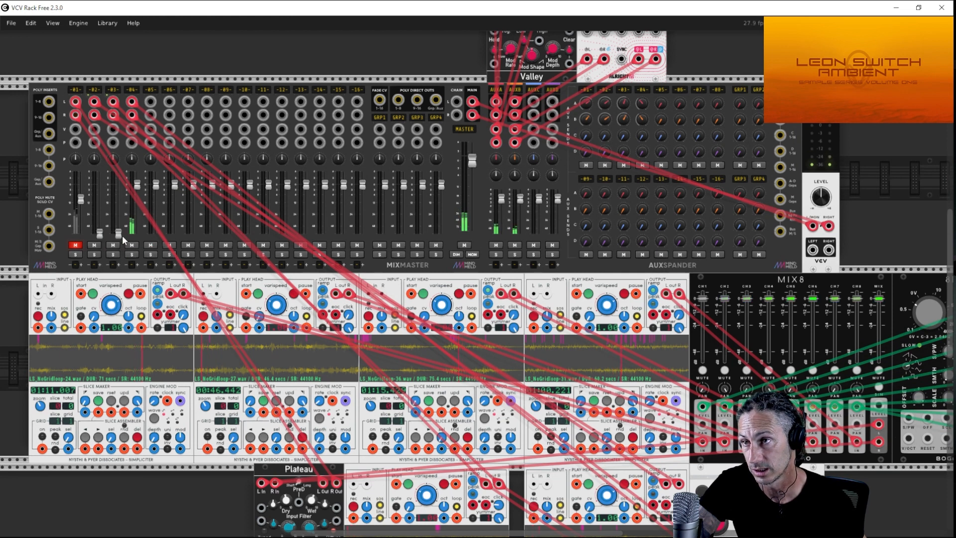
# Gradually fade MixMaster channel 3 in to about -10.8 dB, and start channel 2's fade-in at about -53 dB.
pyautogui.moveTo(118, 236); pyautogui.dragTo(118, 231)
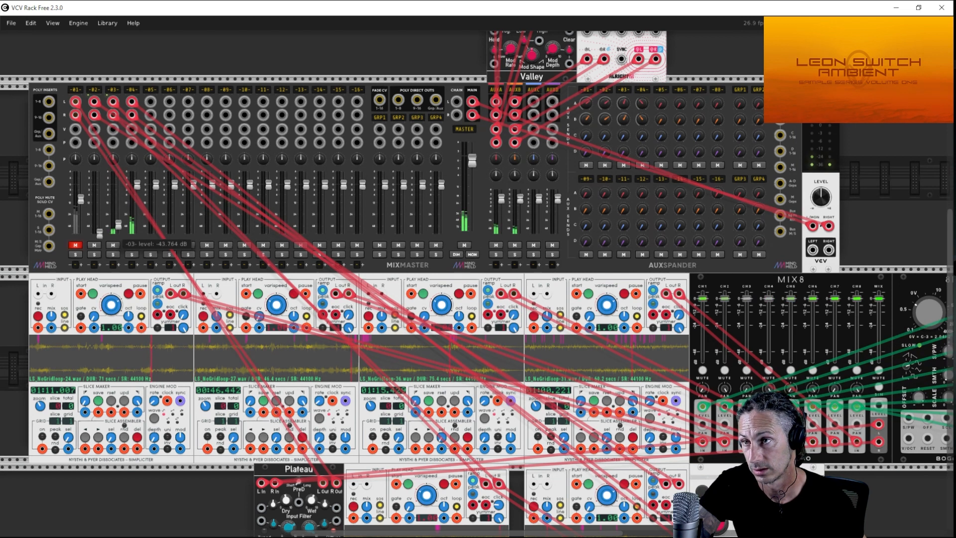
pyautogui.moveTo(118, 220); pyautogui.dragTo(118, 216)
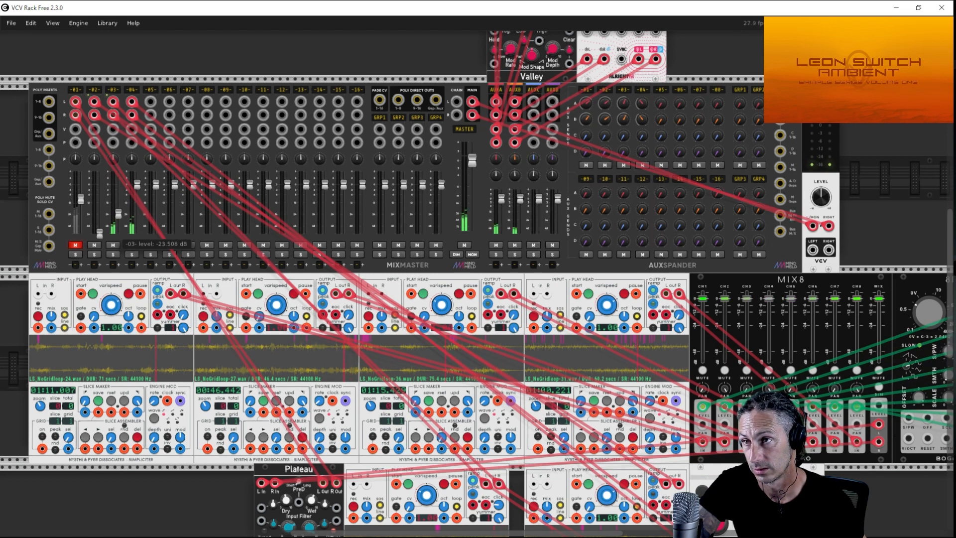
pyautogui.moveTo(118, 207); pyautogui.dragTo(119, 202)
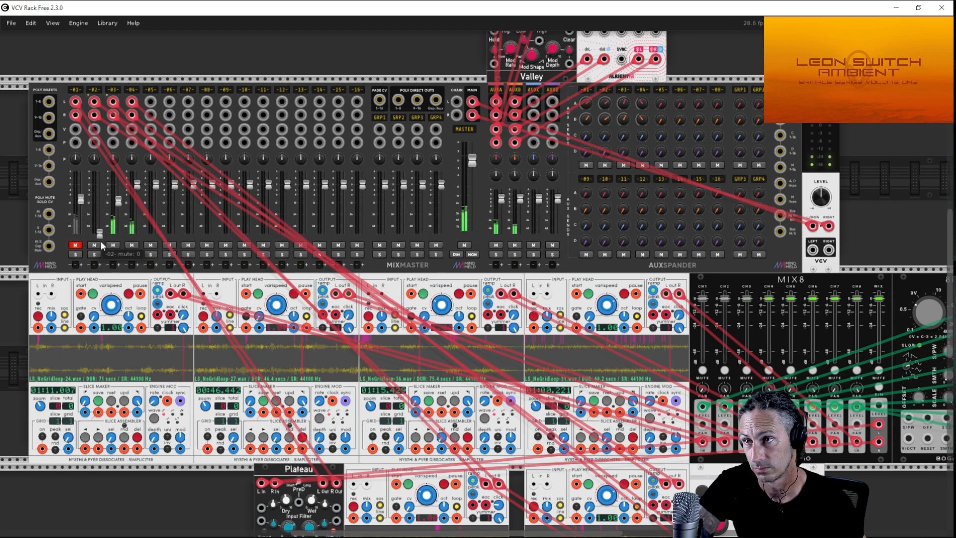
pyautogui.moveTo(100, 232); pyautogui.dragTo(100, 228)
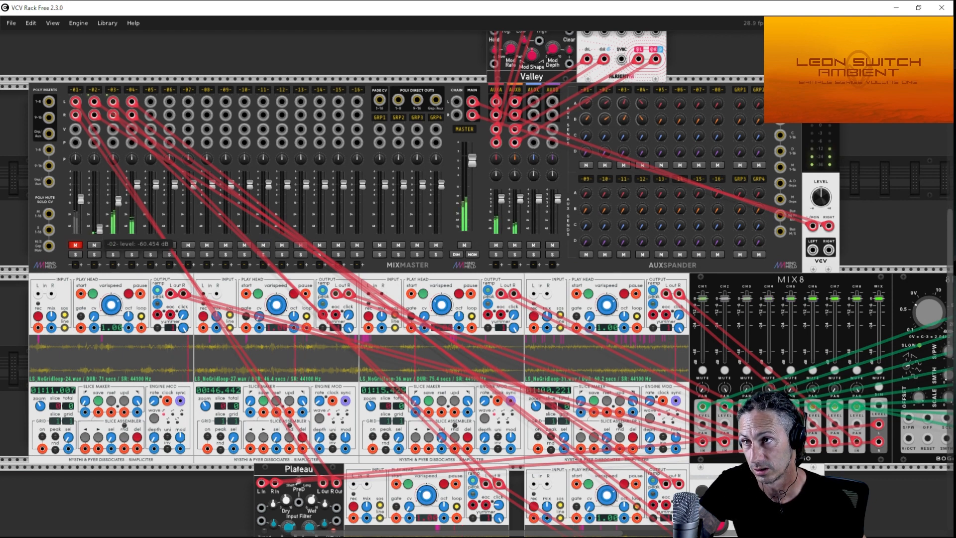
# In MixMaster channel 4's track settings, widen the stereo width to 125 % and set the HPF cutoff to 205 Hz.
pyautogui.rightClick(131, 92)
pyautogui.moveTo(182, 148); pyautogui.dragTo(197, 148)
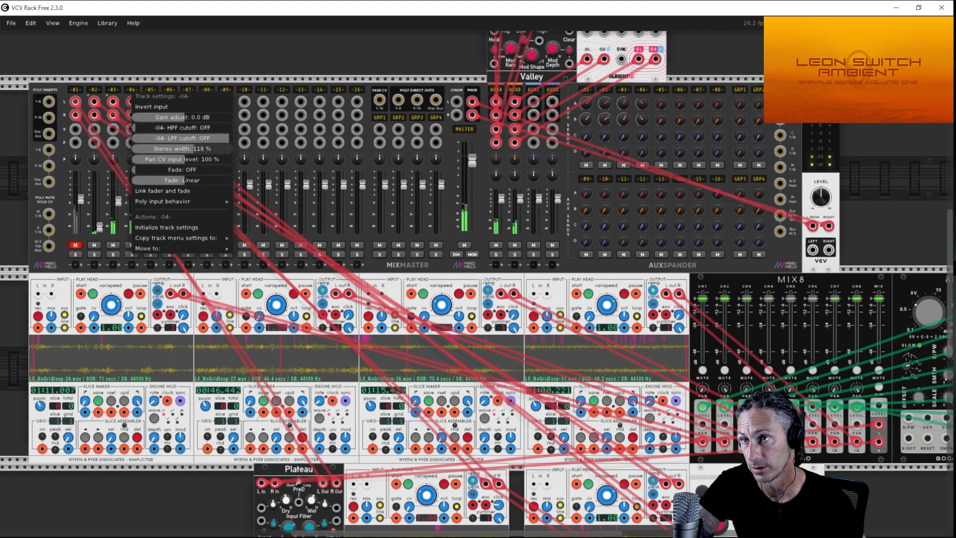
pyautogui.moveTo(141, 128); pyautogui.dragTo(149, 128)
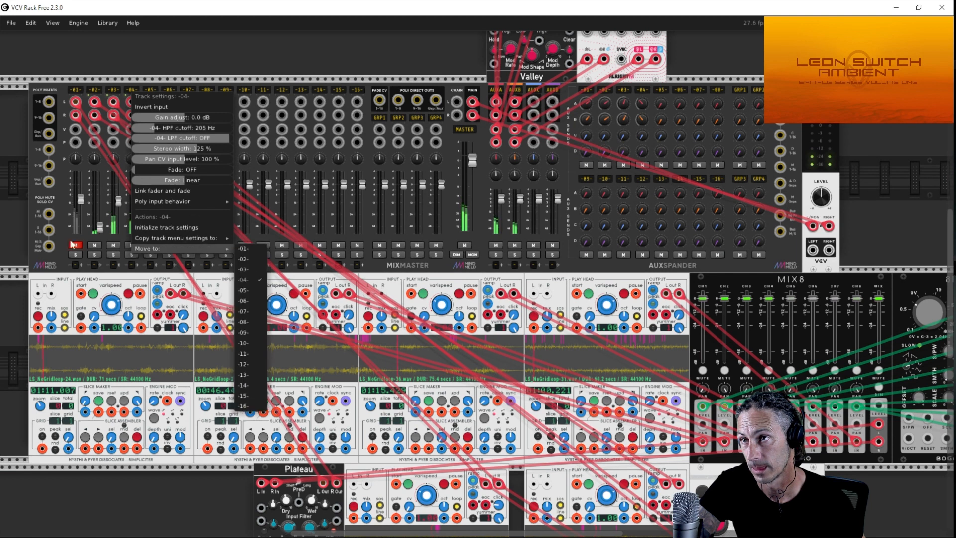
pyautogui.click(9, 215)
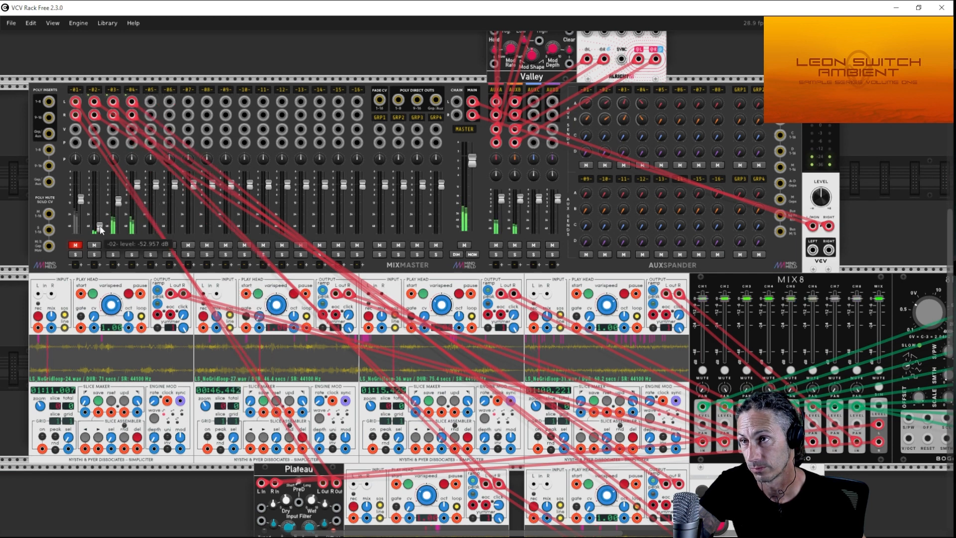
# Gradually fade MixMaster channel 2 in to about -4 dB.
pyautogui.moveTo(100, 227); pyautogui.dragTo(100, 220)
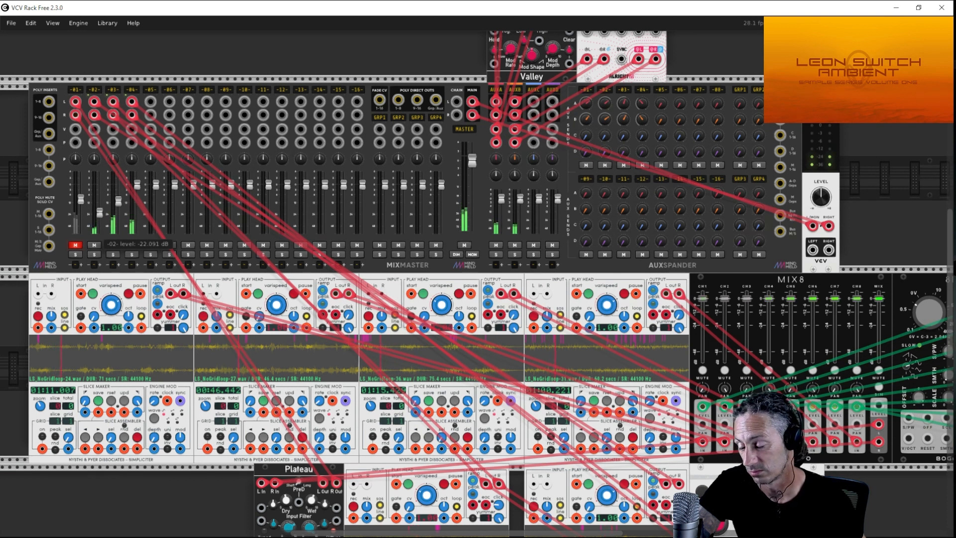
pyautogui.moveTo(100, 210); pyautogui.dragTo(99, 208)
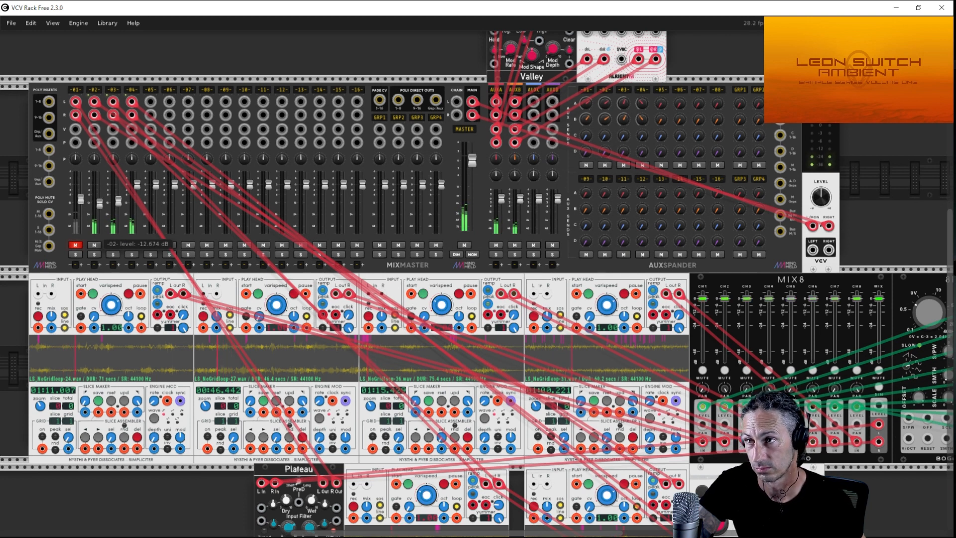
pyautogui.moveTo(100, 203); pyautogui.dragTo(100, 200)
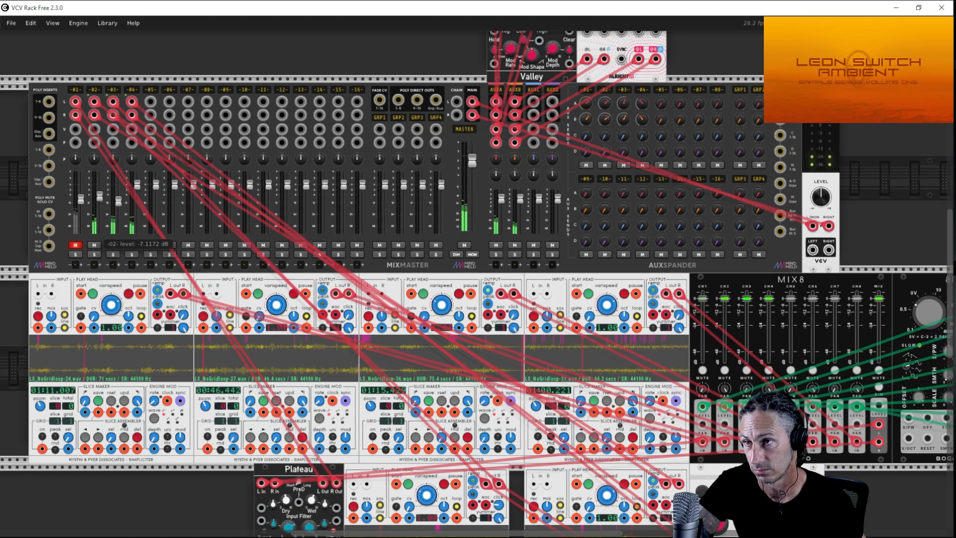
pyautogui.moveTo(100, 195); pyautogui.dragTo(100, 195)
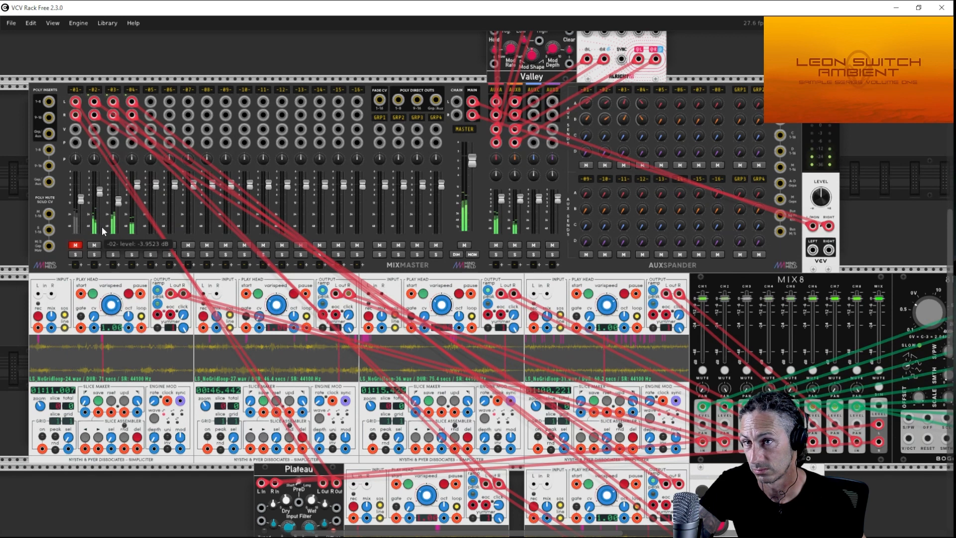
pyautogui.moveTo(121, 203)
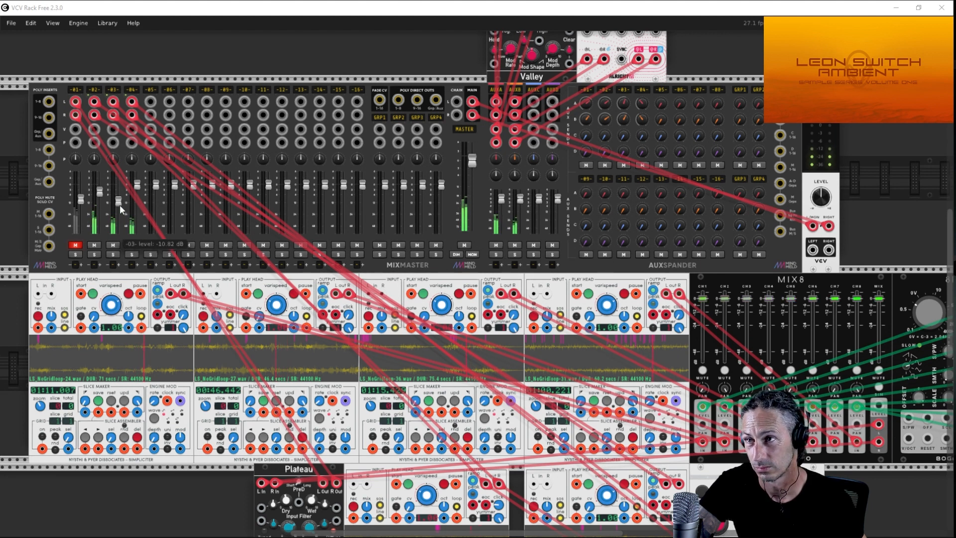
# Nudge MixMaster channel 2's and channel 3's faders up slightly to balance the layers.
pyautogui.moveTo(100, 197)
pyautogui.mouseDown()
pyautogui.moveTo(118, 197)
pyautogui.moveTo(99, 189)
pyautogui.mouseUp()
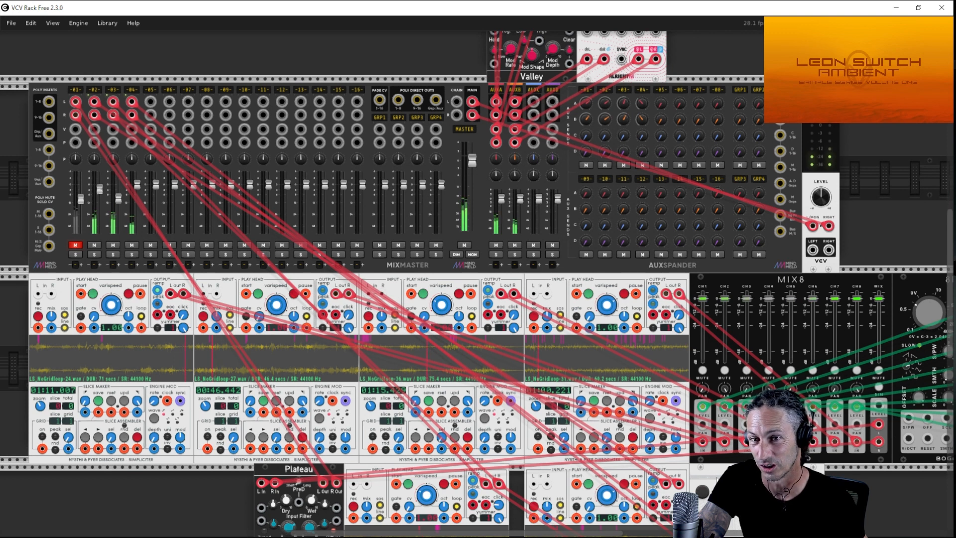
pyautogui.scroll(-4, 736, 424)
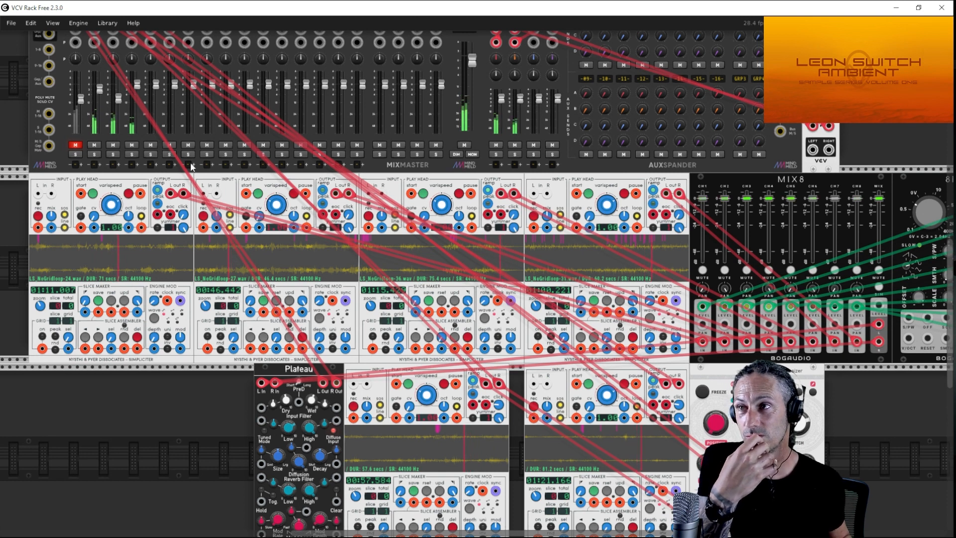
pyautogui.moveTo(119, 95); pyautogui.dragTo(100, 92)
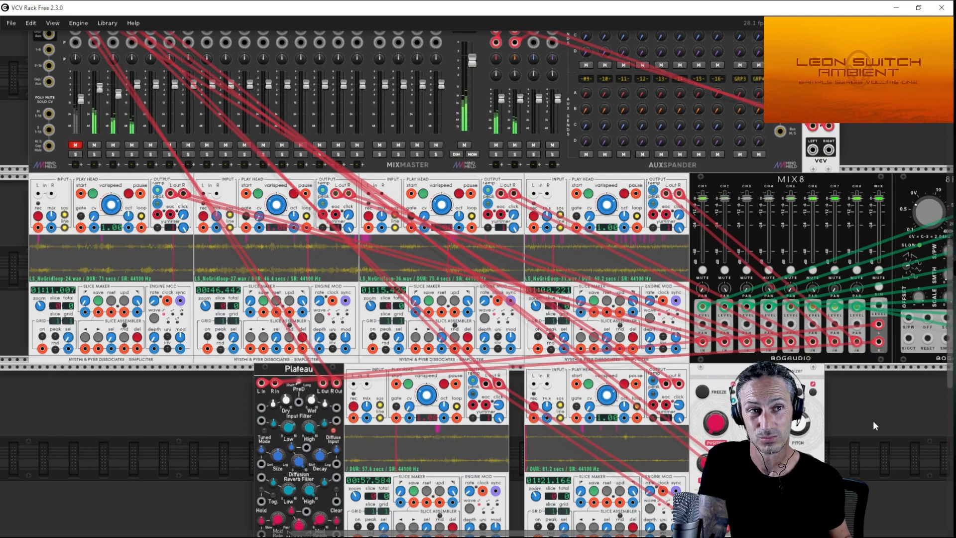
# Increase the Texture Synthesizer's grain size slightly.
pyautogui.moveTo(864, 441); pyautogui.dragTo(730, 324)
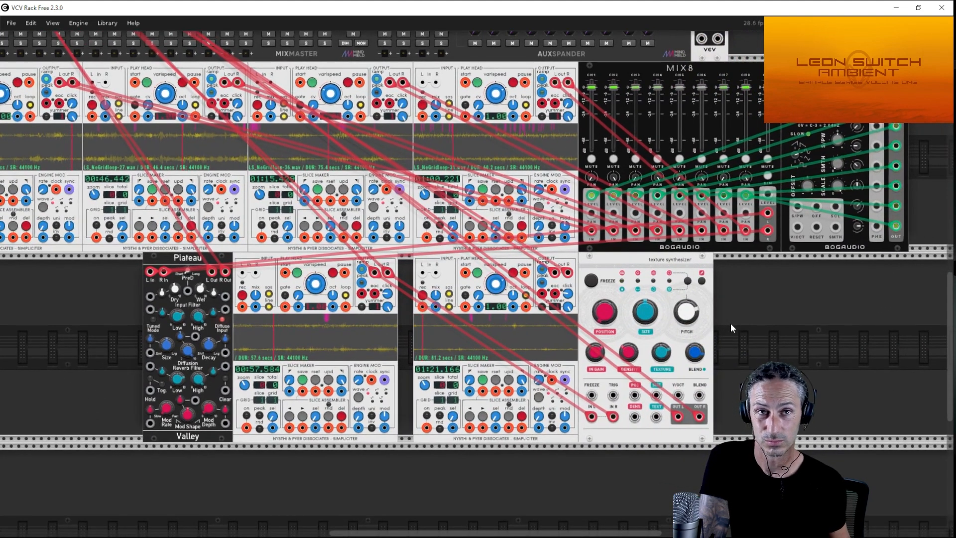
pyautogui.moveTo(643, 311)
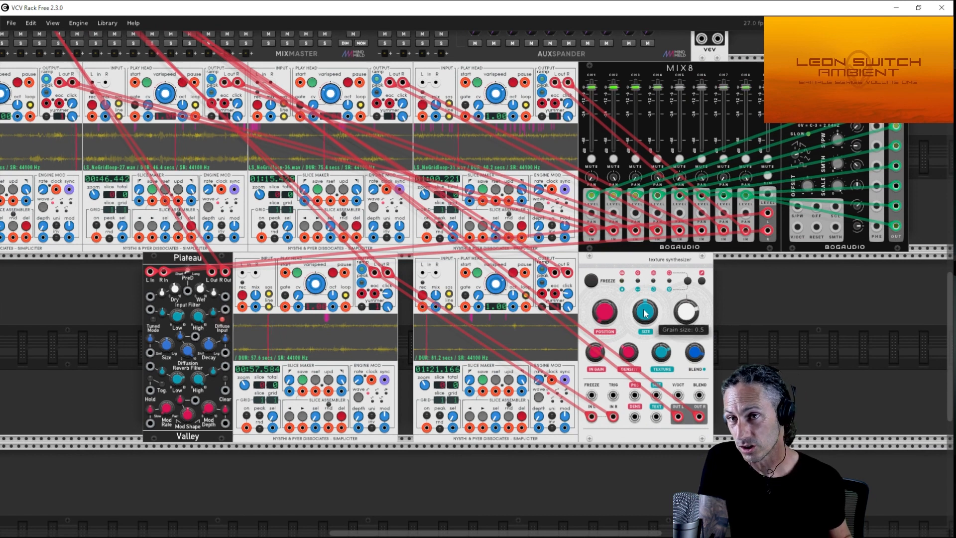
pyautogui.moveTo(644, 311); pyautogui.dragTo(643, 296)
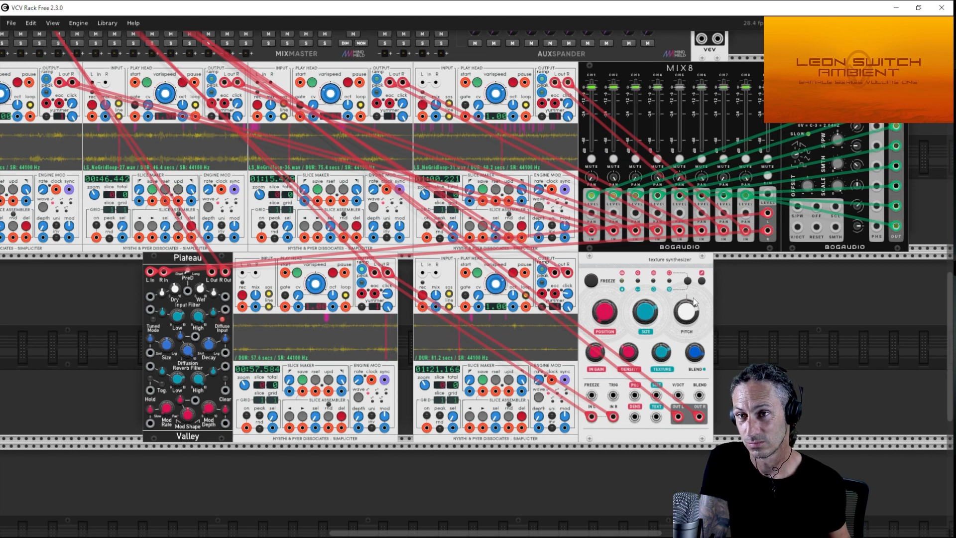
pyautogui.moveTo(662, 354)
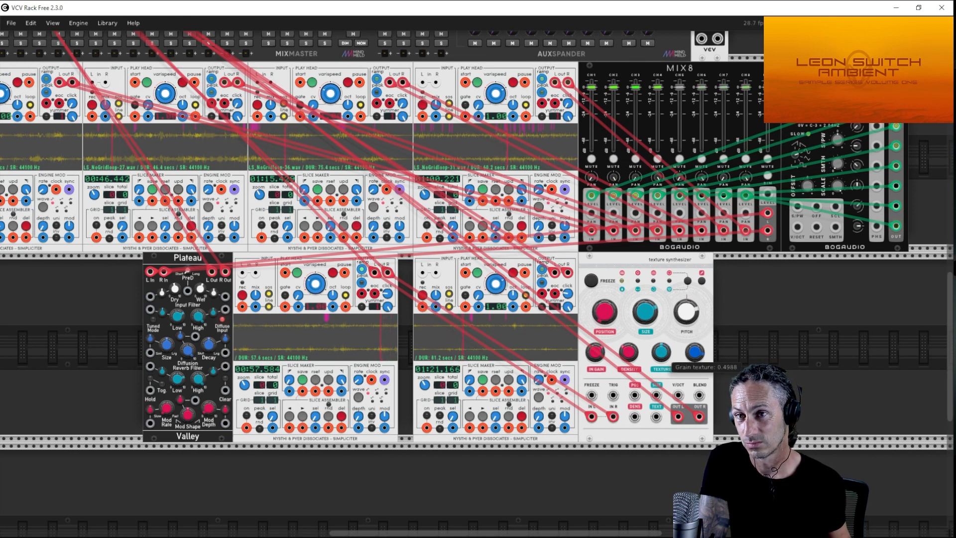
pyautogui.moveTo(629, 354)
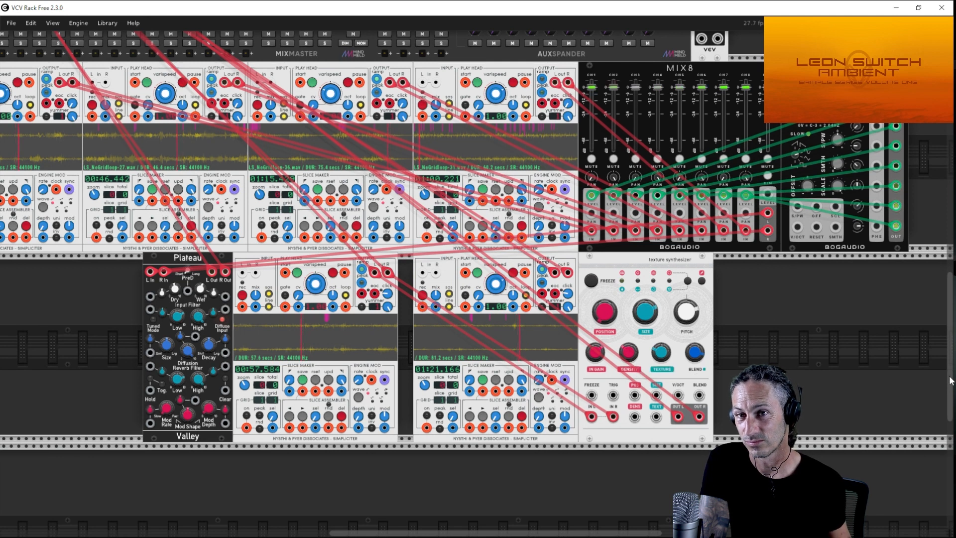
# Add a single-channel VCV VCA to the lower row, beside the Texture Synthesizer.
pyautogui.rightClick(823, 324)
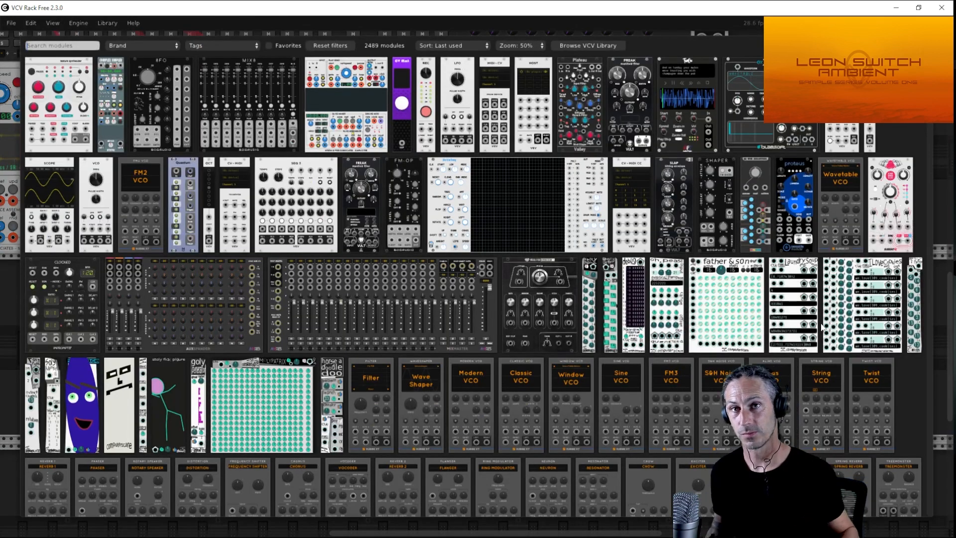
pyautogui.click(869, 132)
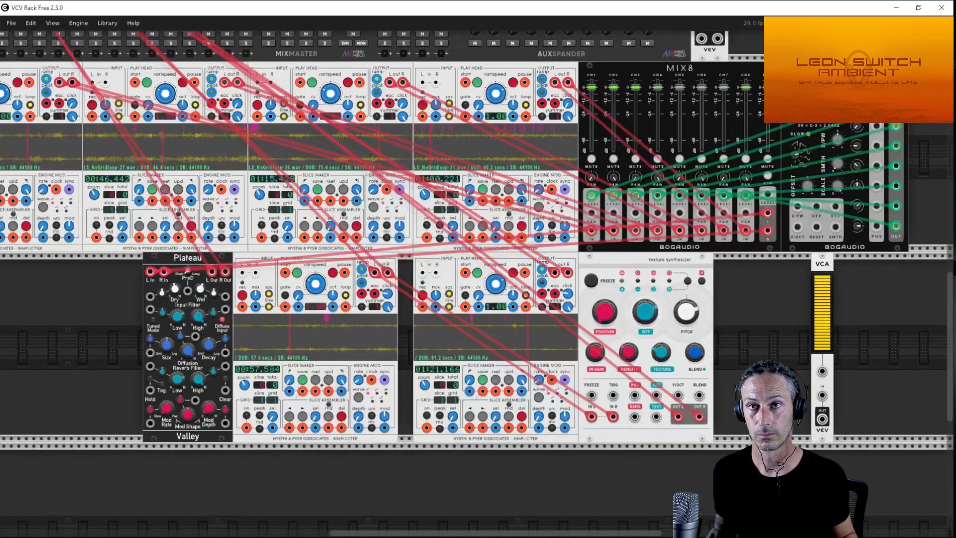
# Place the VCA beside the Texture Synthesizer with its level at zero, and patch 8FO's eighth output through it into the synthesizer's density input.
pyautogui.moveTo(823, 262); pyautogui.dragTo(732, 262)
pyautogui.moveTo(731, 298); pyautogui.dragTo(732, 361)
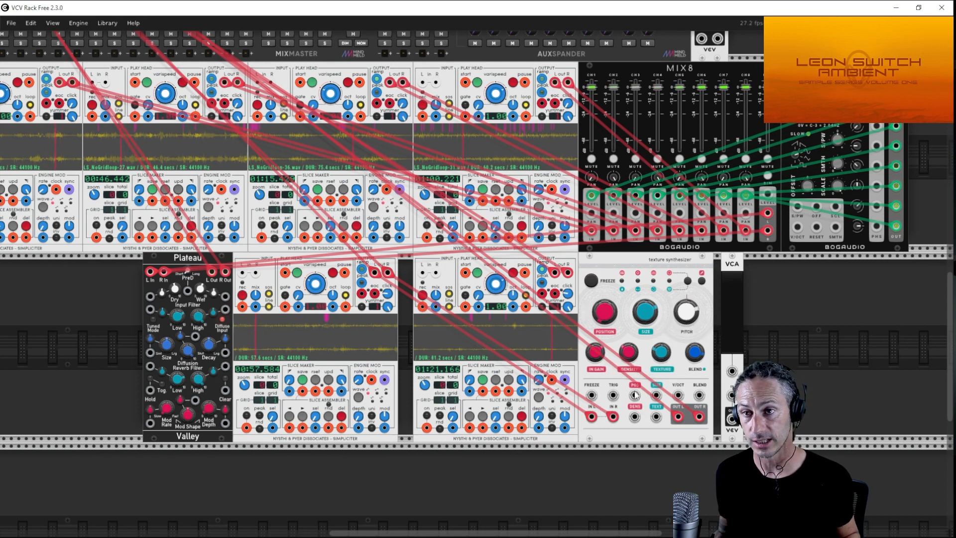
pyautogui.rightClick(635, 417)
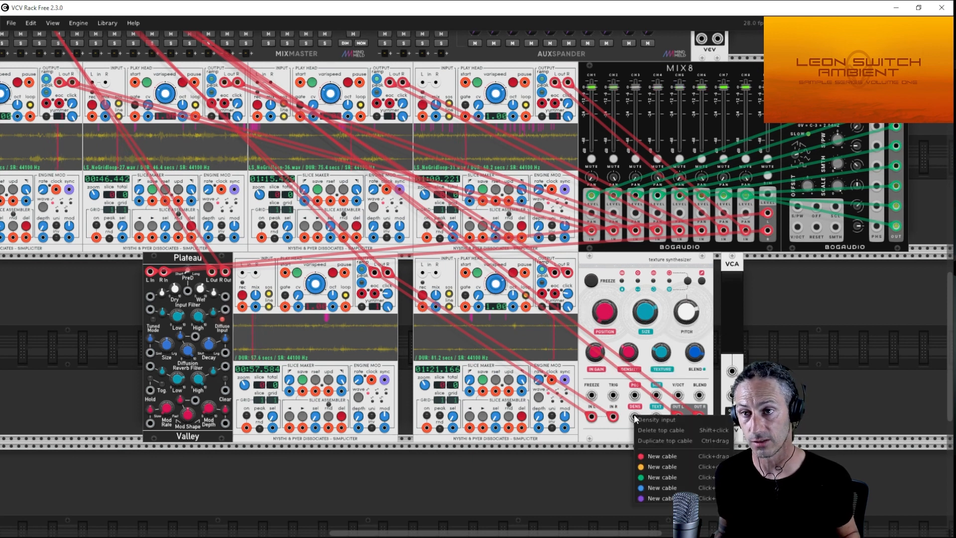
pyautogui.click(652, 473)
pyautogui.moveTo(740, 422); pyautogui.dragTo(732, 418)
pyautogui.rightClick(733, 398)
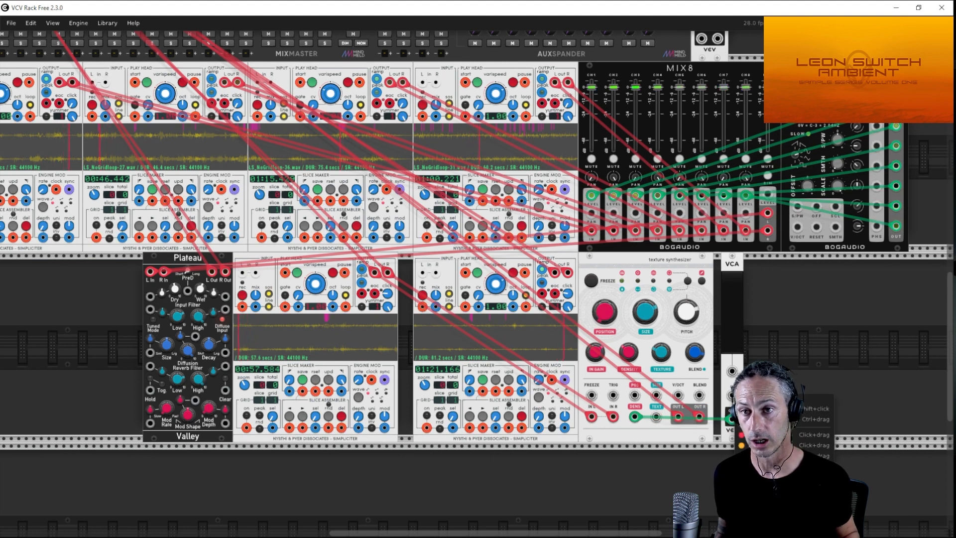
pyautogui.moveTo(796, 445); pyautogui.dragTo(895, 227)
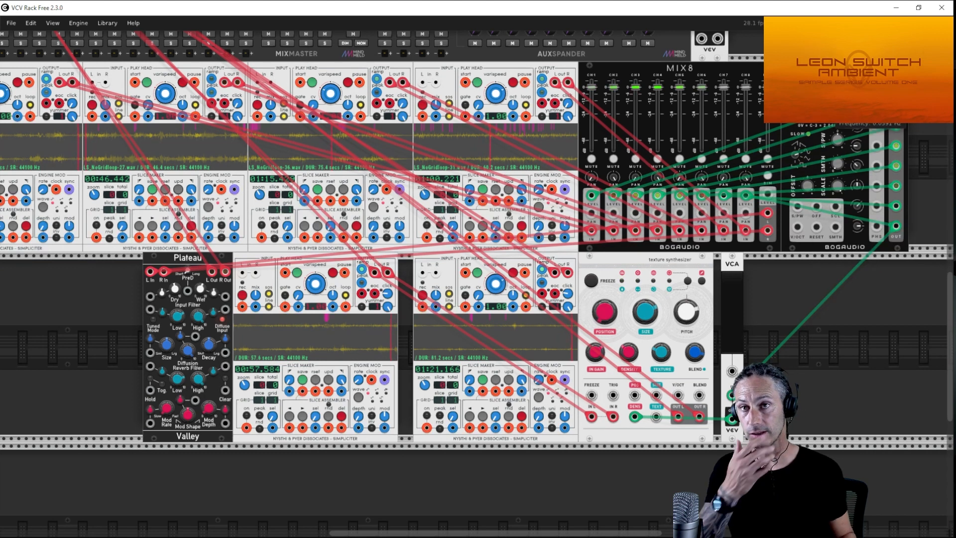
# Raise the density VCA's level to about 10% for subtle modulation.
pyautogui.moveTo(732, 351)
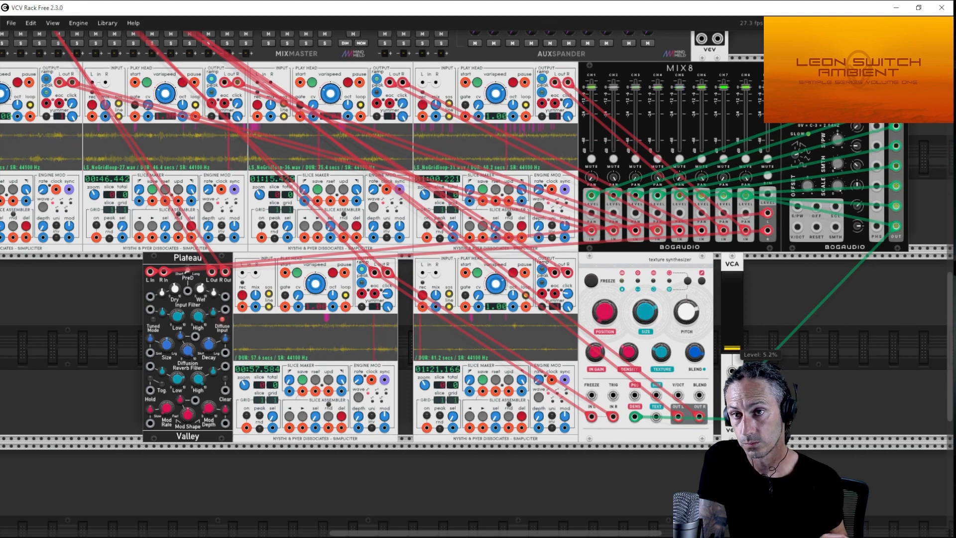
pyautogui.moveTo(731, 347); pyautogui.dragTo(731, 346)
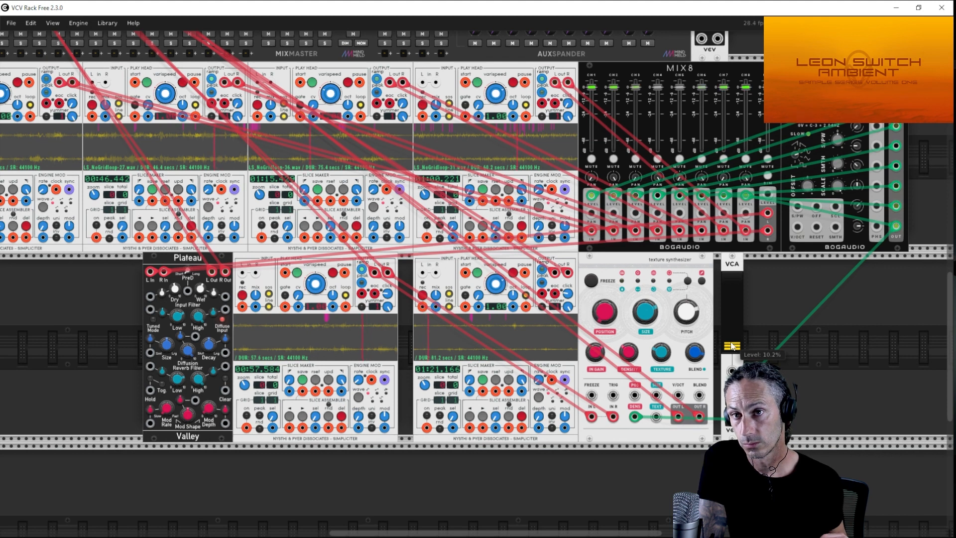
pyautogui.moveTo(624, 358)
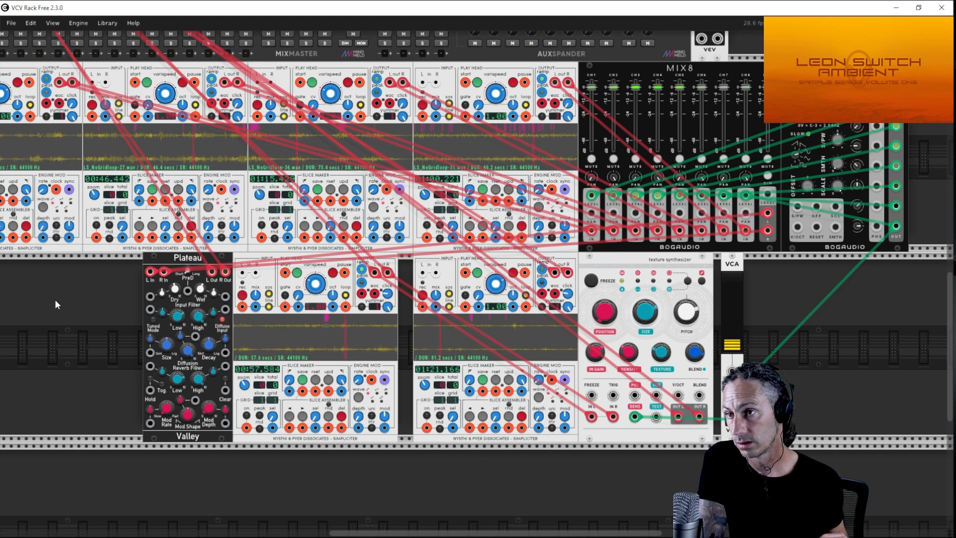
# Solo MixMaster channel 4 to hear the Texture Synthesizer layer on its own.
pyautogui.moveTo(53, 300); pyautogui.dragTo(167, 486)
pyautogui.click(134, 232)
pyautogui.moveTo(880, 476); pyautogui.dragTo(743, 363)
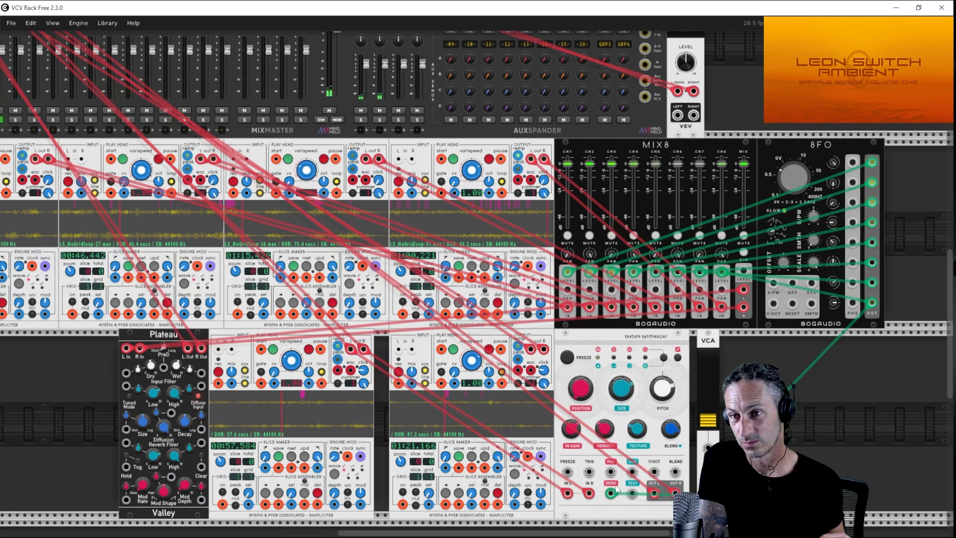
pyautogui.moveTo(609, 436)
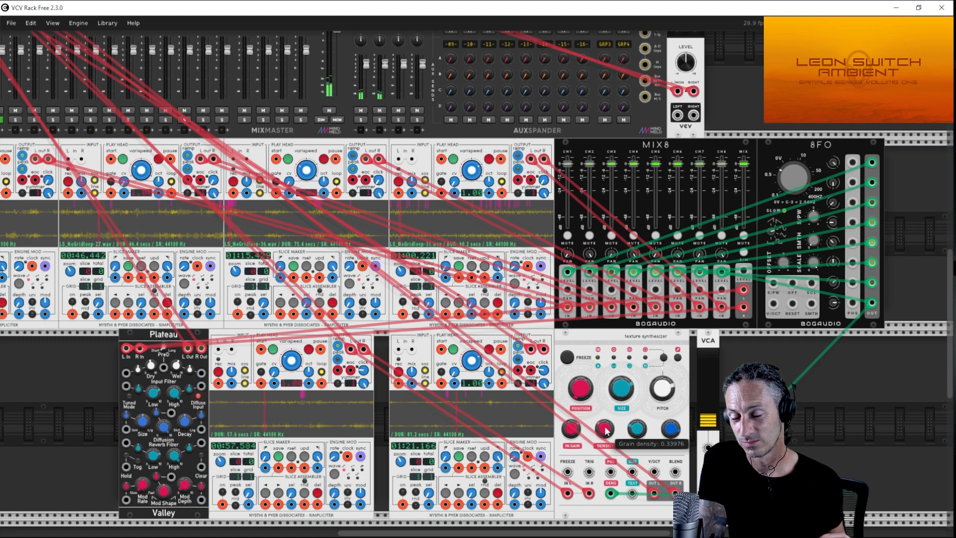
# Duplicate the VCA, patch 8FO's seventh output through the copy into the Texture Synthesizer's texture input, and raise the copy's level.
pyautogui.moveTo(640, 431)
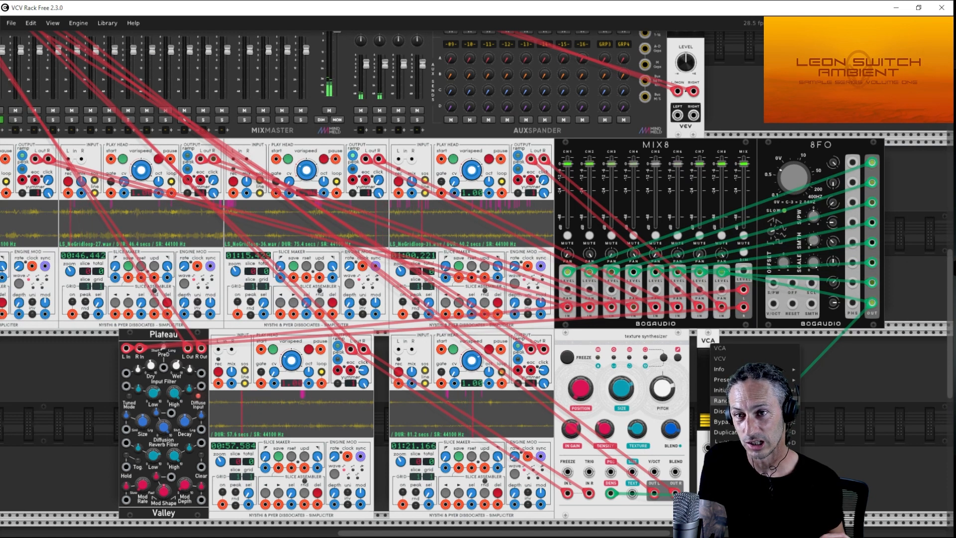
pyautogui.click(724, 432)
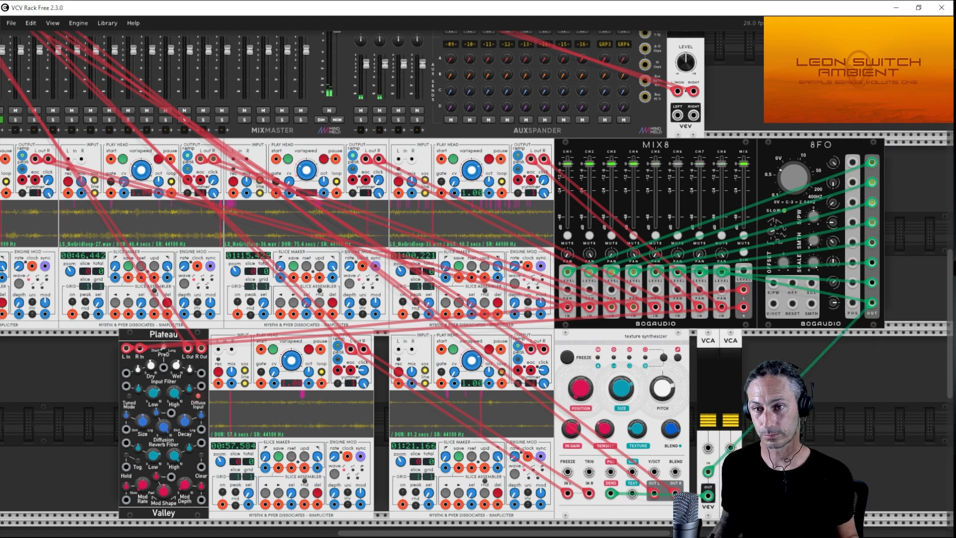
pyautogui.moveTo(730, 472); pyautogui.dragTo(871, 283)
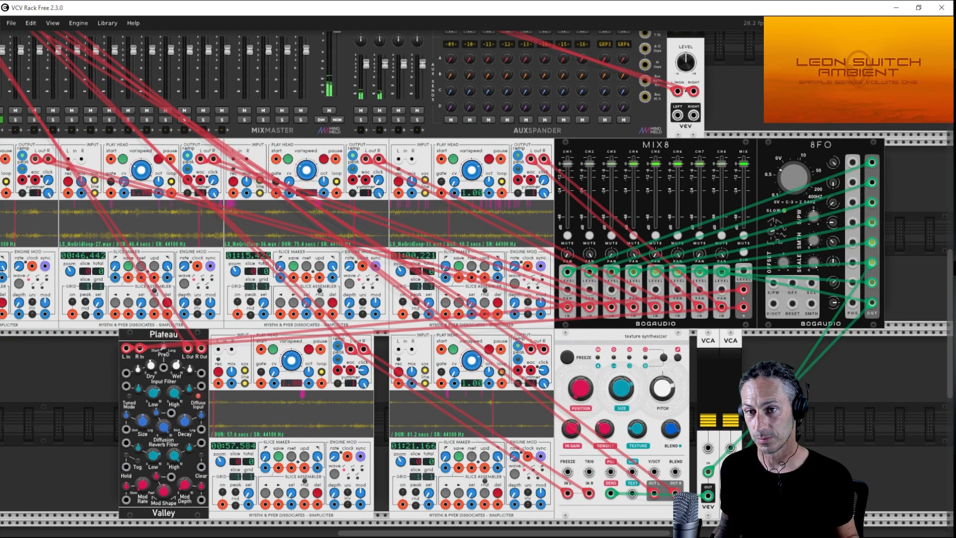
pyautogui.moveTo(654, 493); pyautogui.dragTo(632, 493)
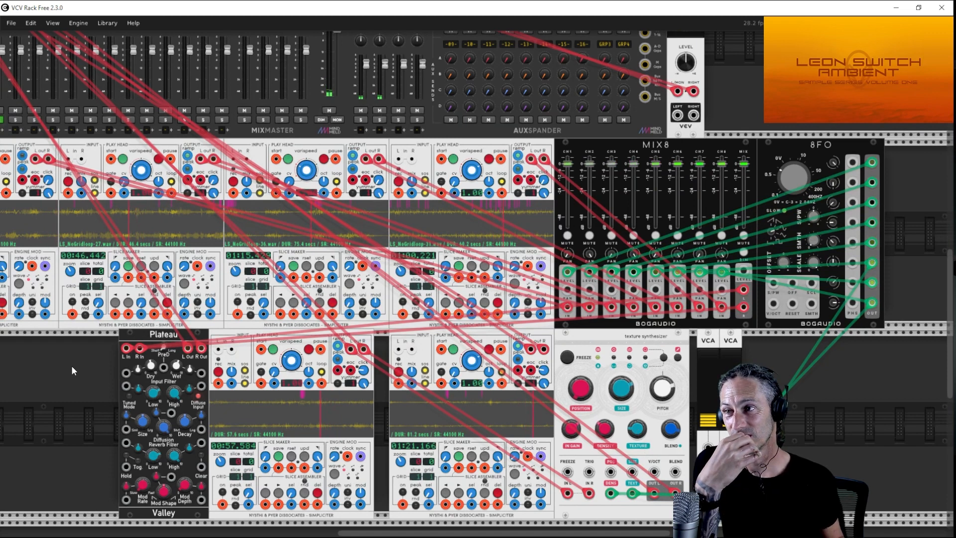
pyautogui.moveTo(71, 365); pyautogui.dragTo(159, 378)
pyautogui.moveTo(670, 392); pyautogui.dragTo(670, 413)
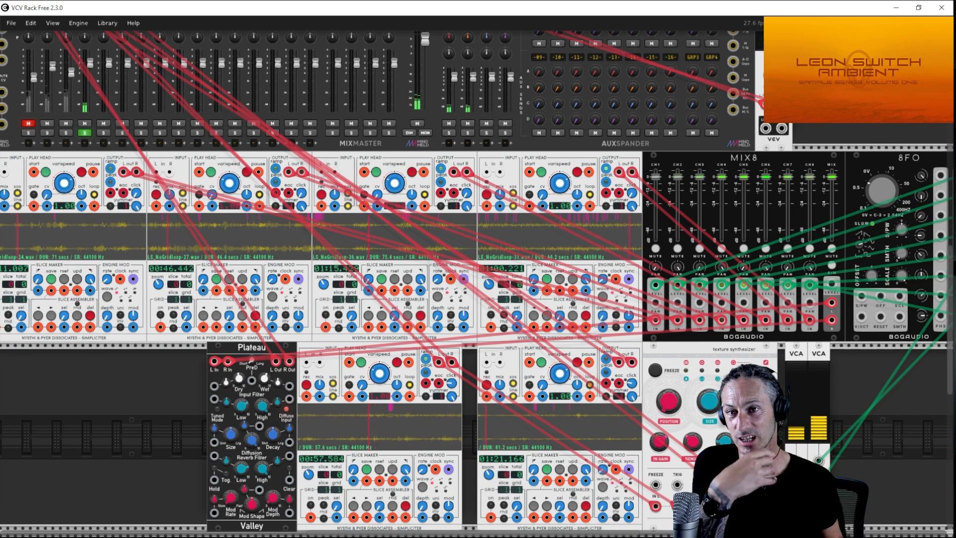
# Duplicate the second VCA and patch another 8FO output through the new copy into the Texture Synthesizer's size input.
pyautogui.rightClick(816, 351)
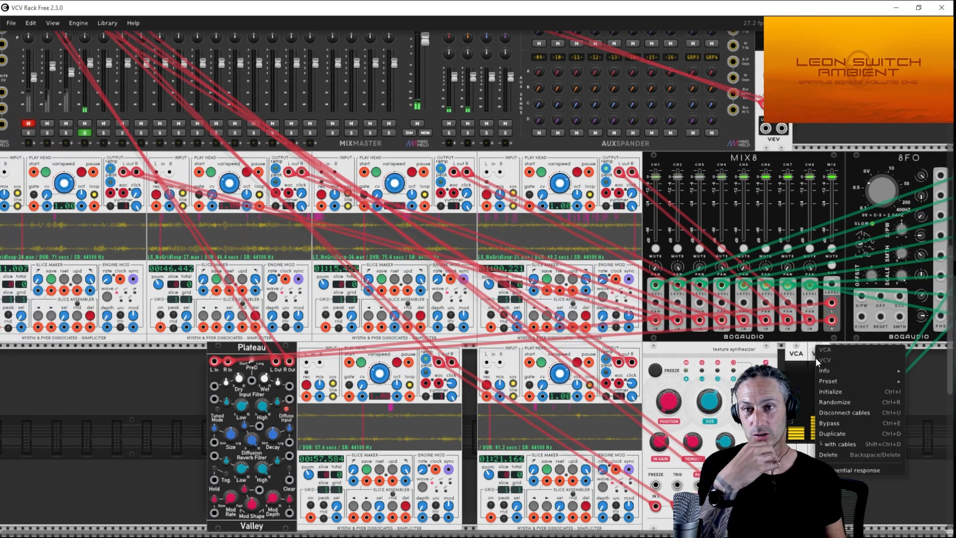
pyautogui.click(839, 433)
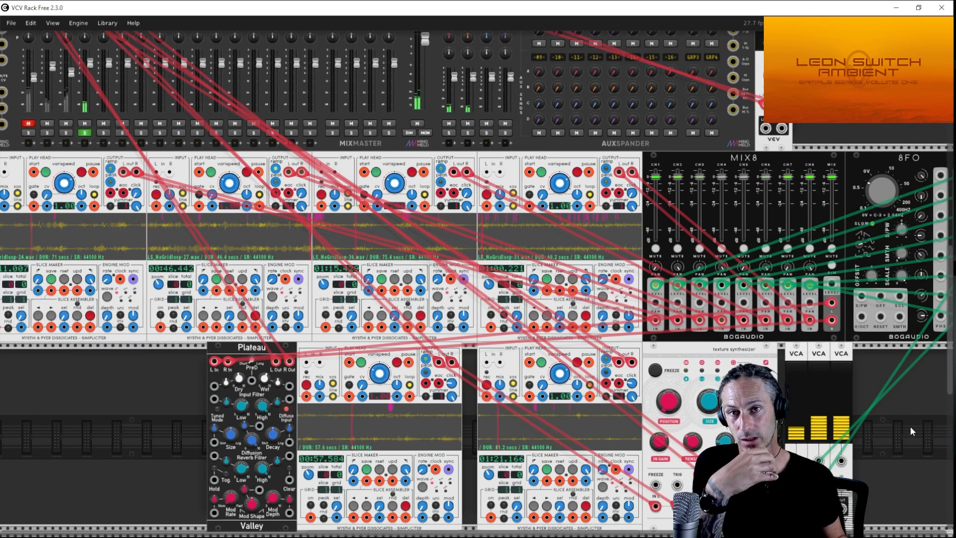
pyautogui.rightClick(841, 453)
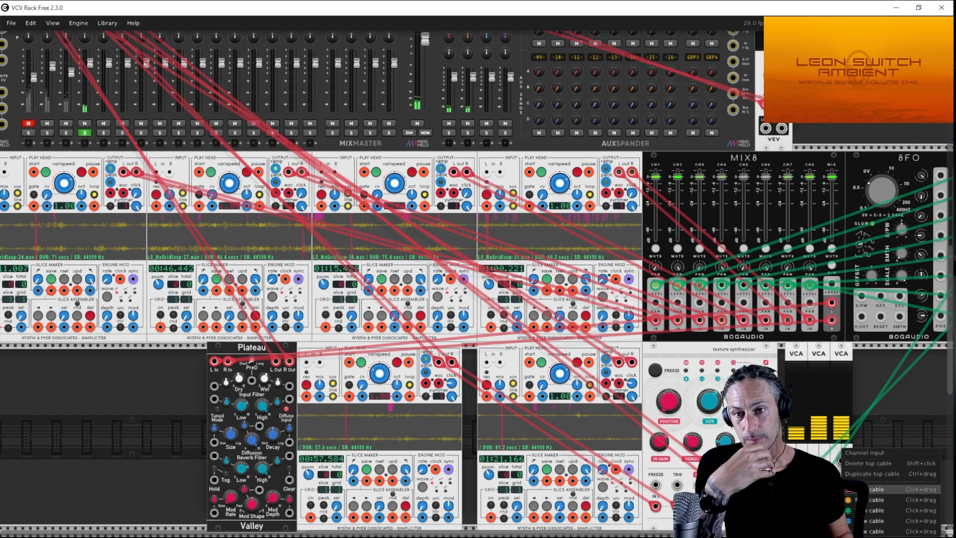
pyautogui.moveTo(876, 489); pyautogui.dragTo(885, 255)
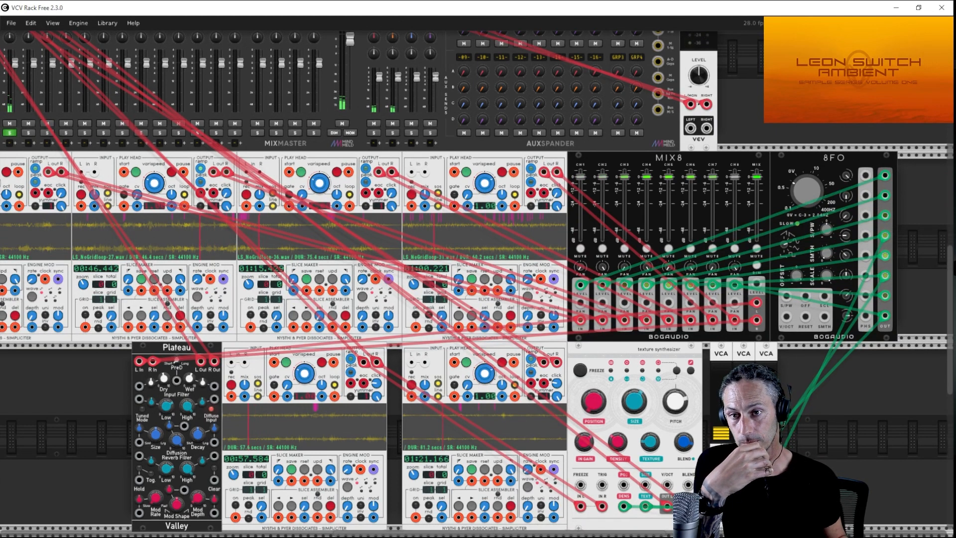
pyautogui.moveTo(667, 506); pyautogui.dragTo(645, 484)
# Raise the third VCA's level to deepen the size modulation, and nudge the Texture Synthesizer's grain size up slightly.
pyautogui.moveTo(766, 416); pyautogui.dragTo(766, 413)
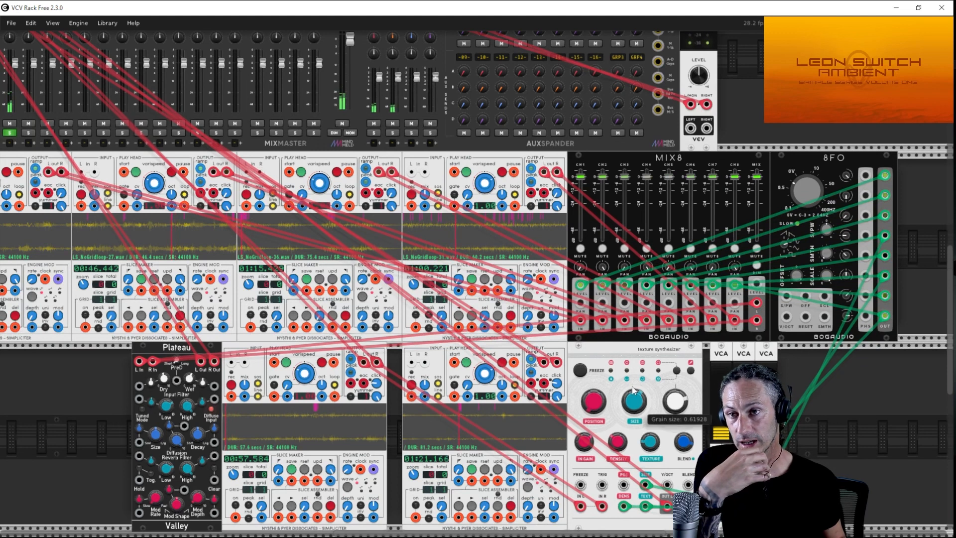
pyautogui.moveTo(765, 431); pyautogui.dragTo(765, 421)
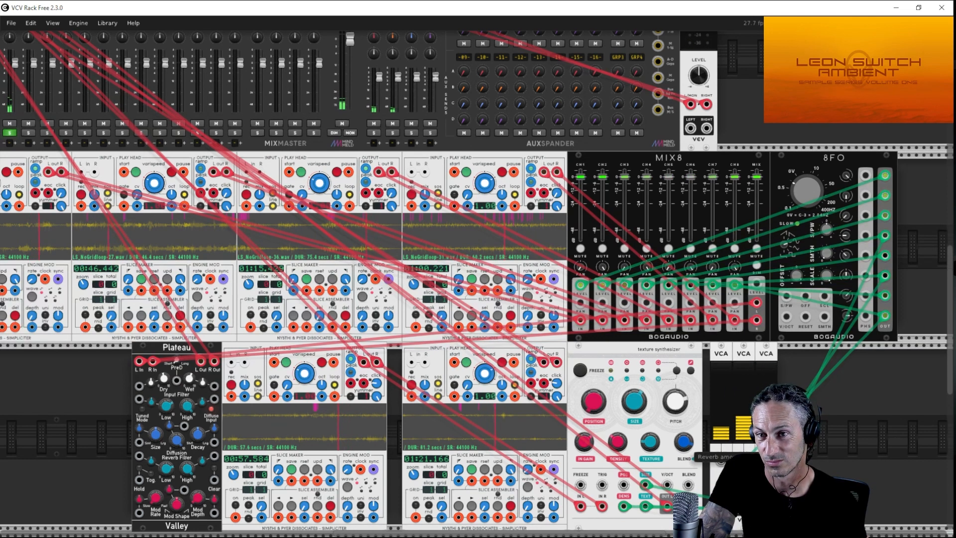
pyautogui.moveTo(635, 404); pyautogui.dragTo(635, 399)
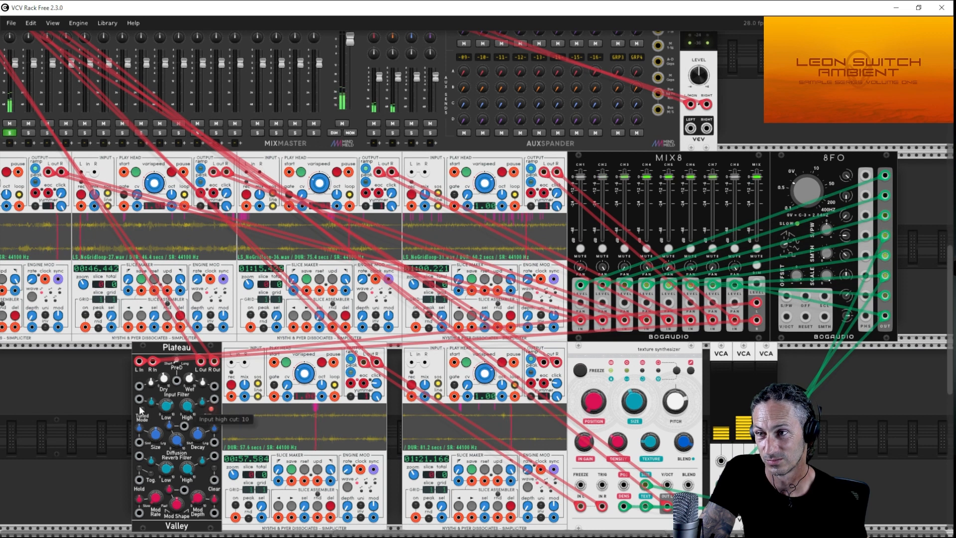
# Unsolo MixMaster channel 4 and adjust its auxiliary send levels on AuxSpander.
pyautogui.moveTo(63, 377); pyautogui.dragTo(219, 389)
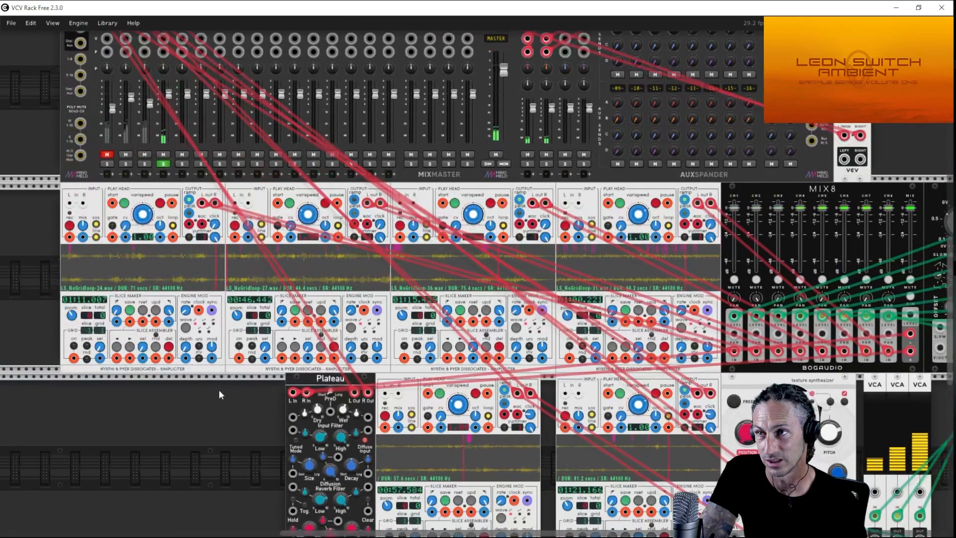
pyautogui.click(167, 163)
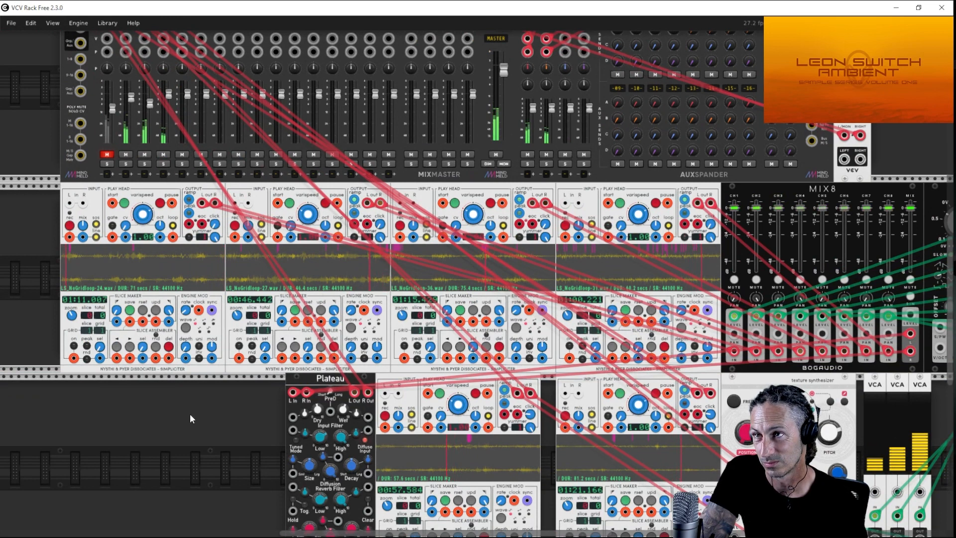
pyautogui.scroll(1, 198, 466)
pyautogui.scroll(2, 198, 465)
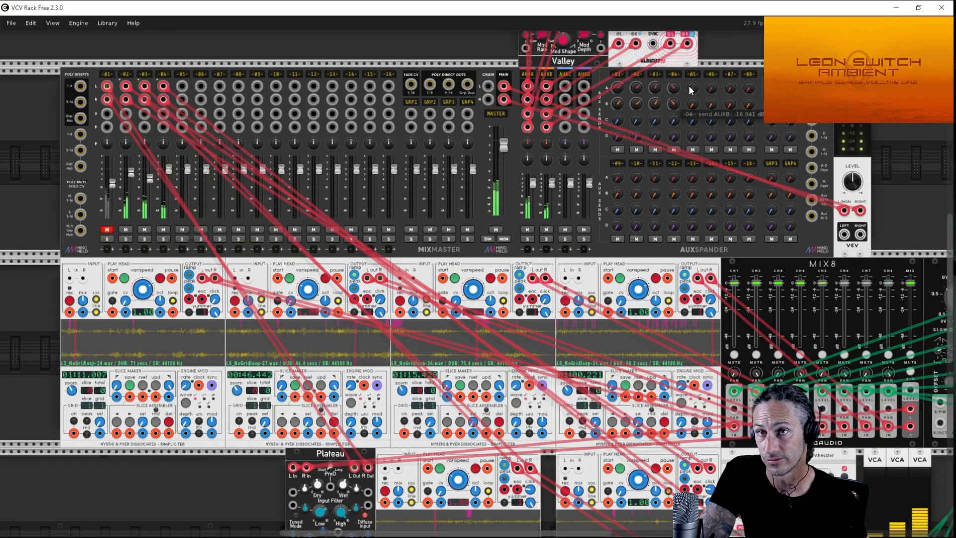
pyautogui.moveTo(676, 90); pyautogui.dragTo(671, 103)
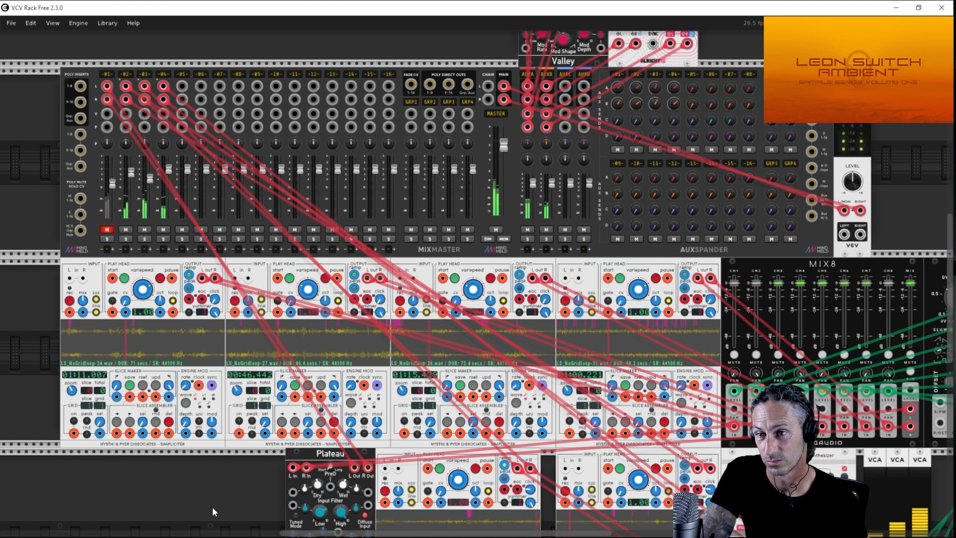
# Set the octave of the lower-row Simpliciter beside Plateau to -1.
pyautogui.scroll(-3, 218, 507)
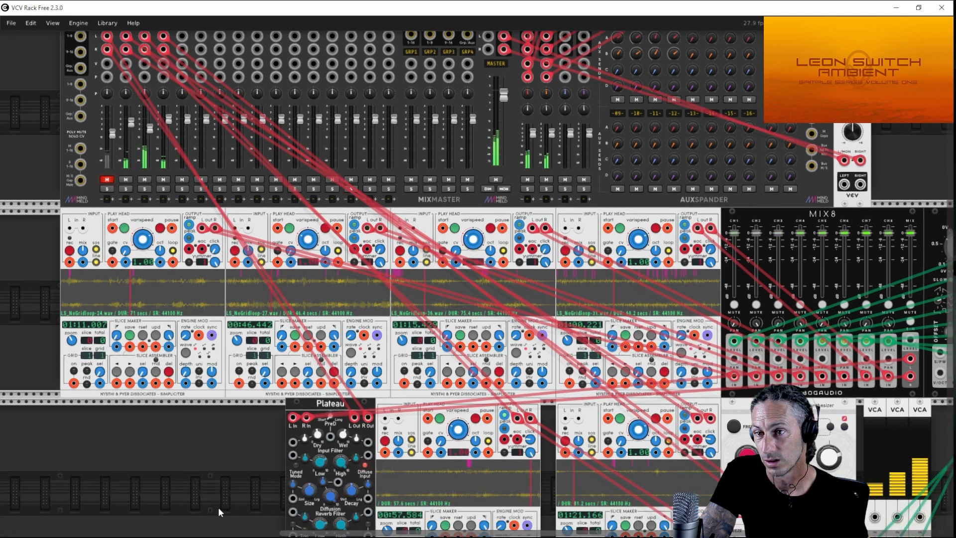
pyautogui.rightClick(476, 415)
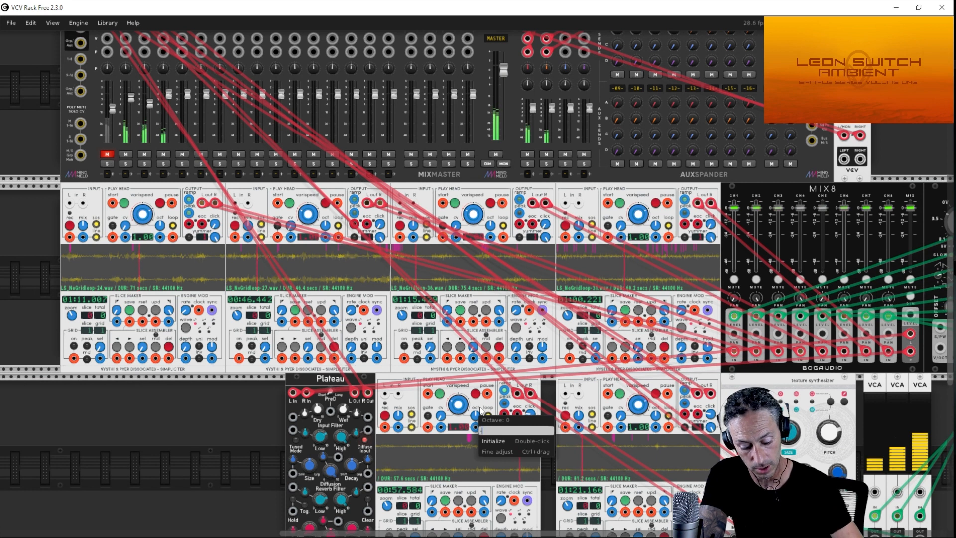
pyautogui.write('-1')
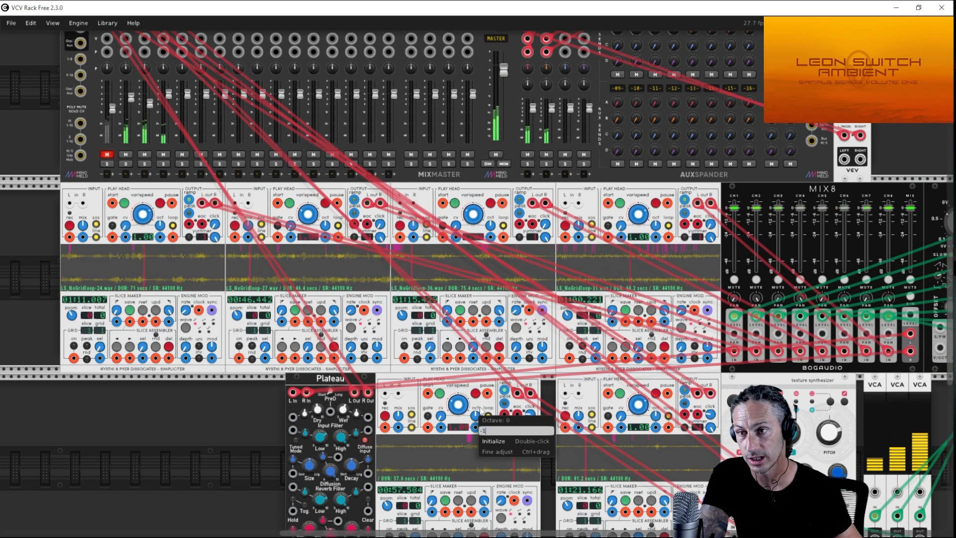
pyautogui.press('Return')
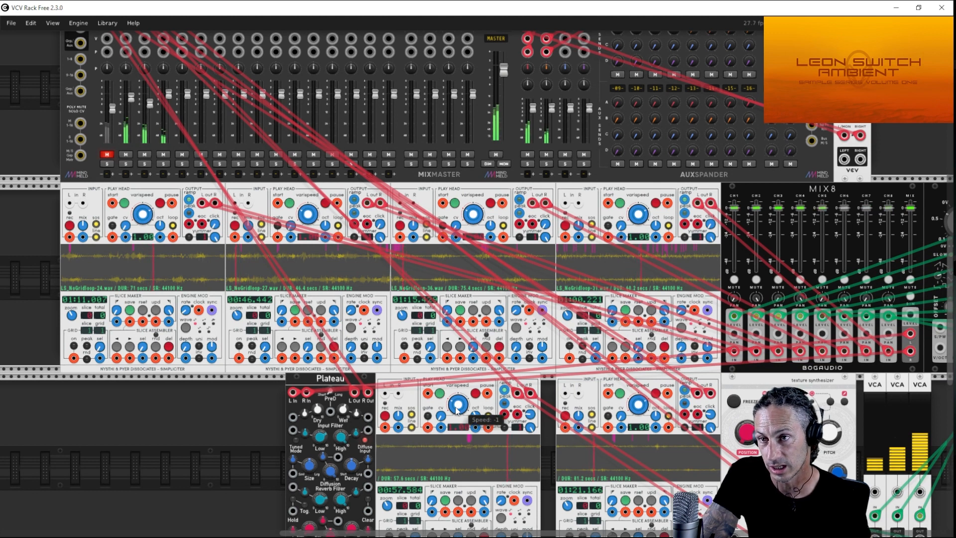
pyautogui.moveTo(475, 417)
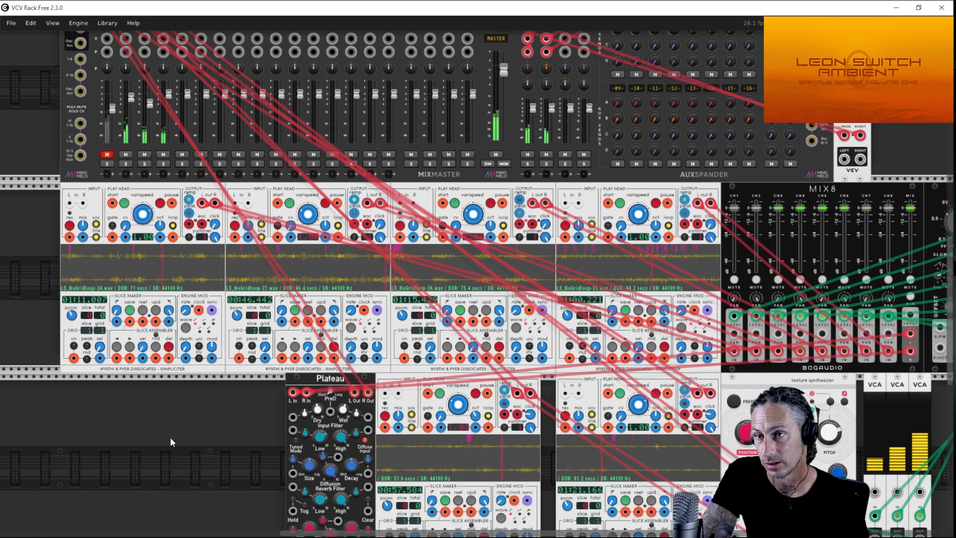
# Unmute MixMaster channel 1 and load the LS_NoGridloop-34 WAV file into the fourth Simpliciter of the upper row.
pyautogui.click(107, 154)
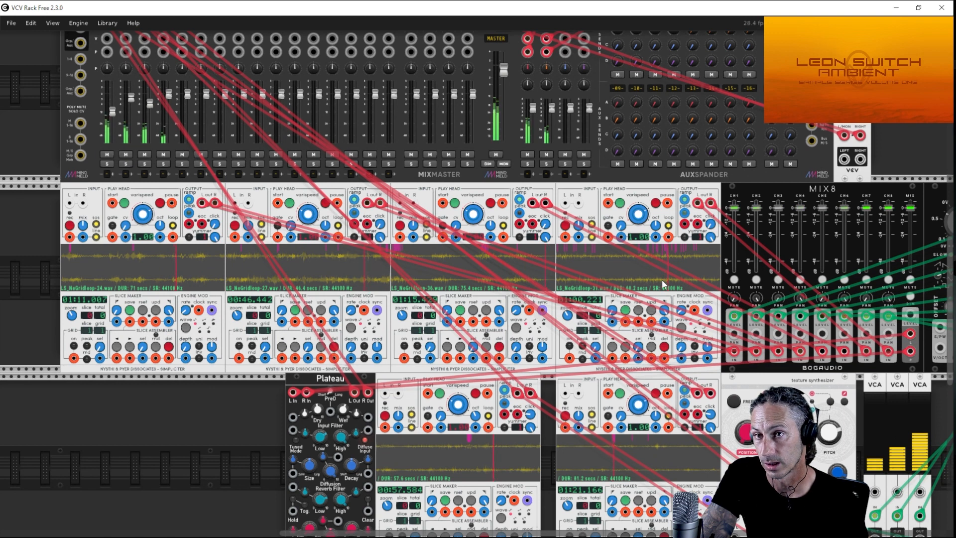
pyautogui.rightClick(660, 214)
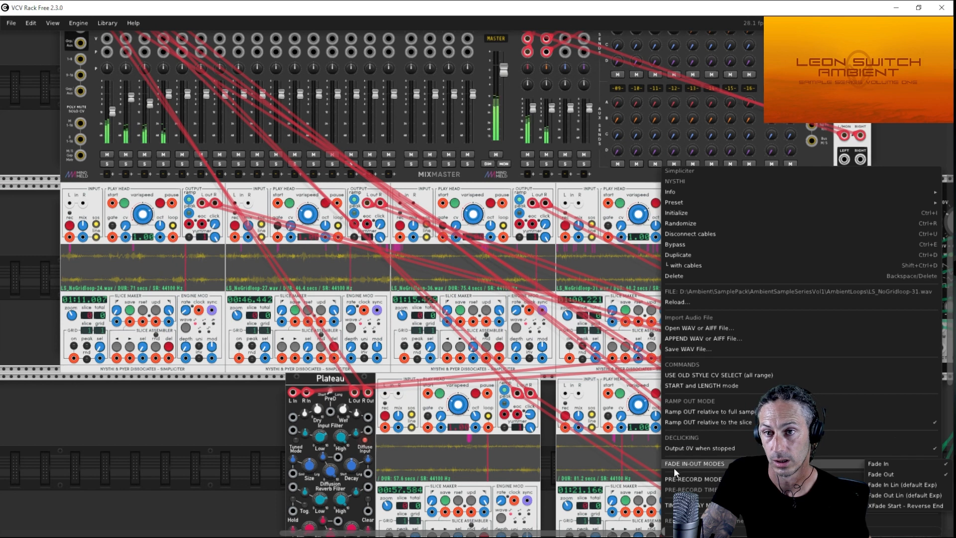
pyautogui.click(686, 331)
pyautogui.scroll(-8, 153, 183)
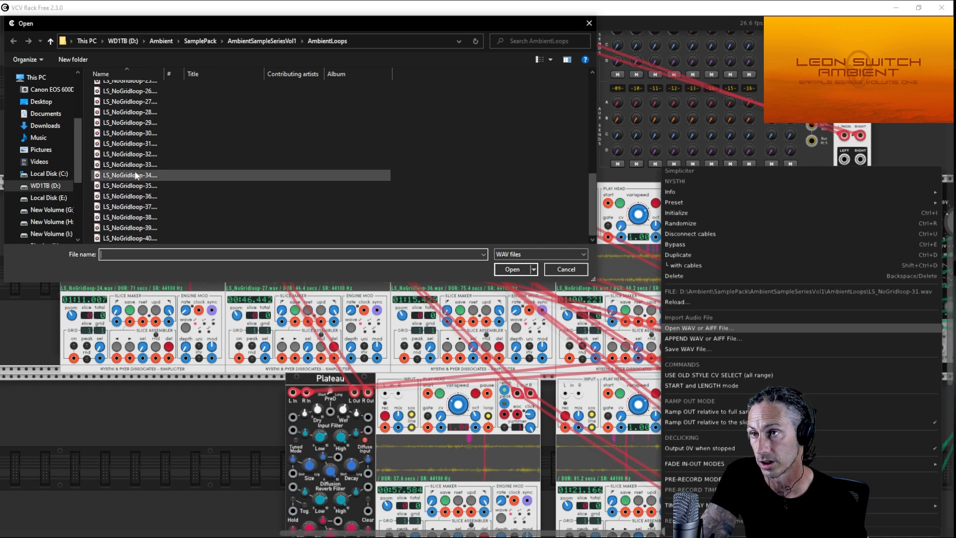
pyautogui.doubleClick(130, 175)
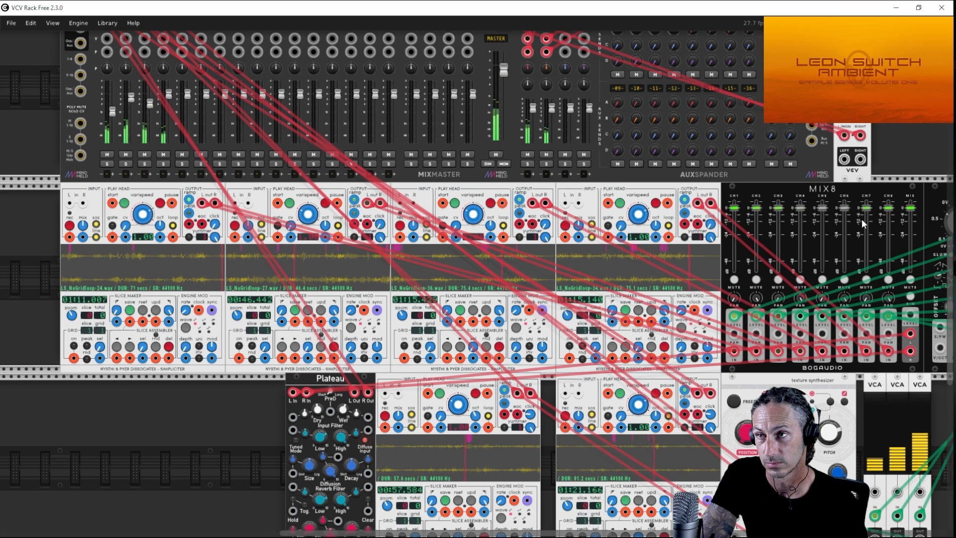
# Set MixMaster channel 1's level to about -11.6 dB.
pyautogui.moveTo(115, 111); pyautogui.dragTo(114, 112)
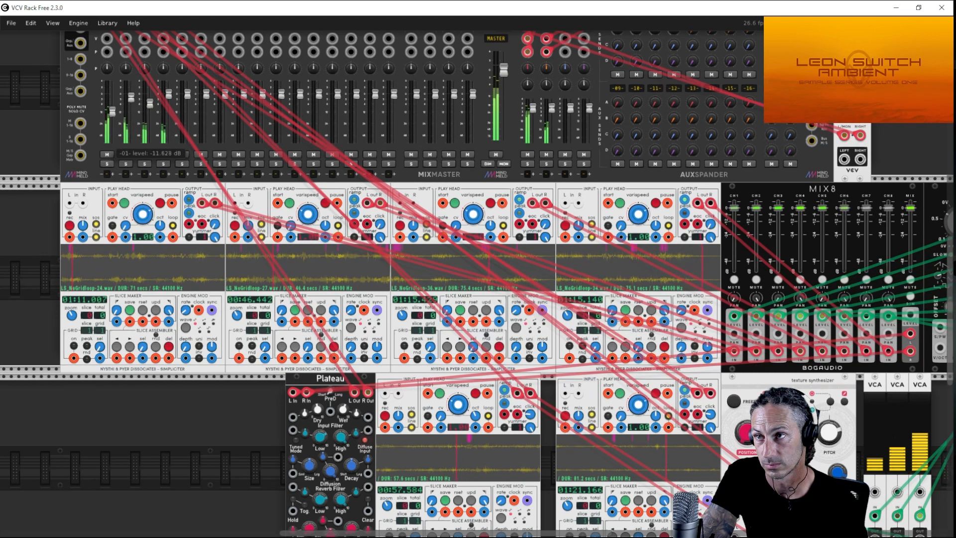
# Check MixMaster channel 1 in solo, then rebalance the mix by lowering channel 1's level and raising channel 4's slightly.
pyautogui.click(106, 164)
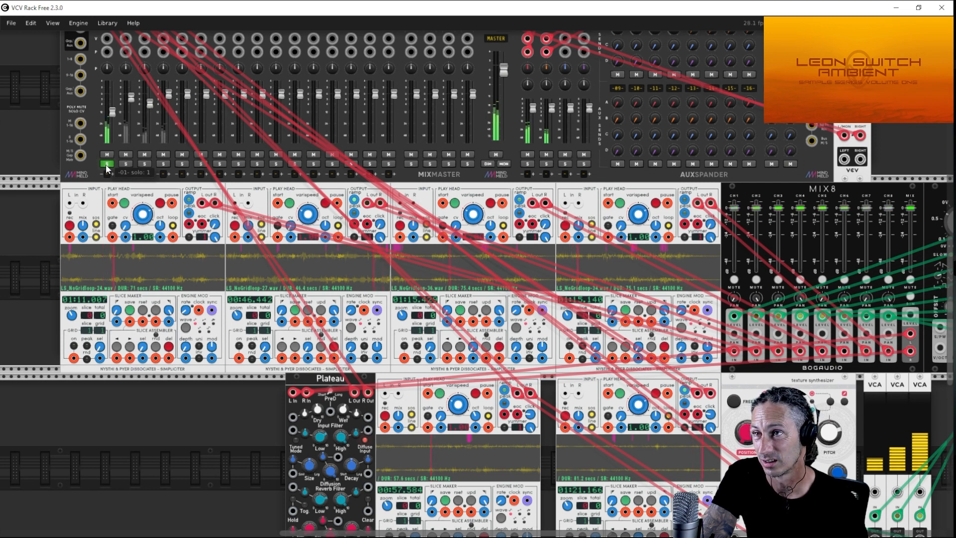
pyautogui.click(106, 163)
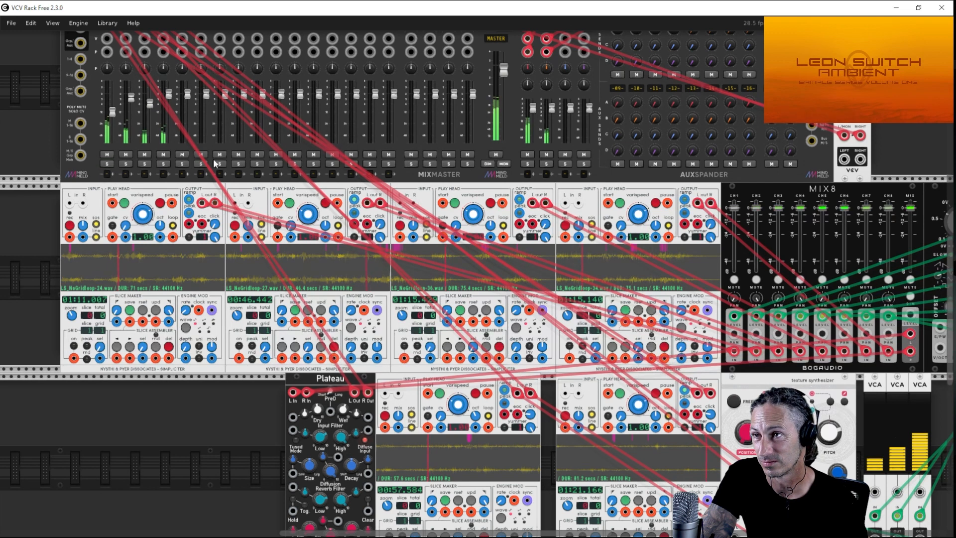
pyautogui.moveTo(112, 112); pyautogui.dragTo(112, 115)
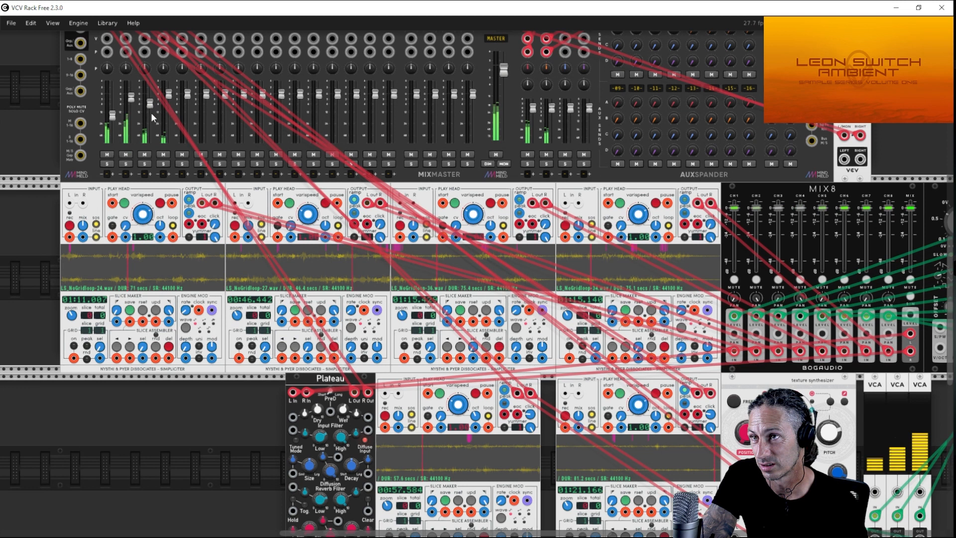
pyautogui.moveTo(165, 96); pyautogui.dragTo(165, 93)
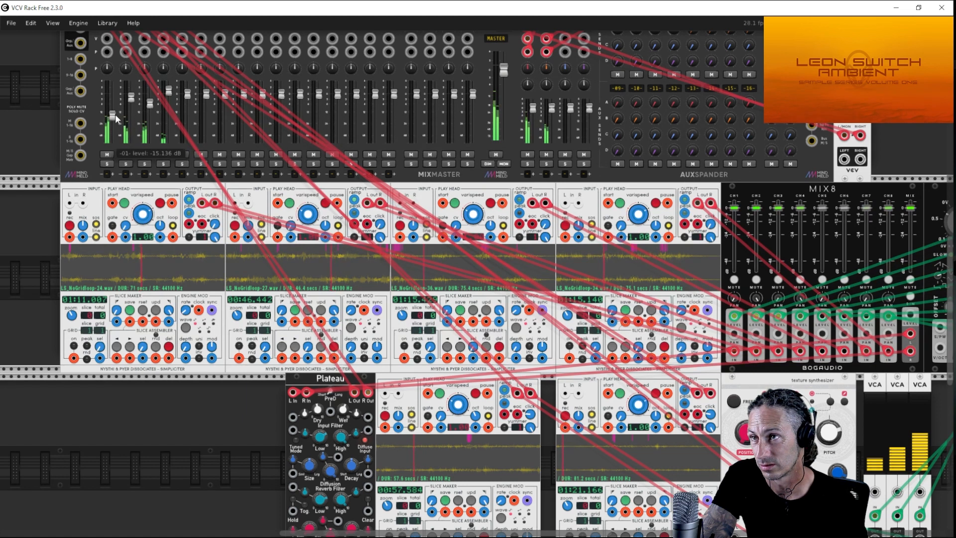
pyautogui.moveTo(115, 114); pyautogui.dragTo(115, 113)
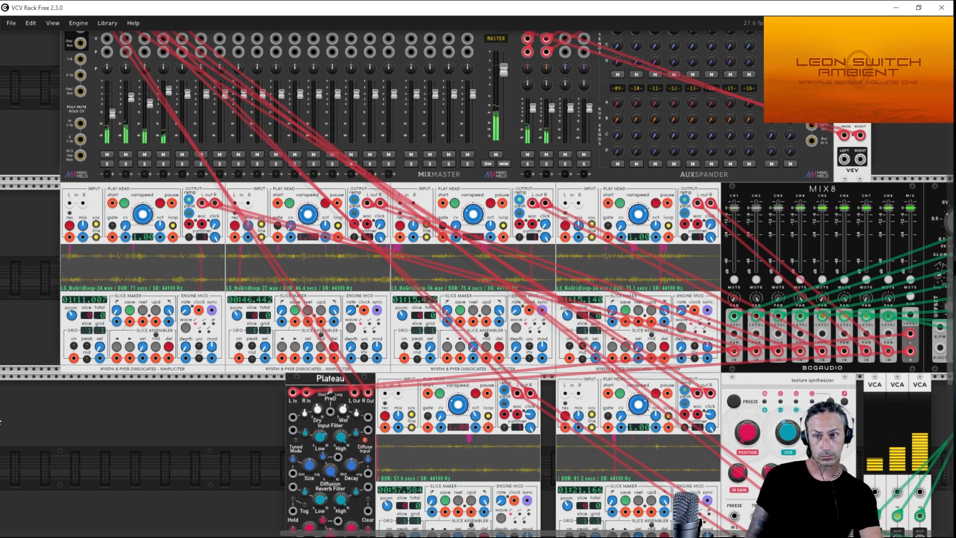
# Fine-tune the VCA modulation levels for the Texture Synthesizer, with the second VCA at about 36% and the first slightly higher.
pyautogui.moveTo(219, 441); pyautogui.dragTo(70, 385)
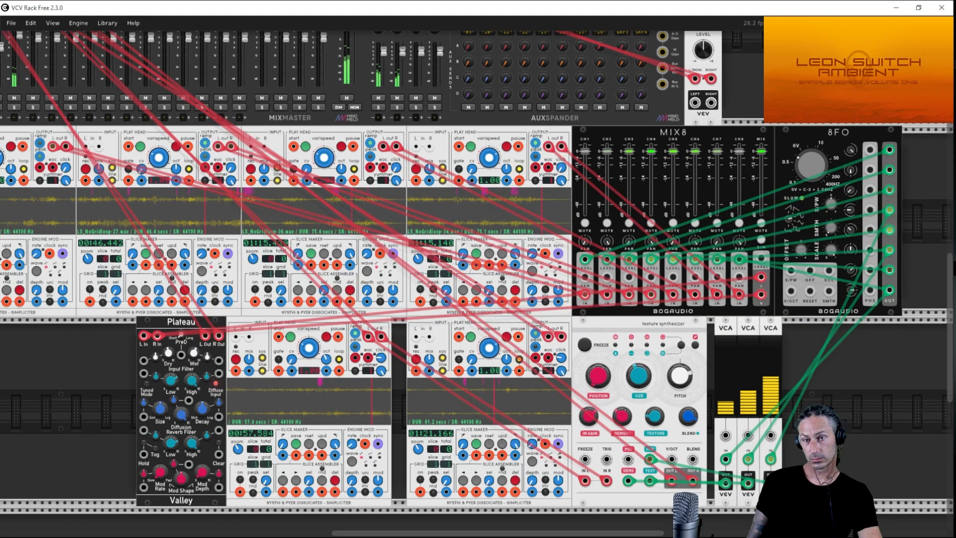
pyautogui.moveTo(752, 388)
pyautogui.moveTo(752, 388); pyautogui.dragTo(755, 393)
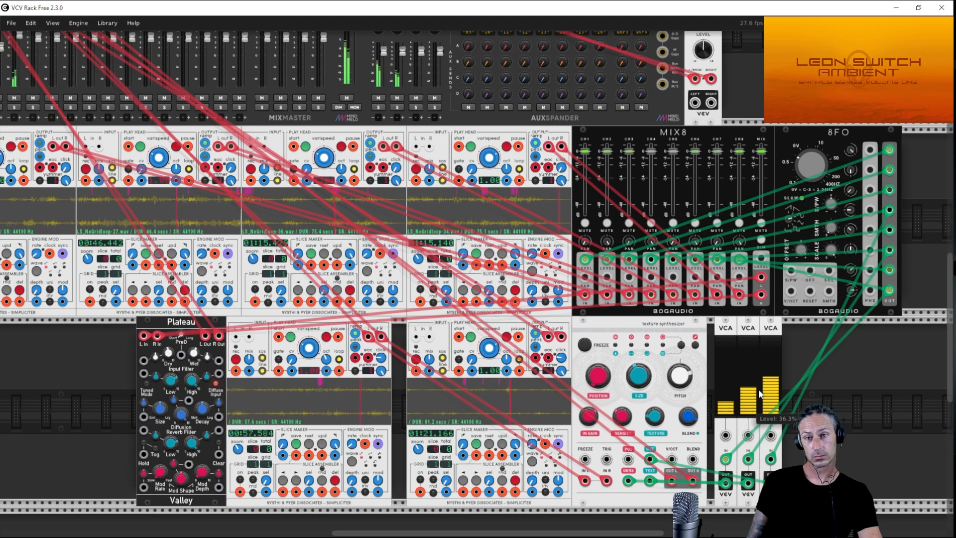
pyautogui.moveTo(777, 380); pyautogui.dragTo(776, 380)
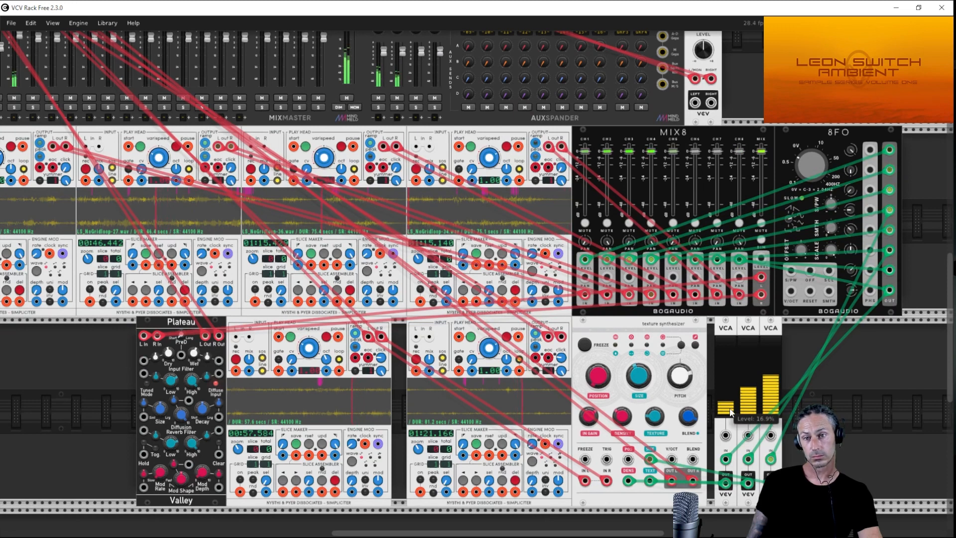
pyautogui.moveTo(726, 403); pyautogui.dragTo(725, 399)
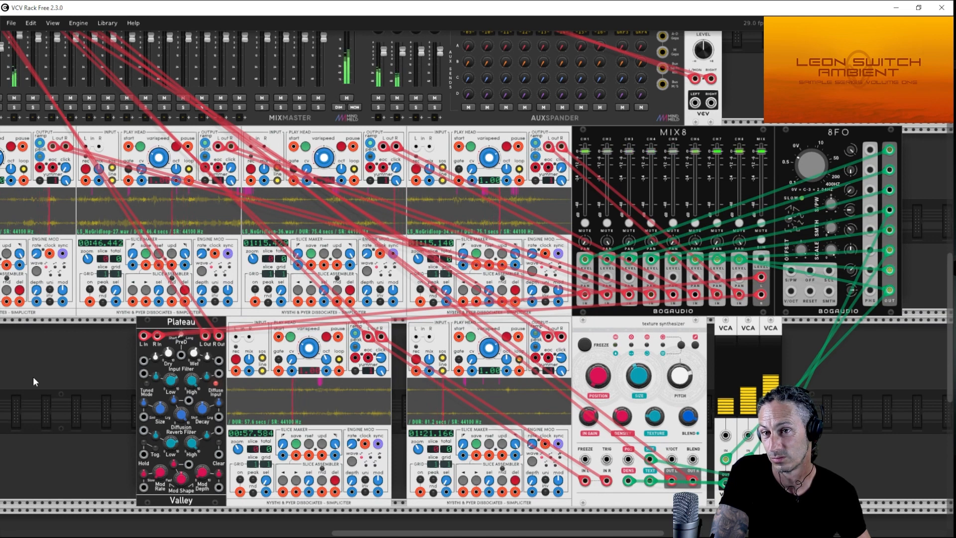
# Fade MixMaster's master level all the way down to end the patch's playback.
pyautogui.moveTo(47, 341); pyautogui.dragTo(155, 449)
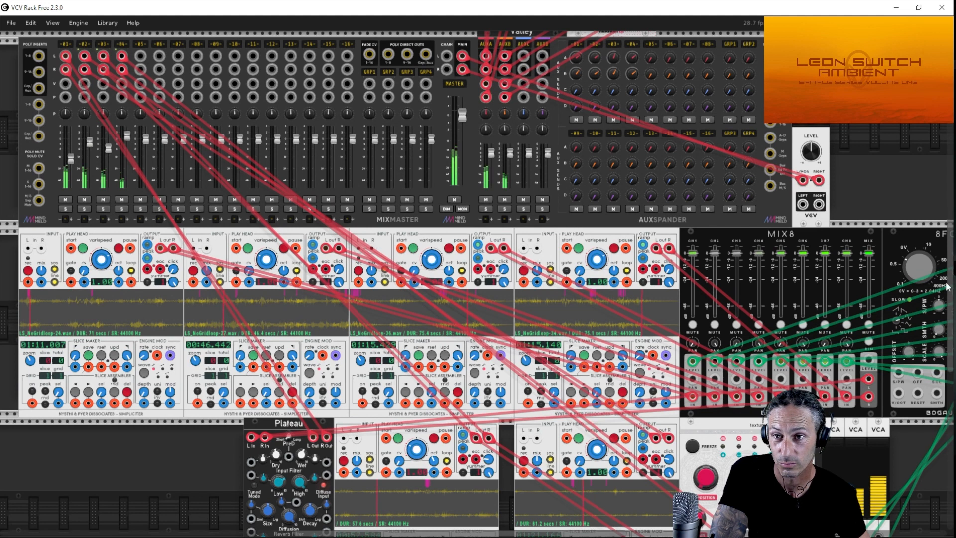
pyautogui.moveTo(458, 123)
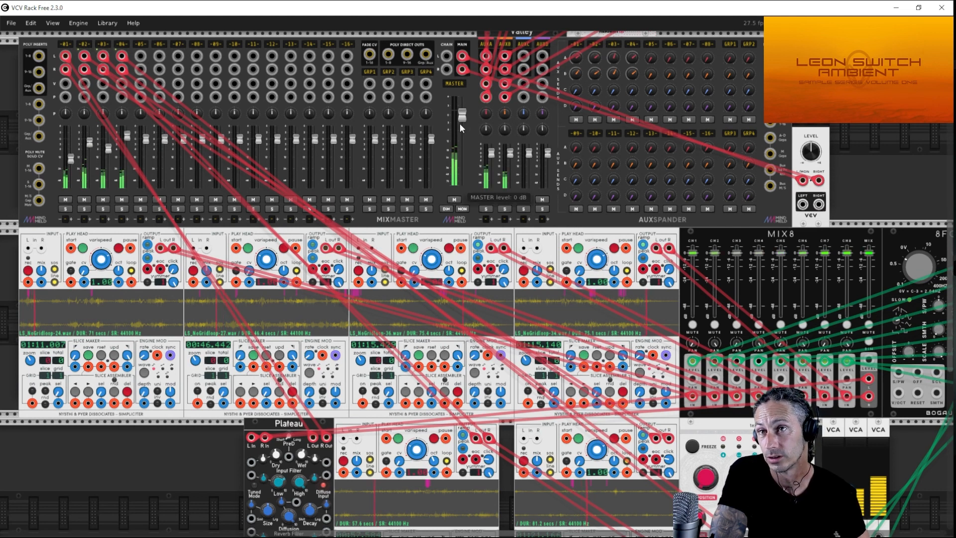
pyautogui.moveTo(463, 117); pyautogui.dragTo(463, 185)
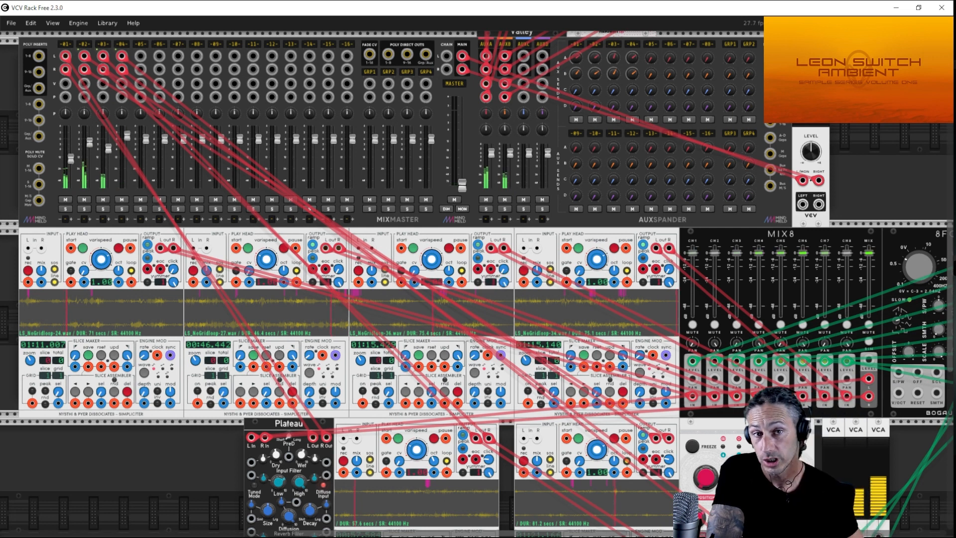